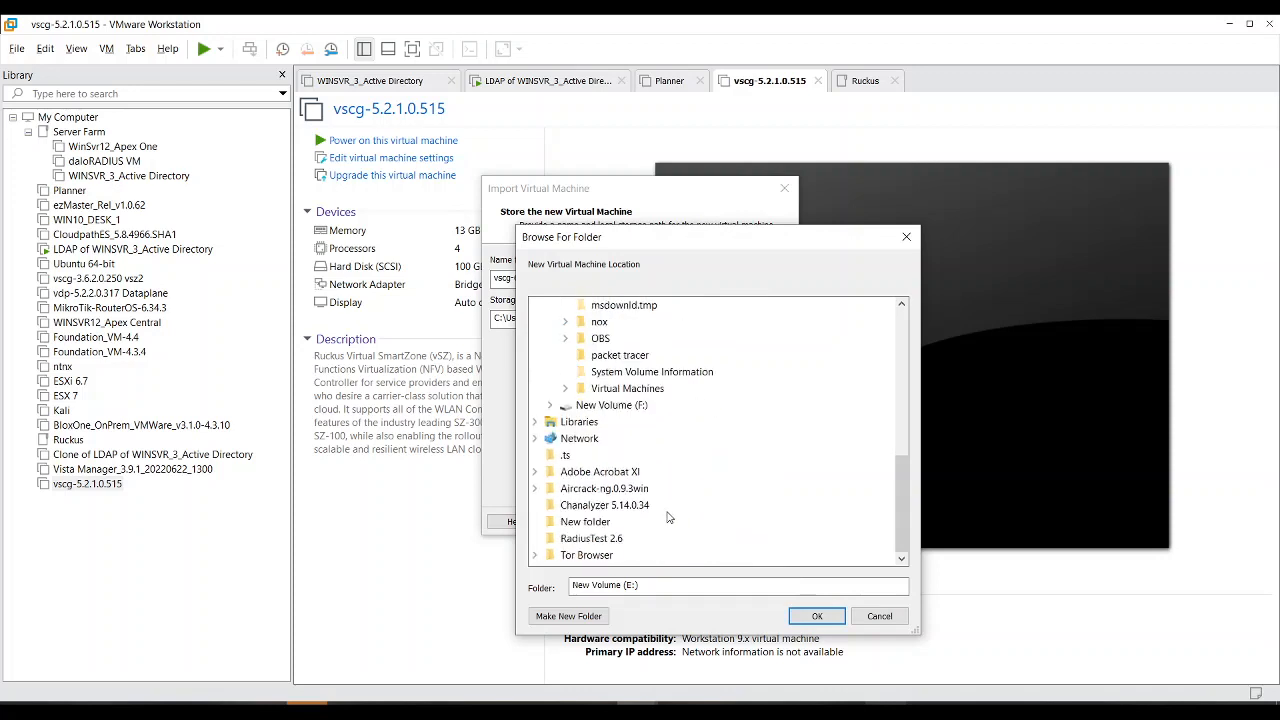
Step: Create a vsz6 folder under E:\Virtual Machines and accept it as the storage folder
left_click(640, 393)
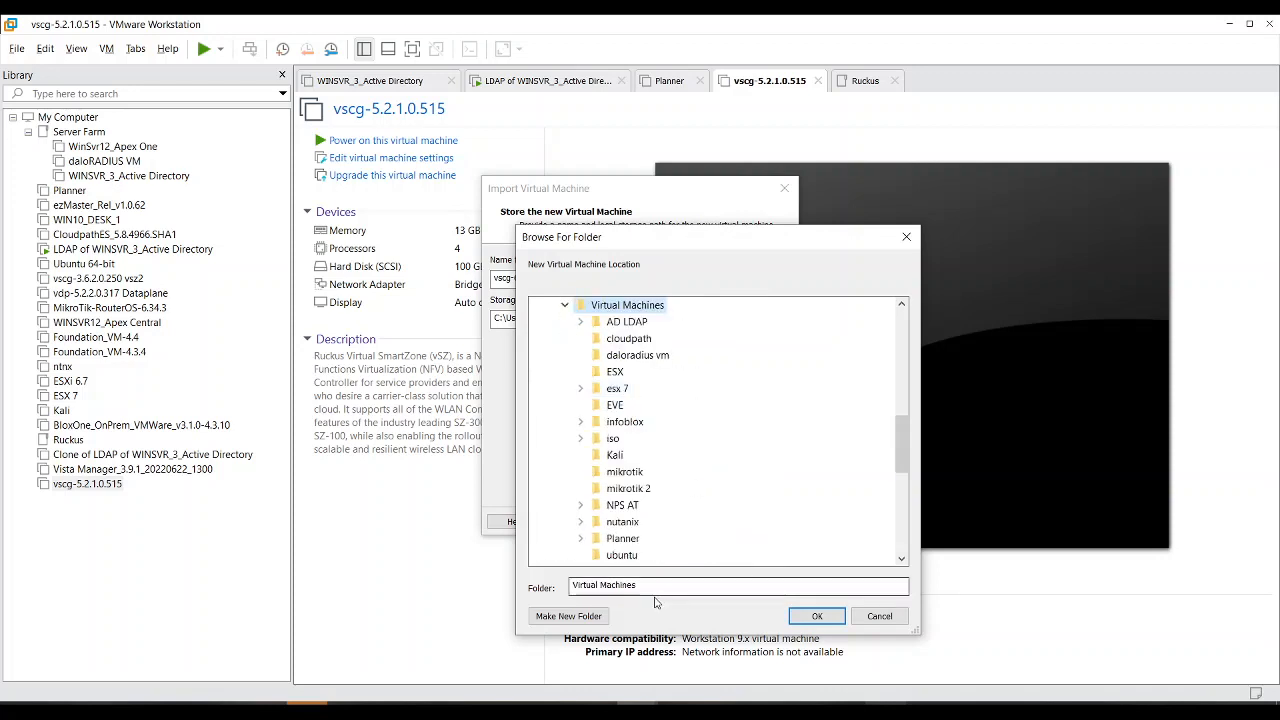
left_click(578, 615)
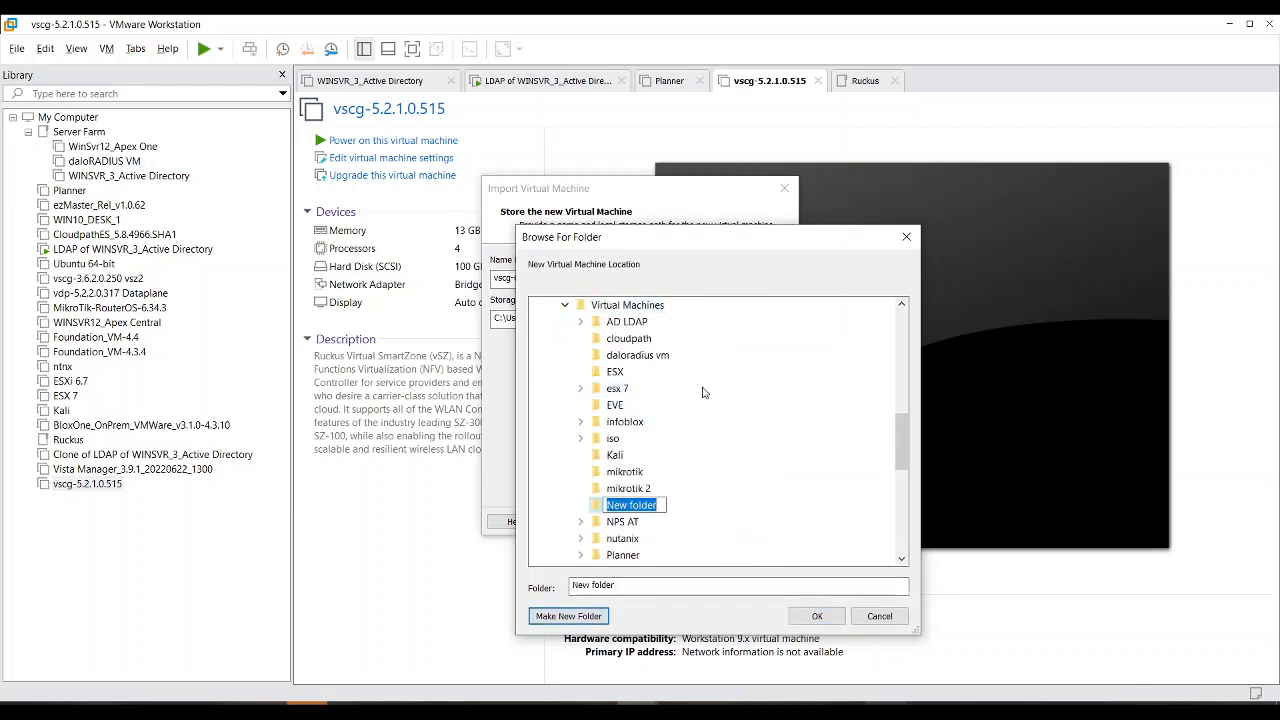
type("vsz")
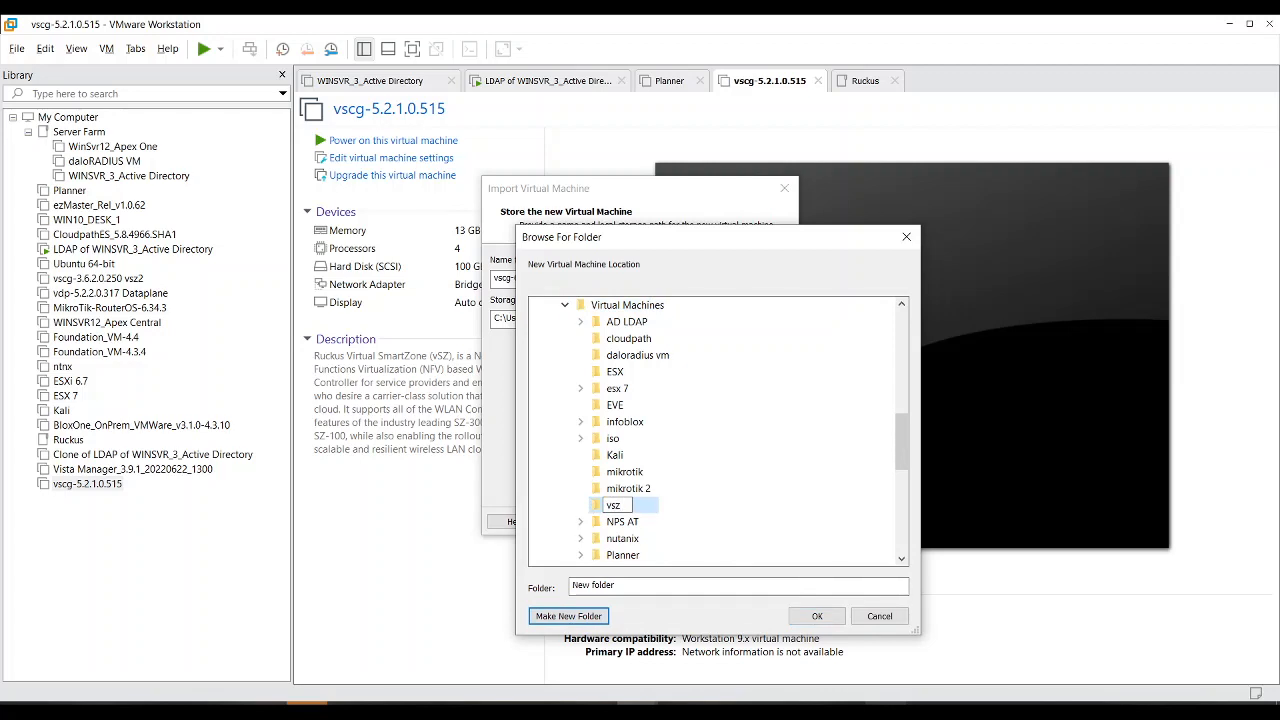
type("6")
key("Return")
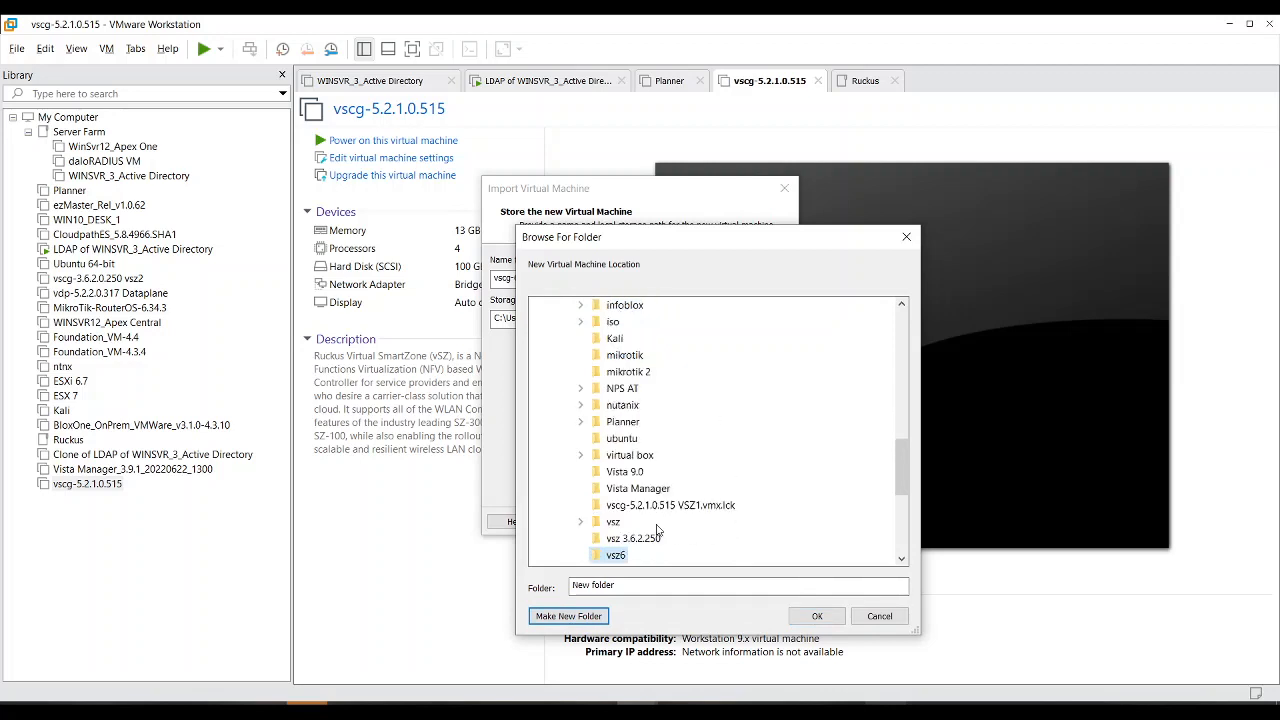
left_click(817, 616)
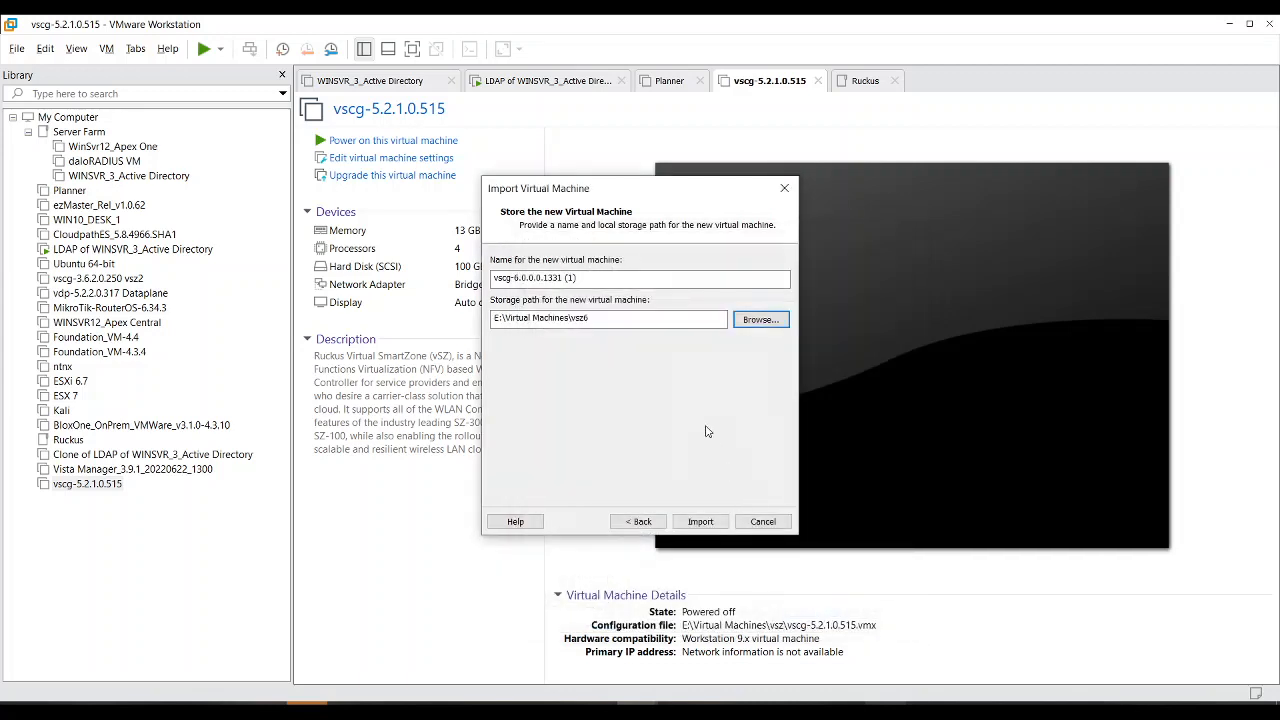
Step: Import the vscg-6.0.0.0.1331 virtual machine and wait for the import to finish
left_click(688, 524)
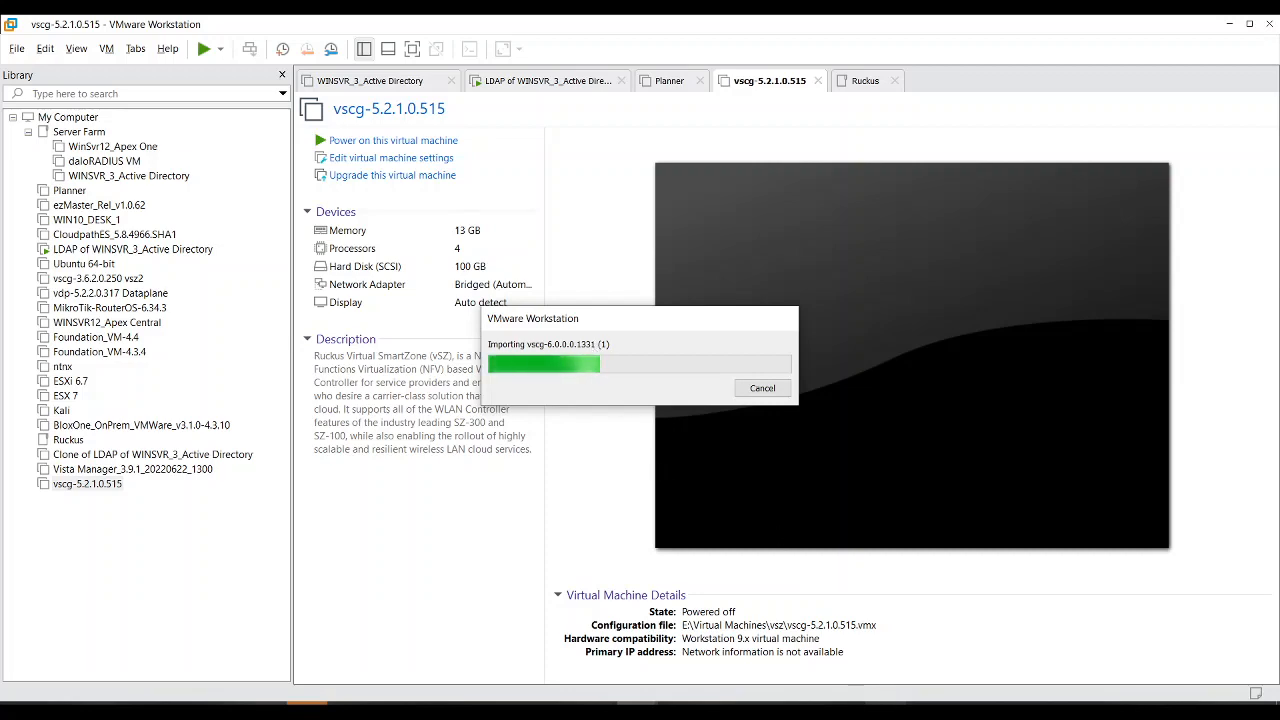
left_click(887, 712)
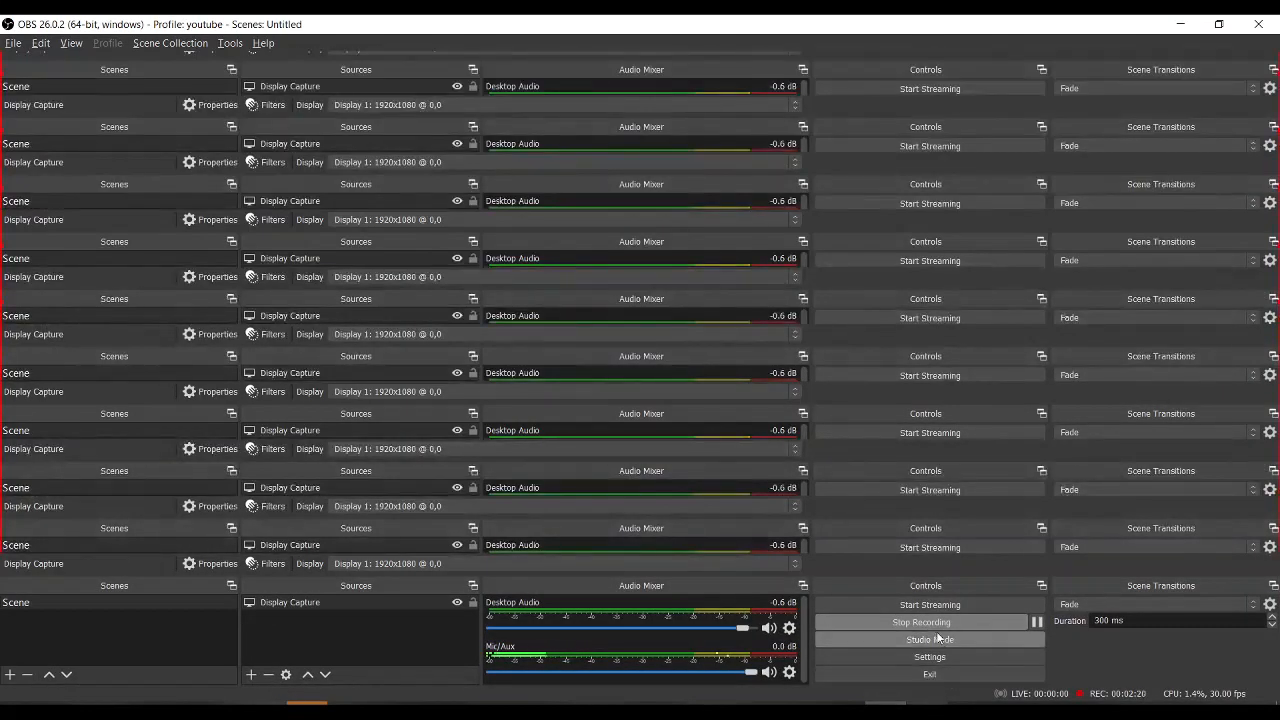
left_click(1170, 28)
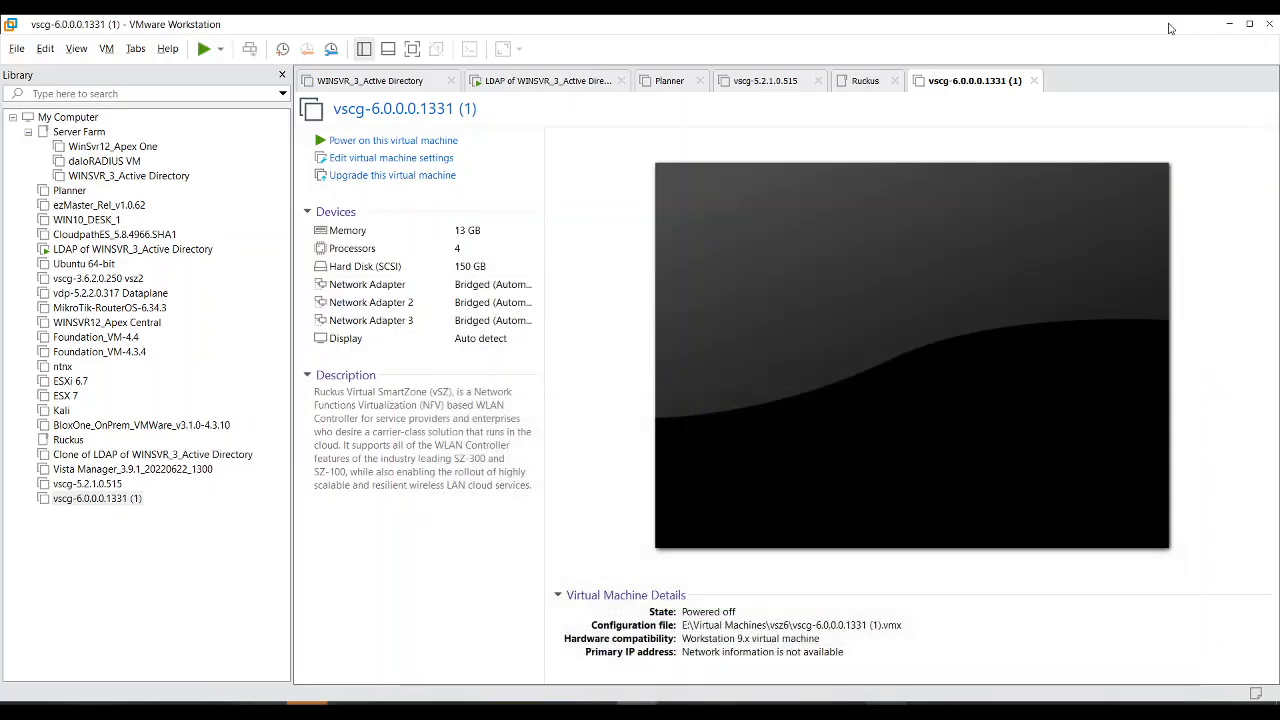
Step: Open Virtual Machine Settings from Network Adapter 3 to view its bridged connection
left_click(423, 322)
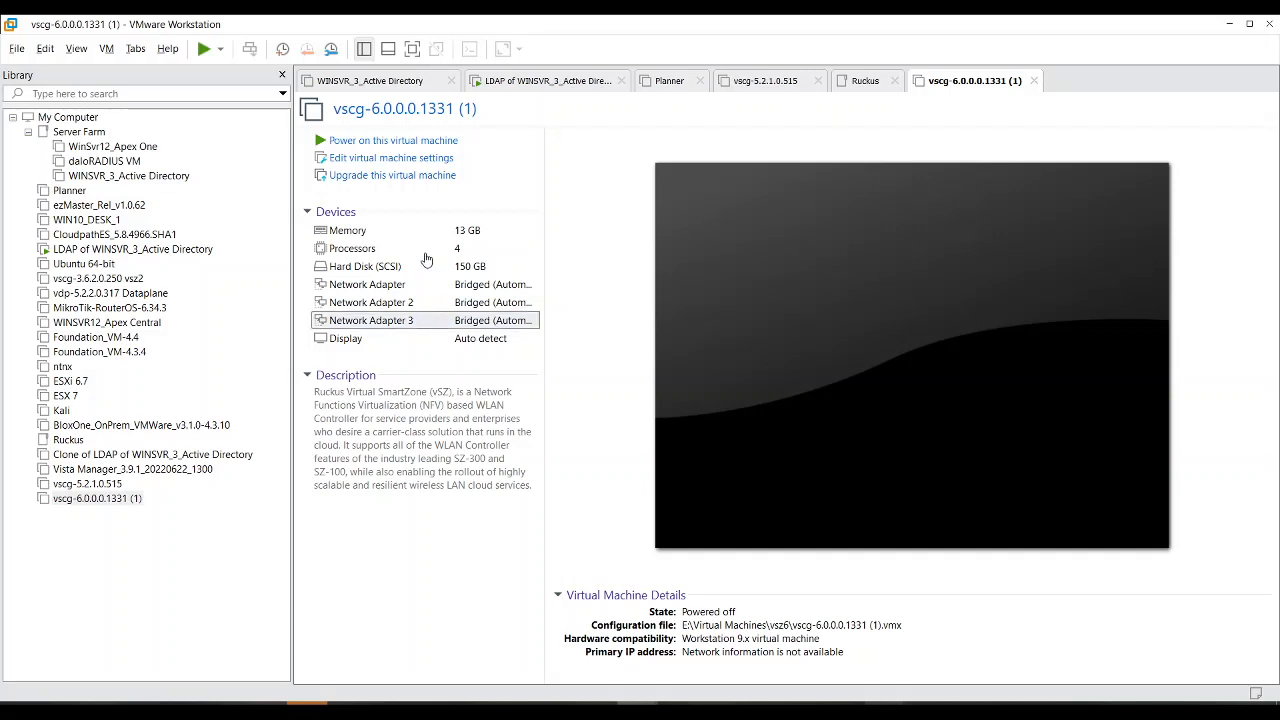
double_click(435, 318)
left_click(923, 65)
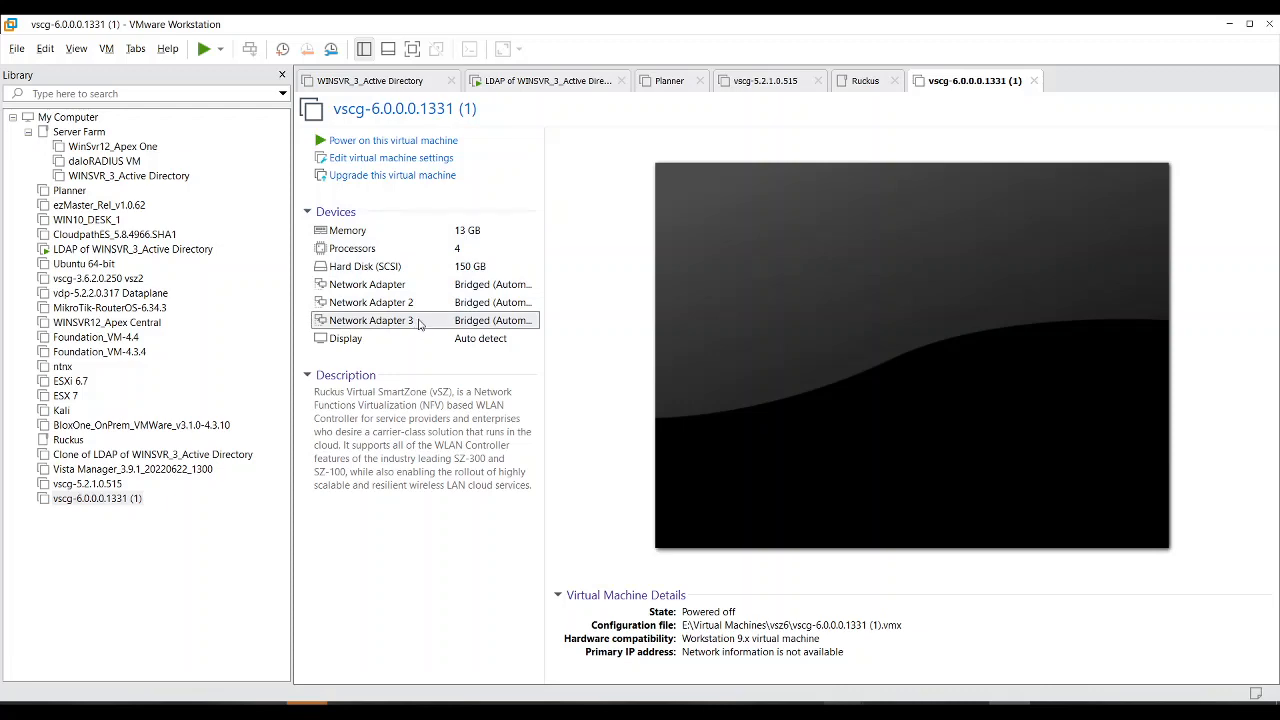
double_click(419, 322)
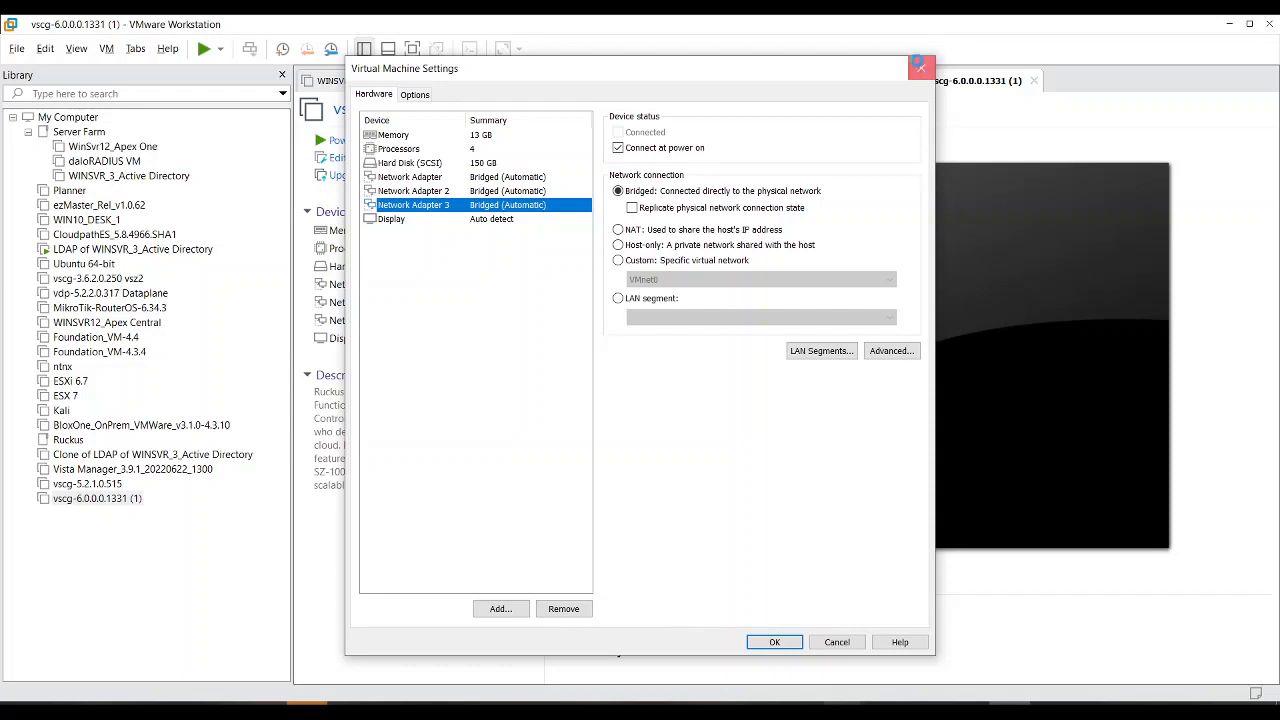
Step: Remove Network Adapters 3 and 2 from the VM's hardware and save, keeping one adapter
left_click(917, 64)
left_click(415, 320)
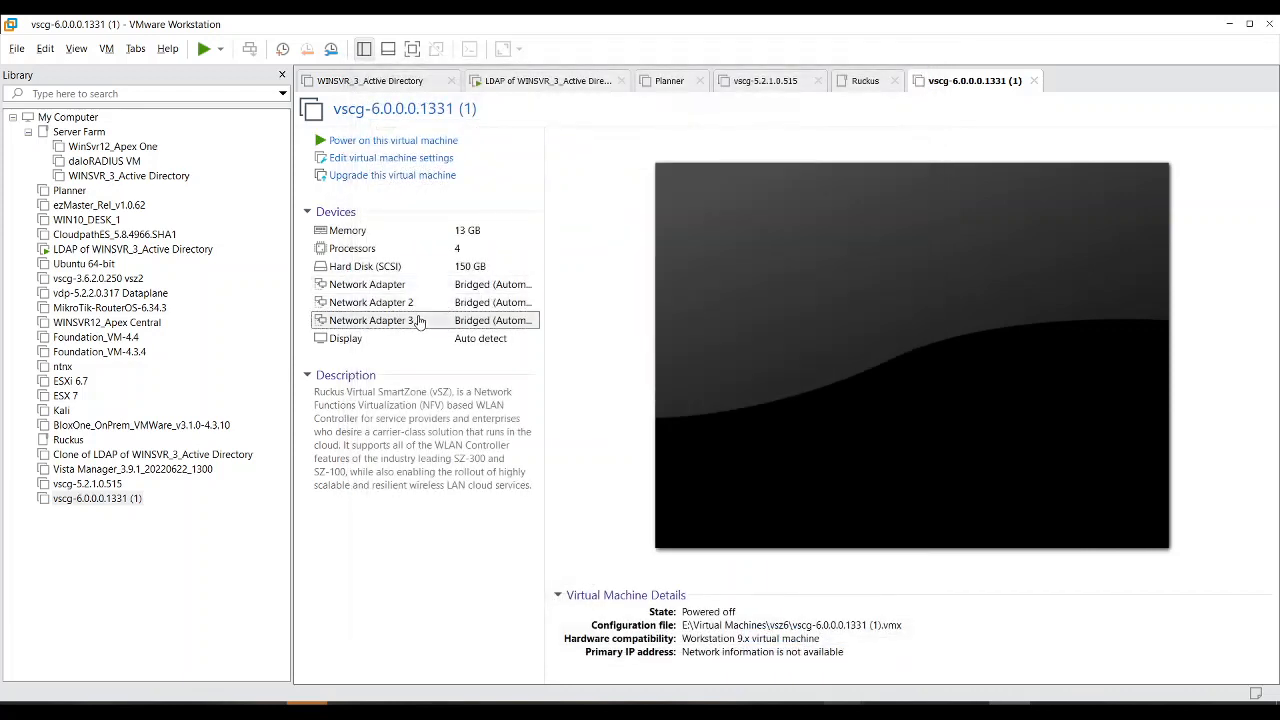
left_click(378, 162)
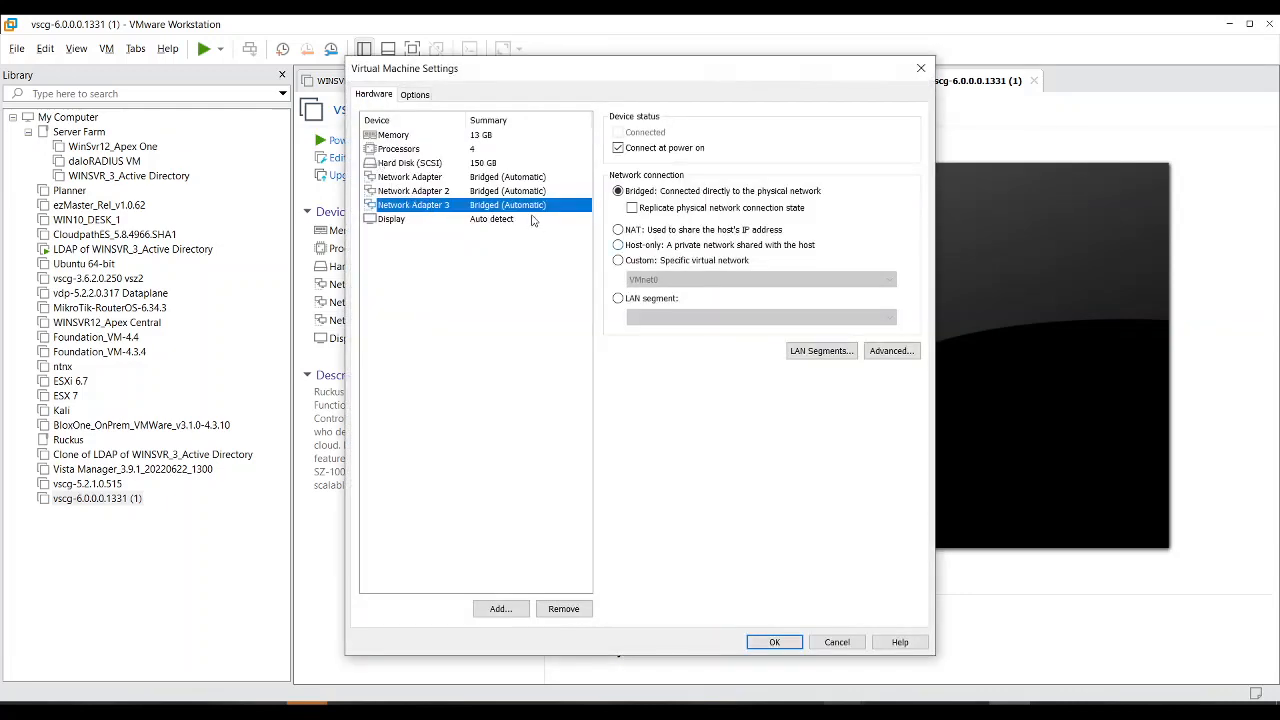
left_click(565, 609)
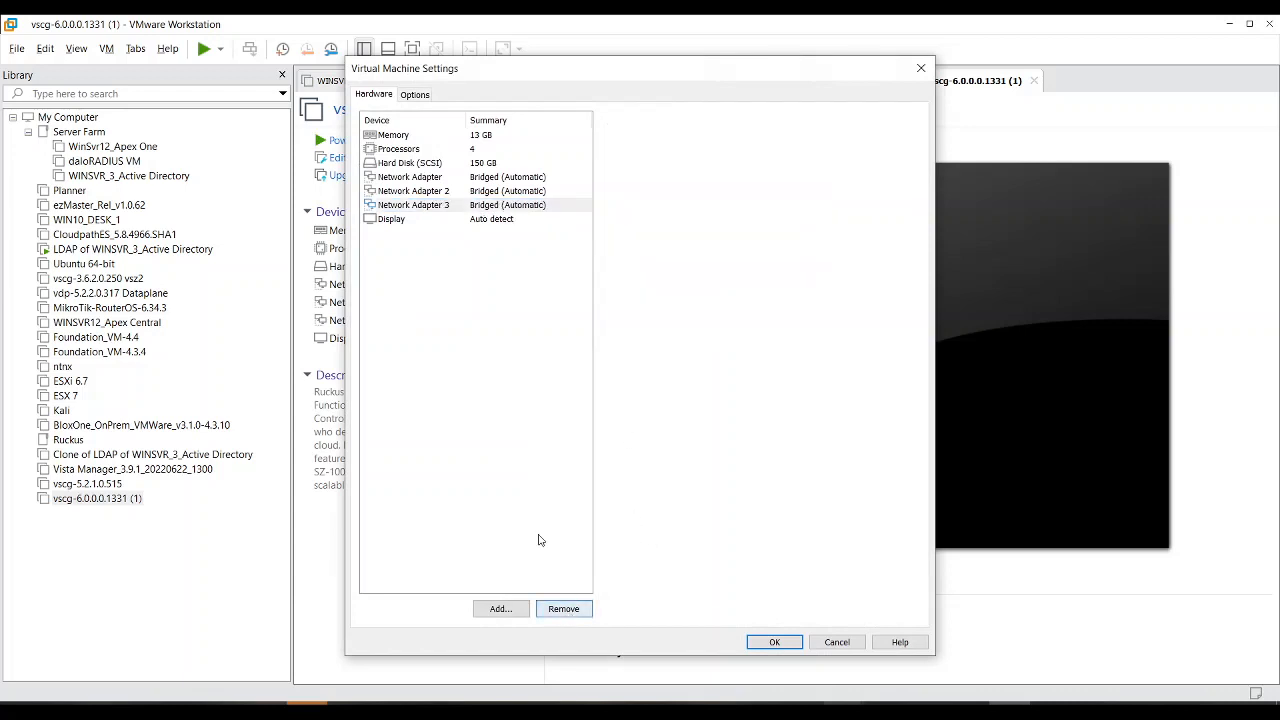
left_click(465, 191)
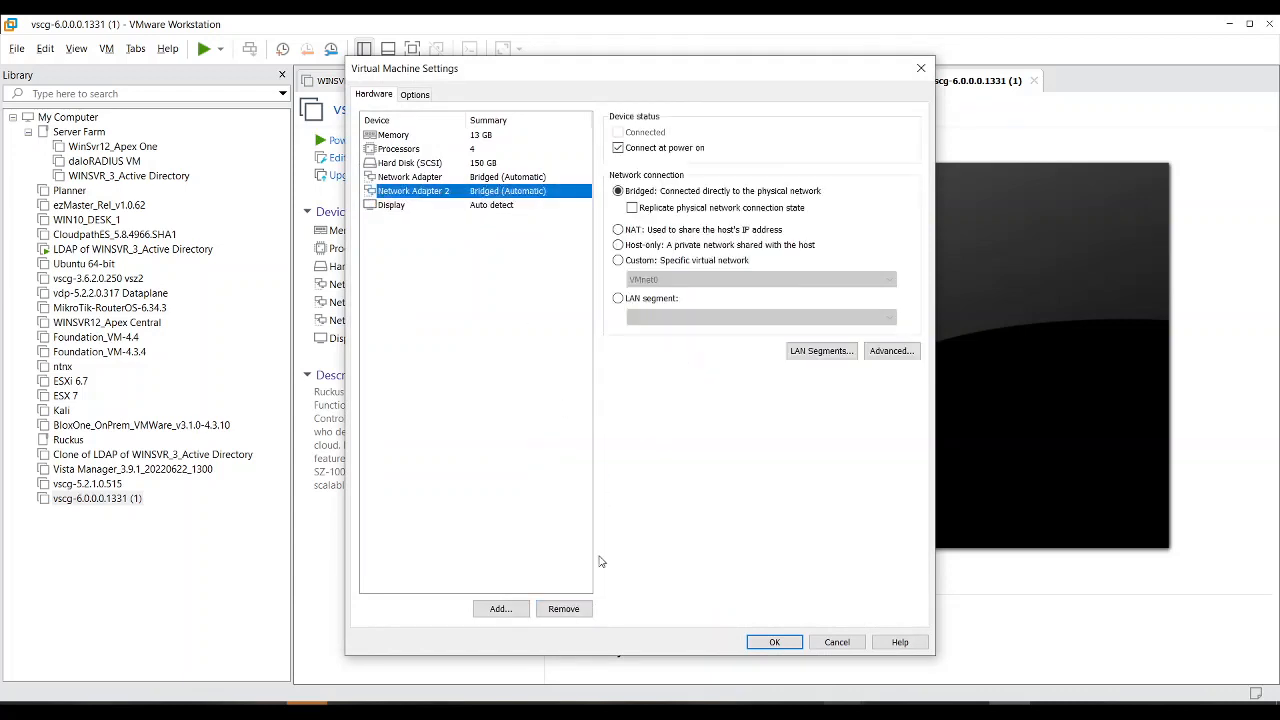
left_click(563, 609)
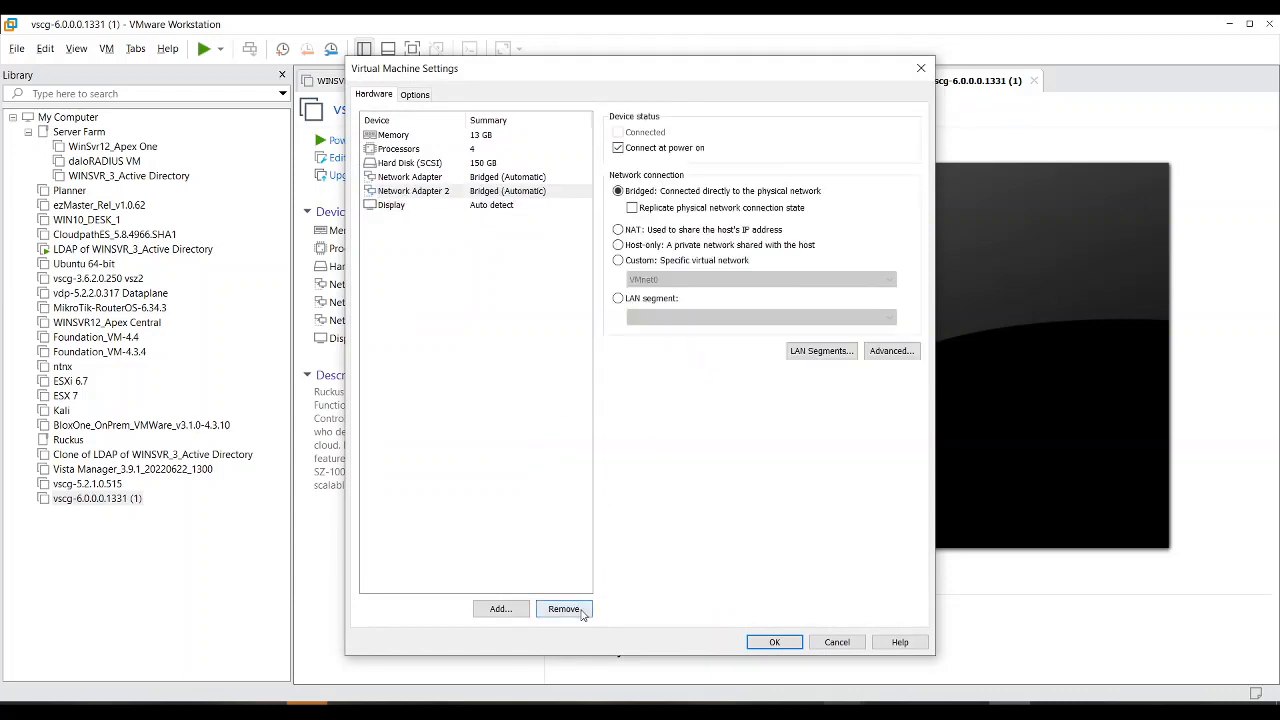
left_click(778, 643)
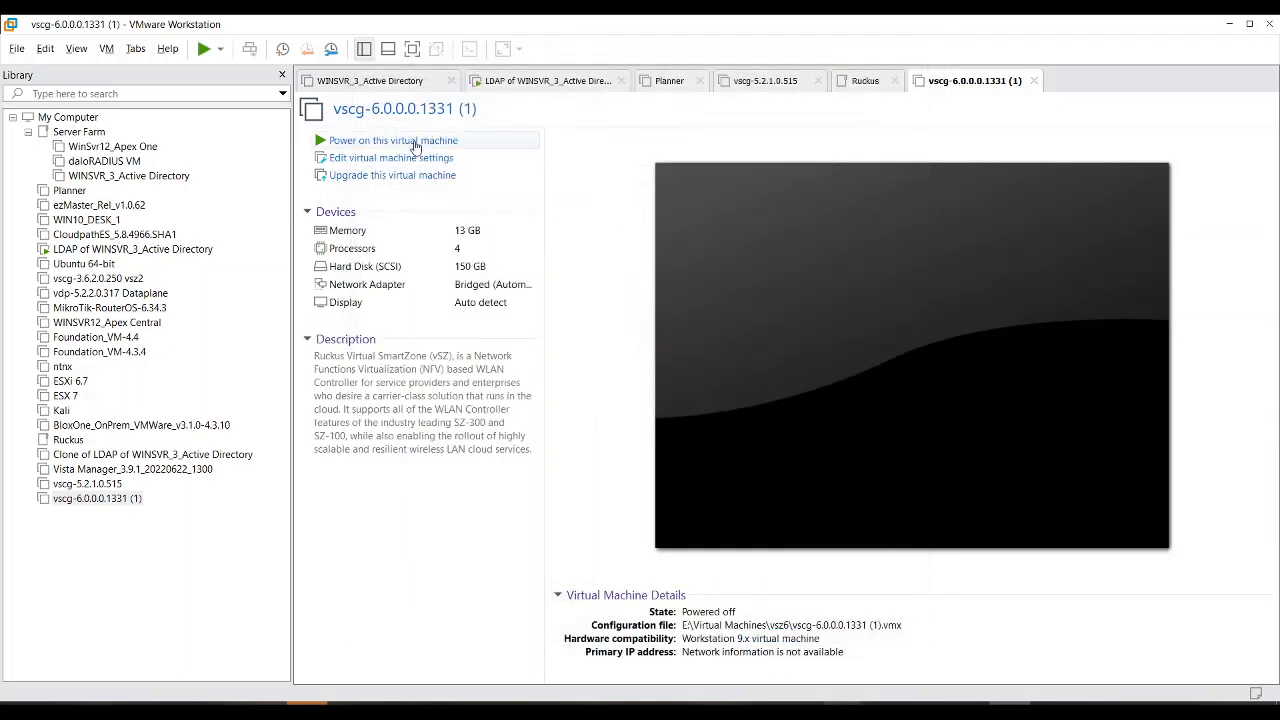
Step: Power on vscg-6.0.0.0.1331 (1) and let it boot to the "Welcome to vSZ" login prompt
left_click(412, 146)
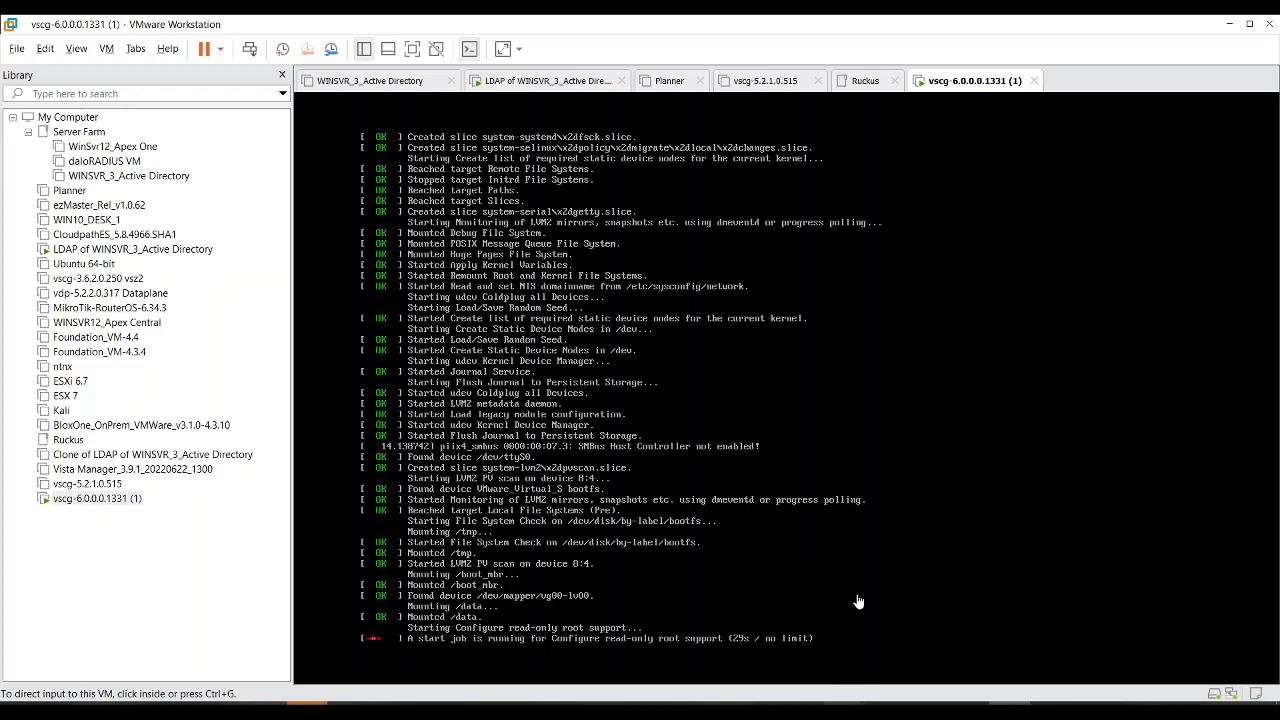
mouse_move(884, 710)
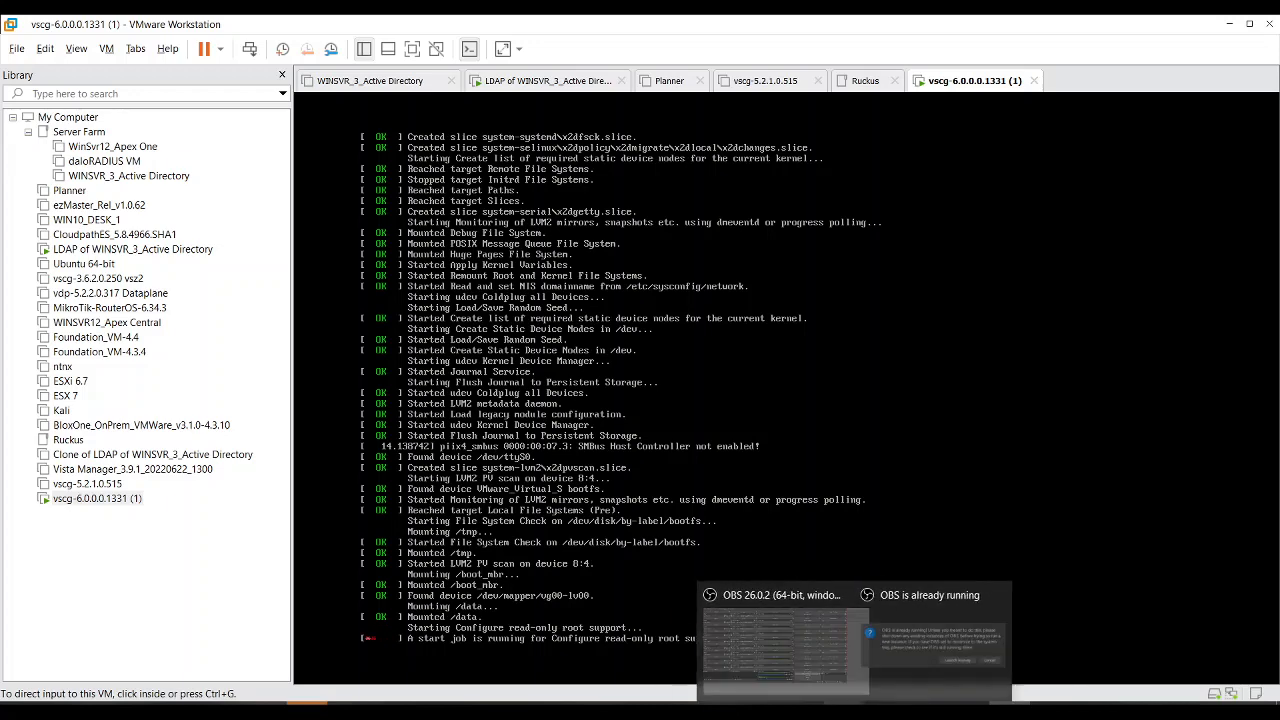
left_click(828, 671)
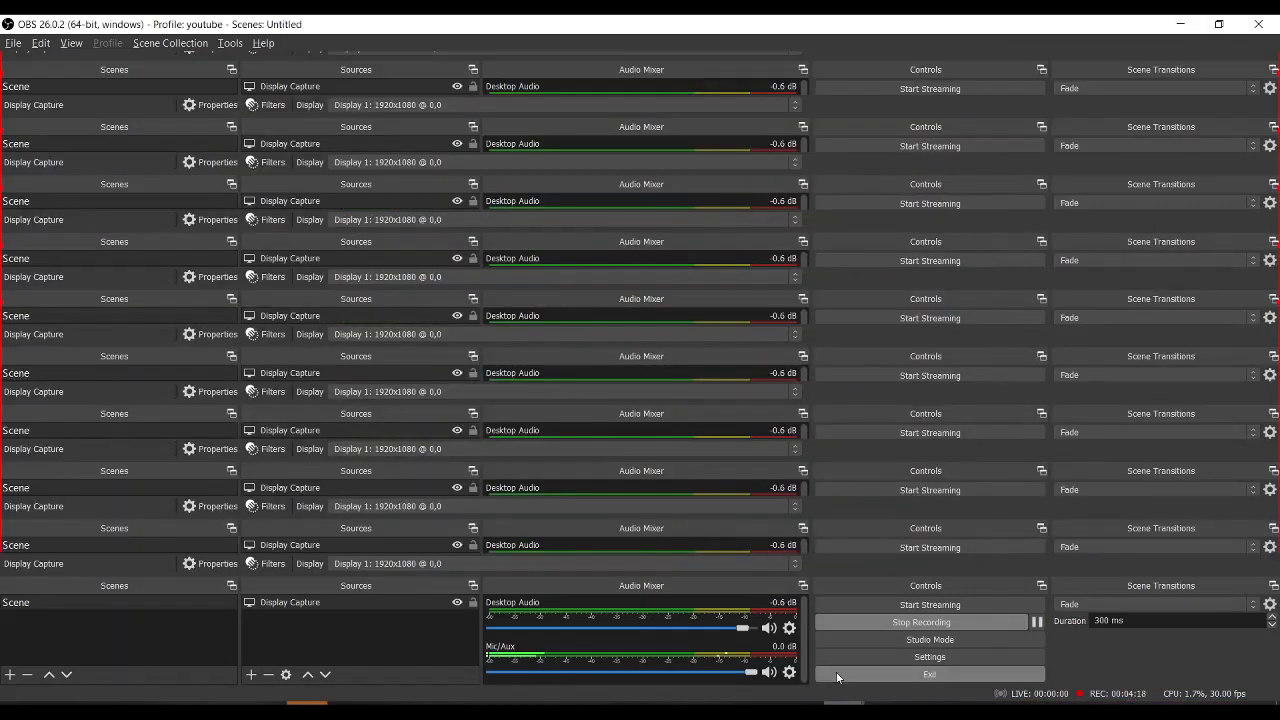
left_click(1037, 623)
left_click(1037, 623)
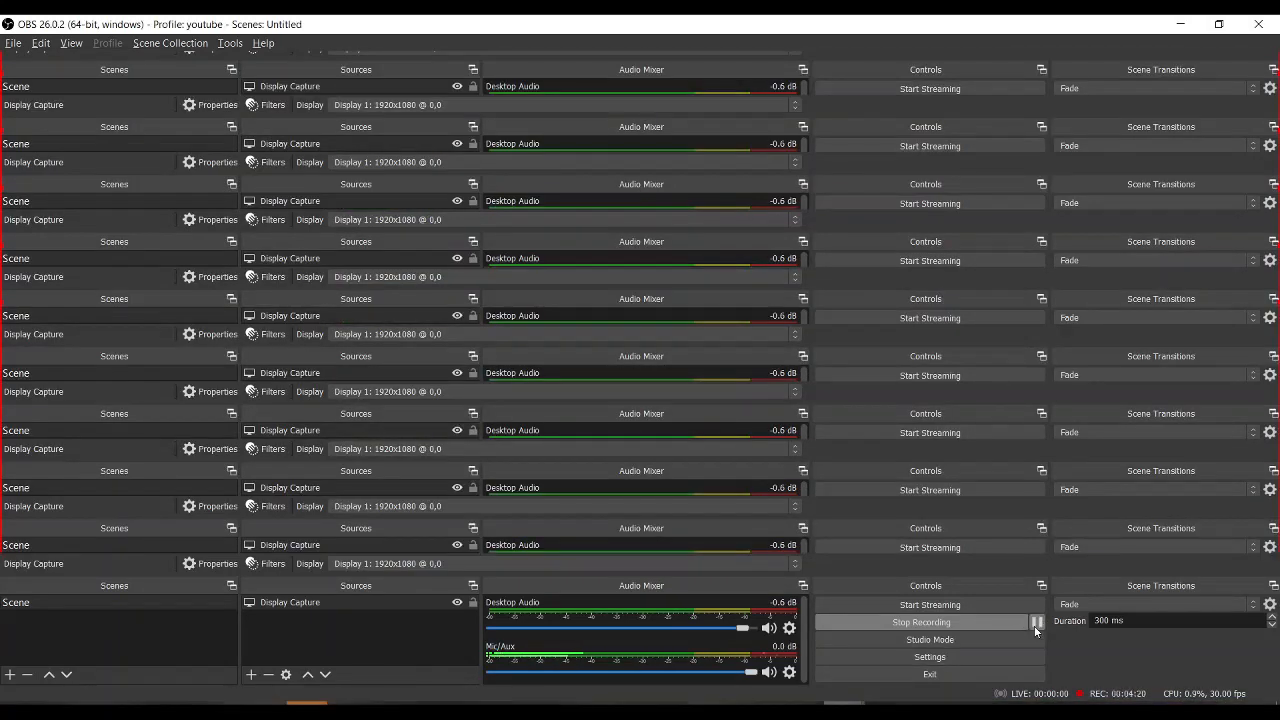
left_click(1166, 21)
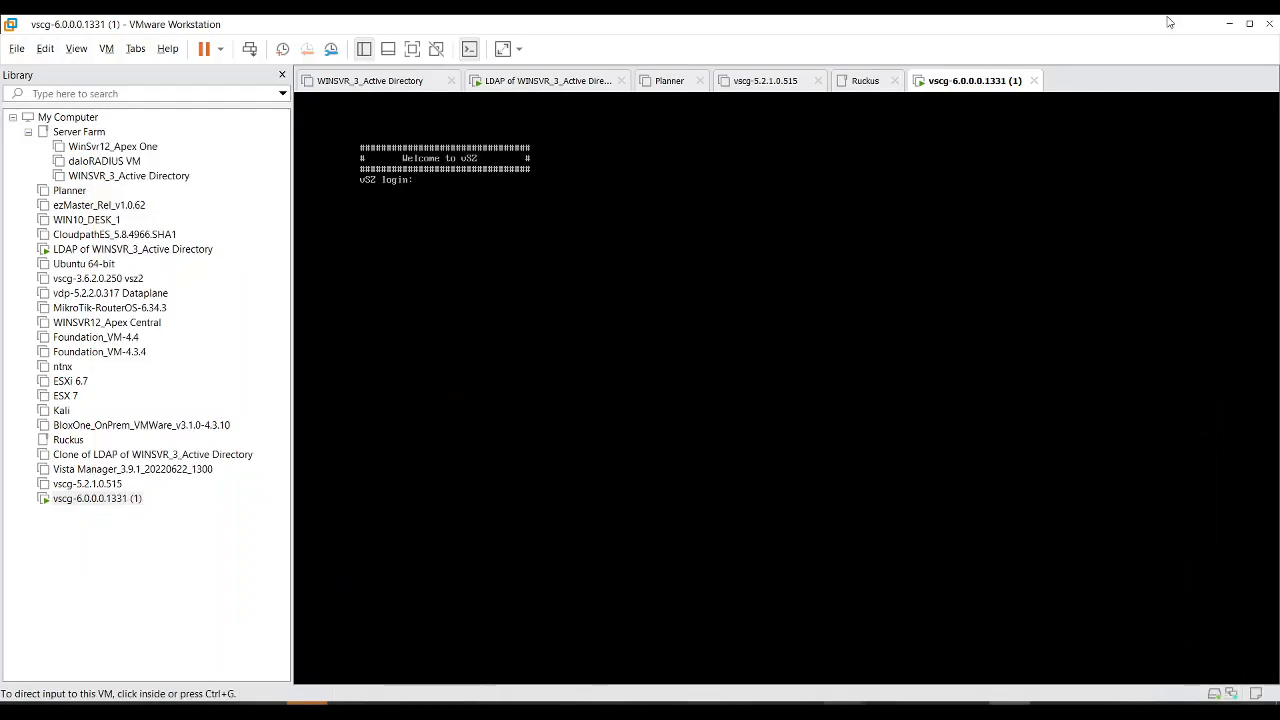
Step: Log in to the vSZ console with the admin username and password
left_click(538, 237)
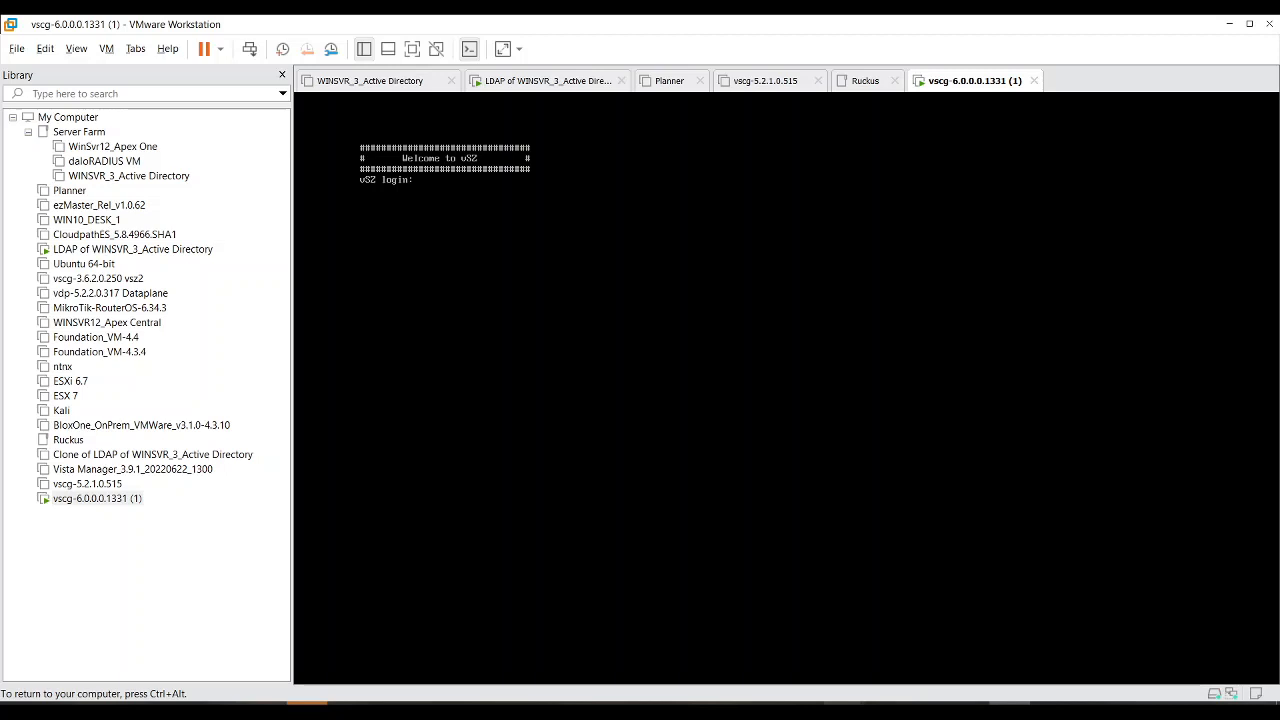
key("Return")
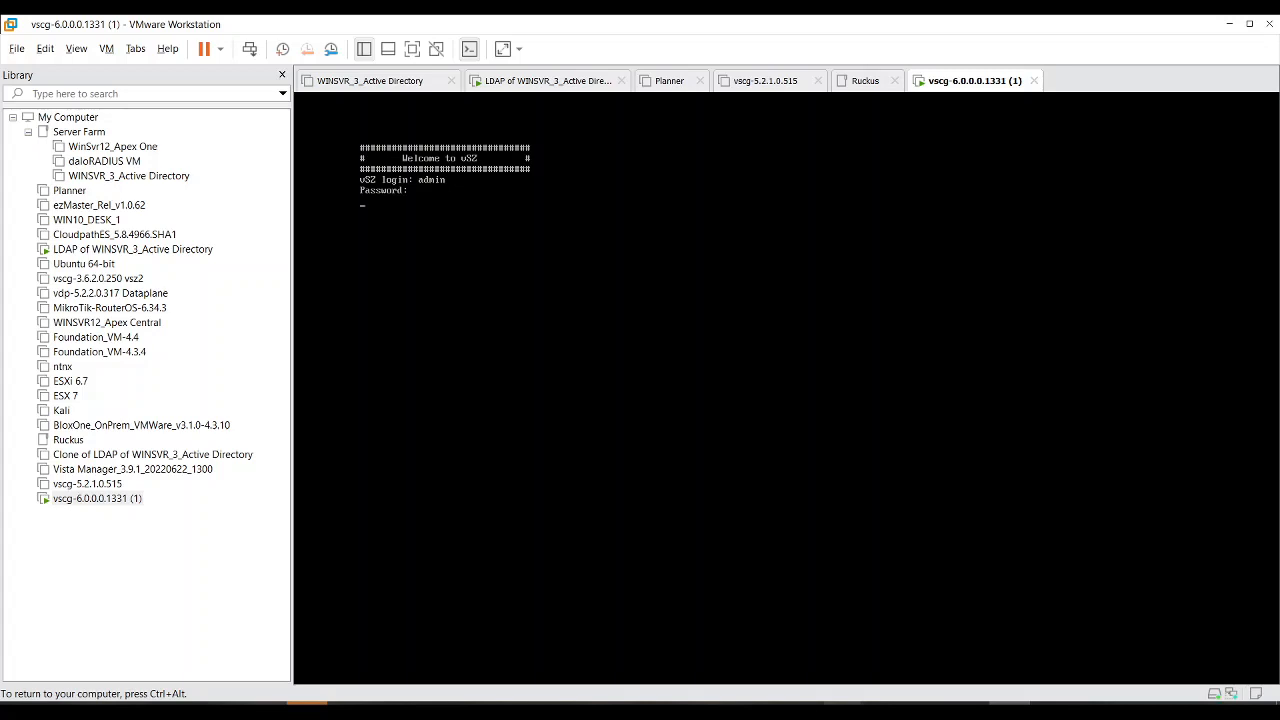
key("Return")
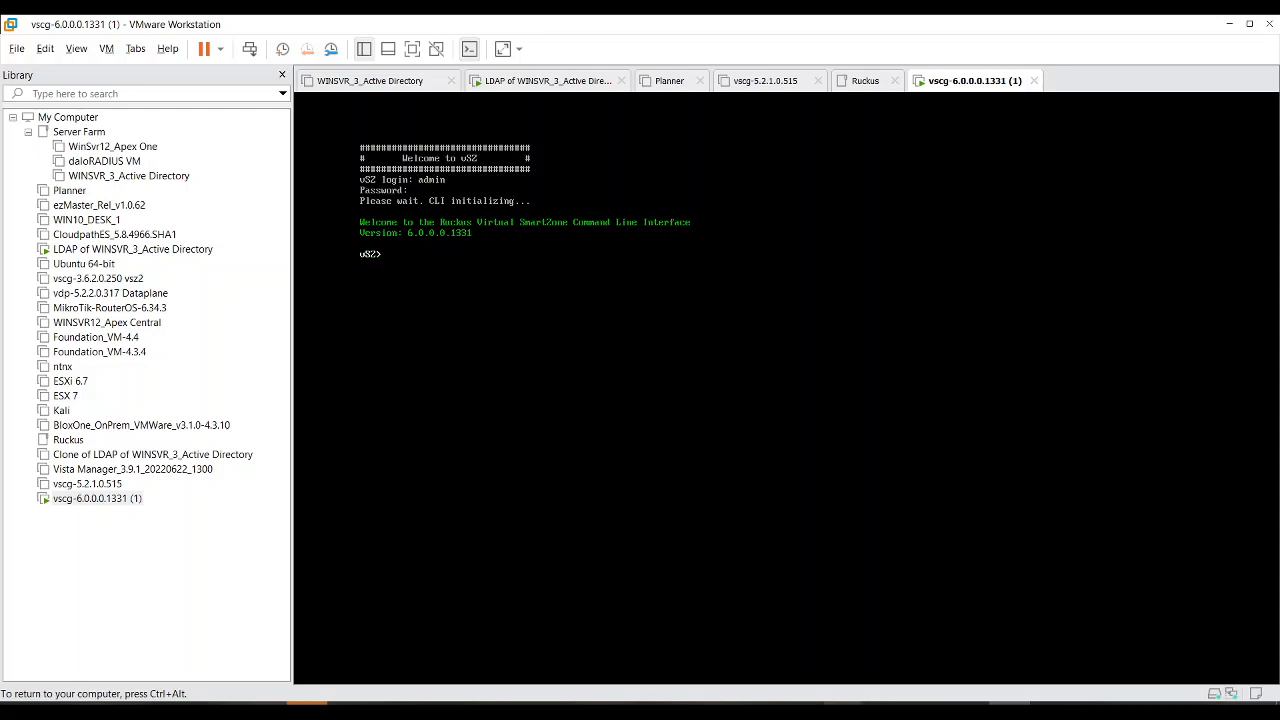
Step: Enter privileged mode with en and the enable password, then start setup
type("en")
key("Return")
type("*****")
key("Return")
type("setup")
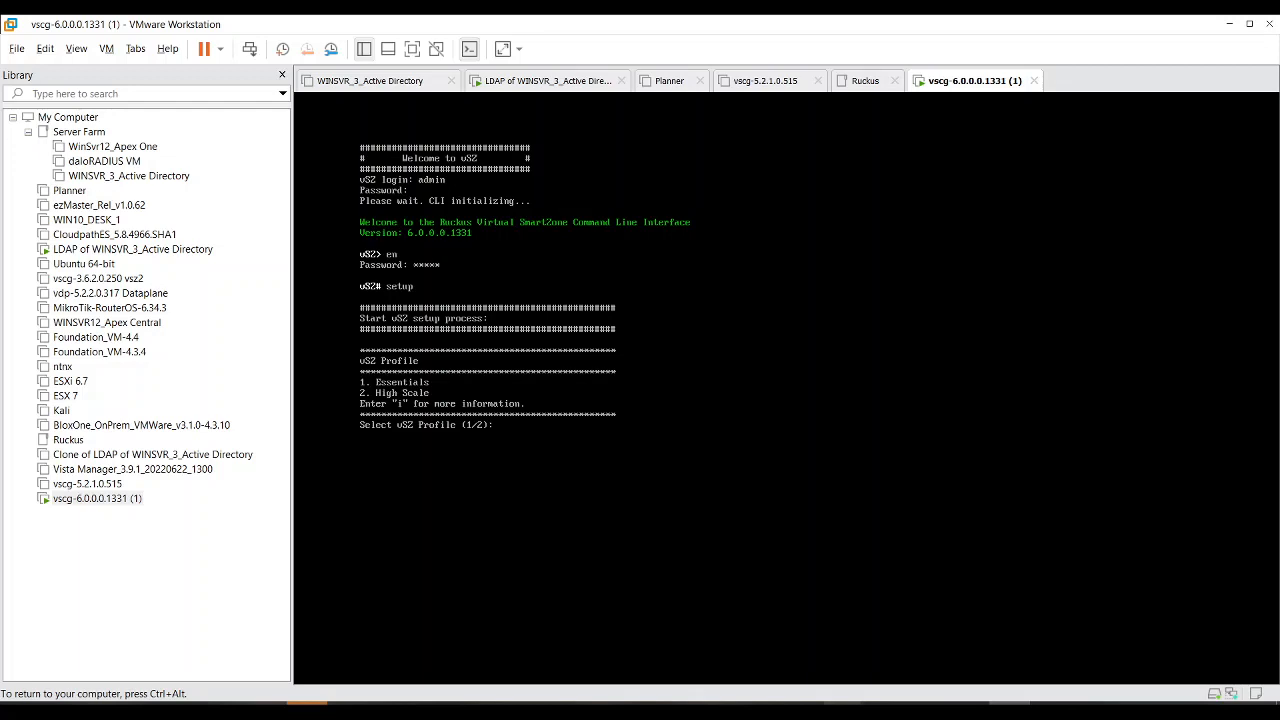
Step: Install the High Scale profile and choose IPv4-only, manual IP configuration
key("Return")
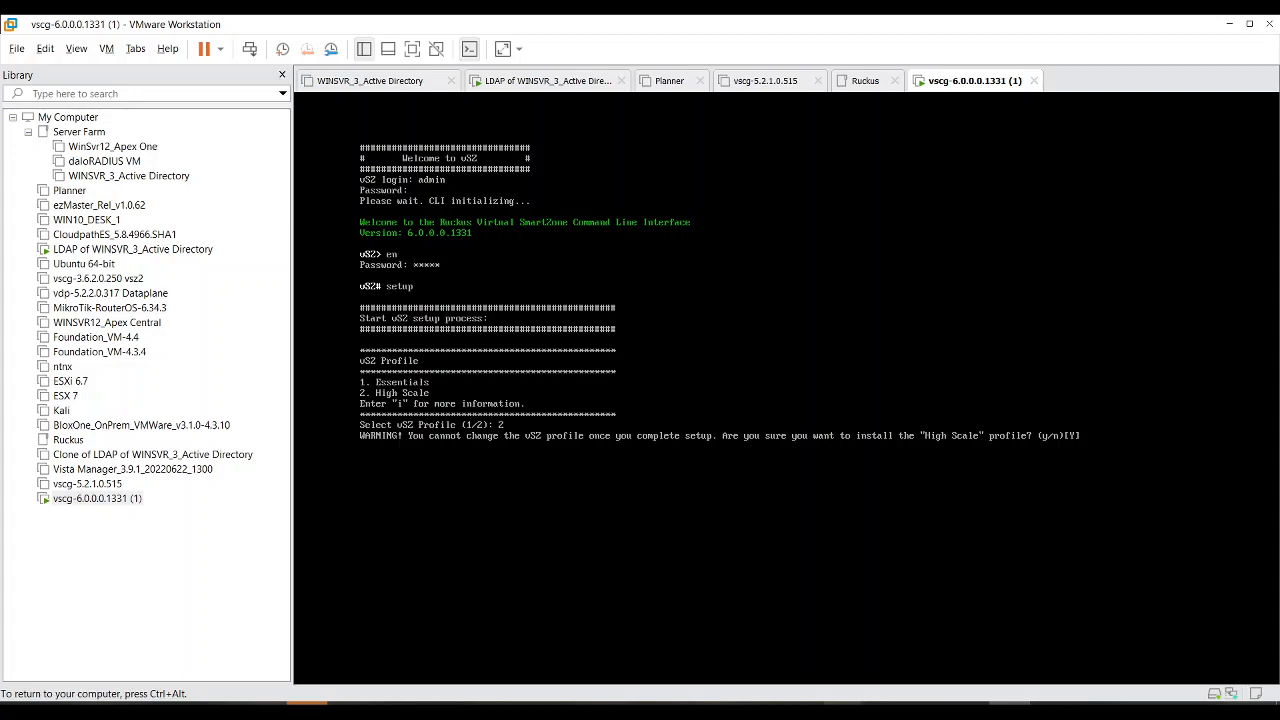
type("y")
key("Return")
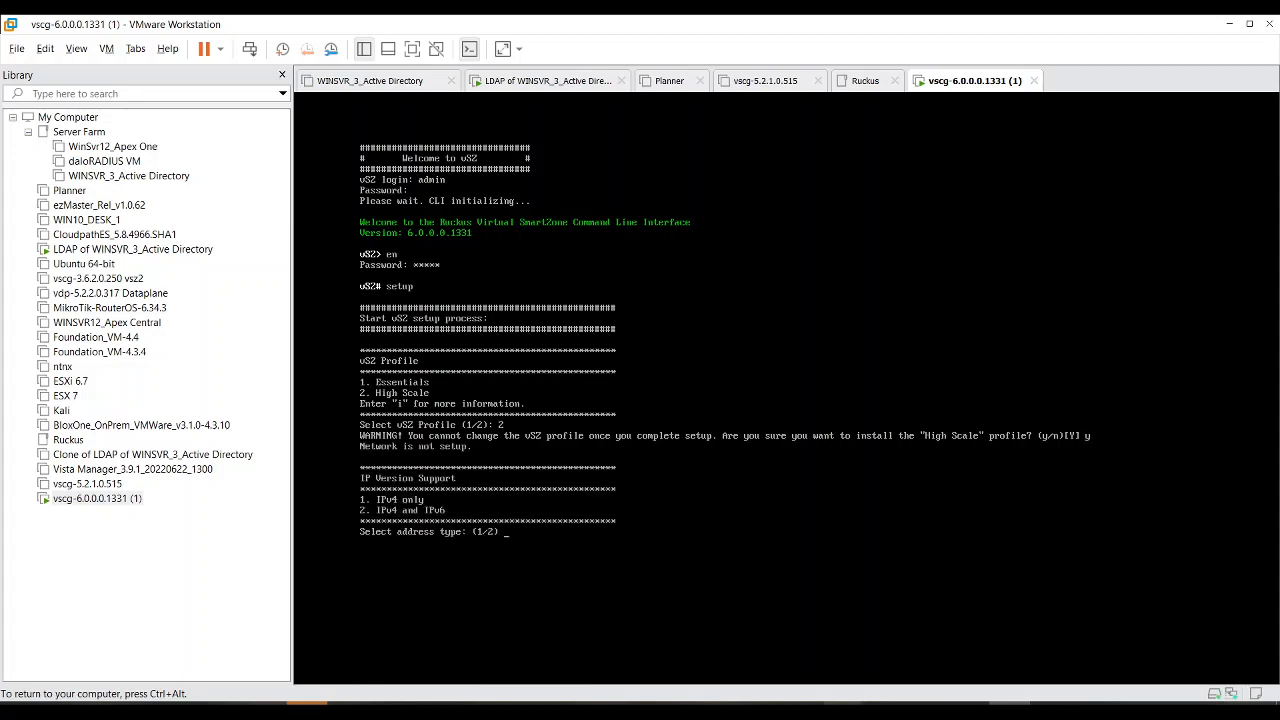
key("Return")
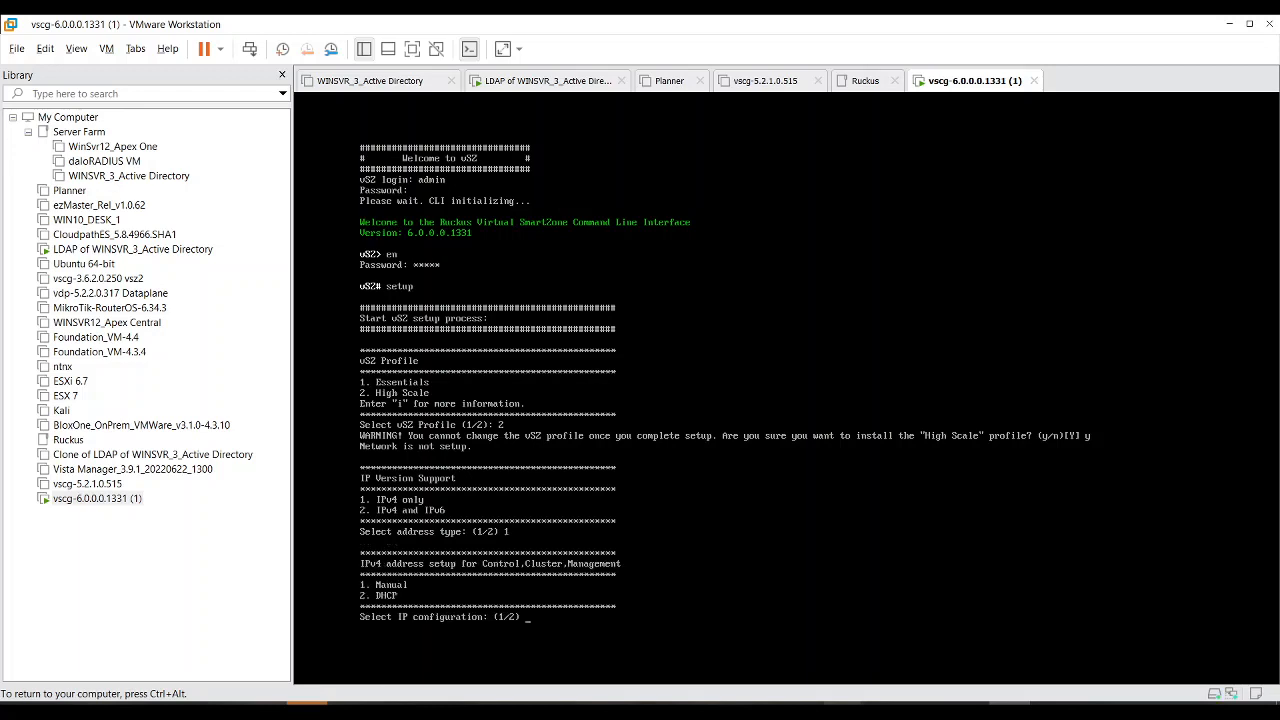
type("1")
key("Return")
Step: Enter IP 192.168.100.249, netmask 255.255.255.0 and gateway 192.168.100.1
type("192.168.100.249")
key("Return")
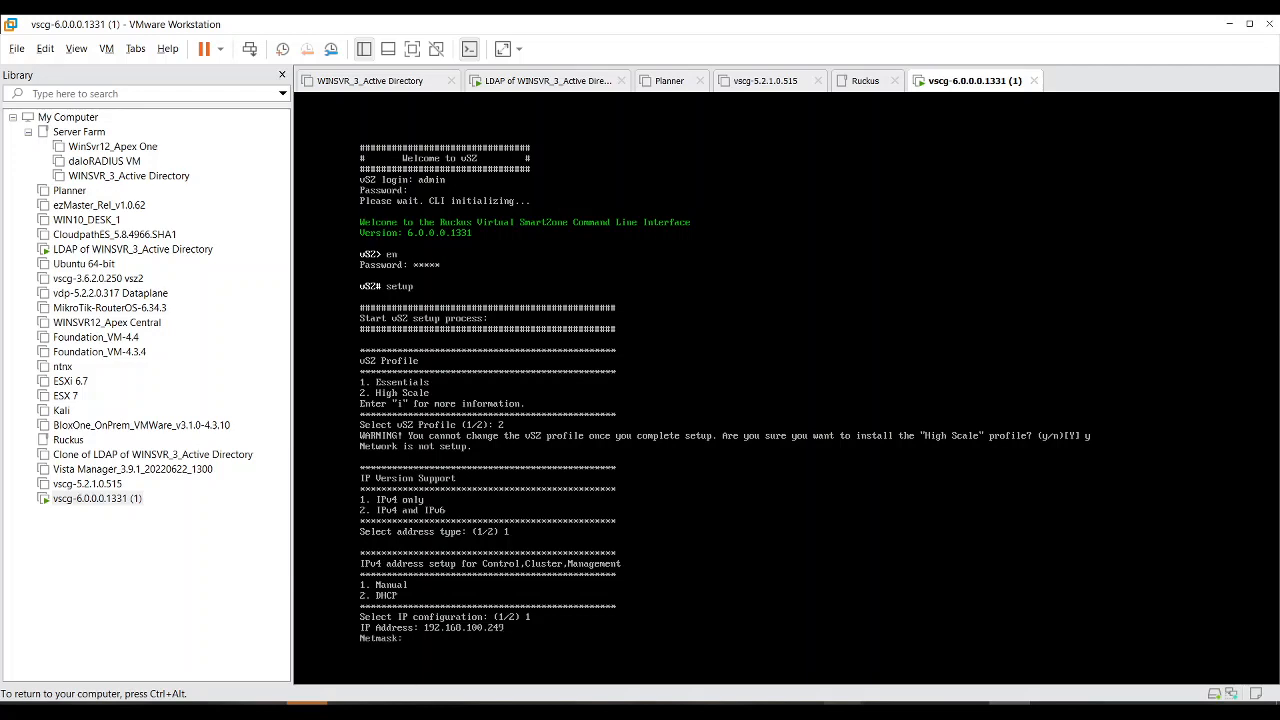
type("255.255.255.0")
key("Return")
type("1")
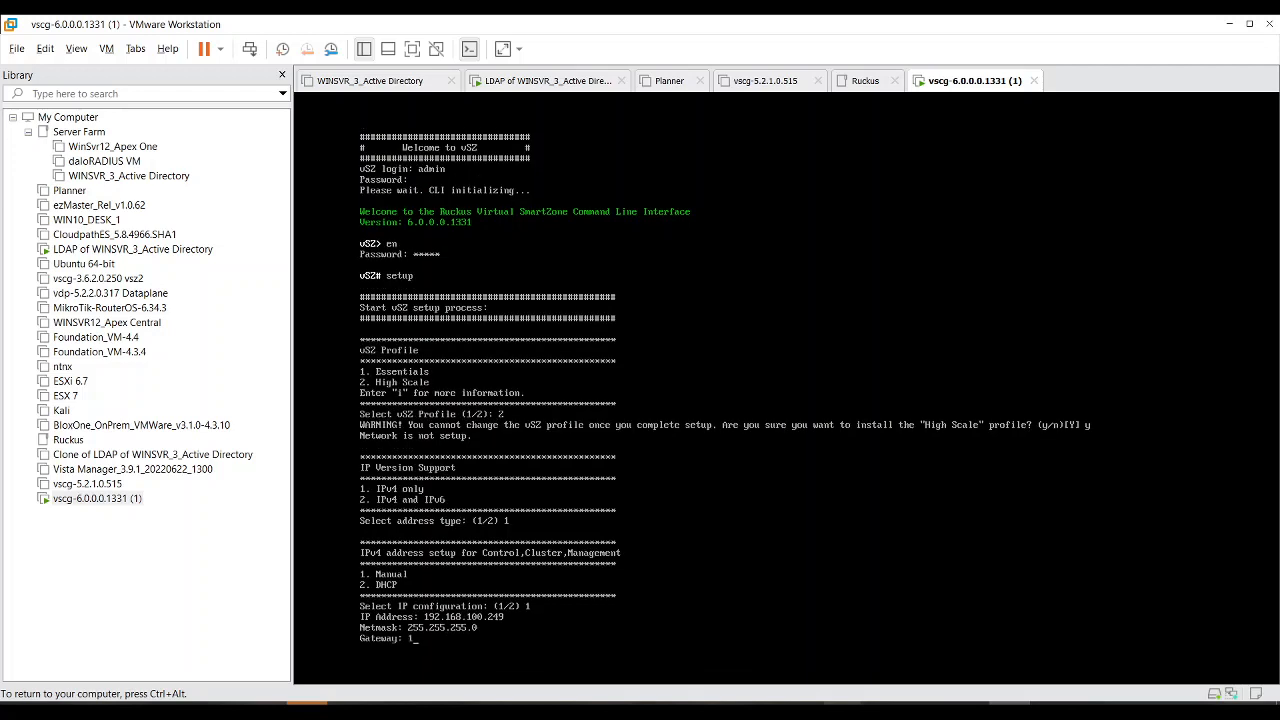
type("92.168.100.1")
key("Return")
Step: Set DNS servers 192.168.100.1 and 1.1.1.1 and apply the network settings
type("1")
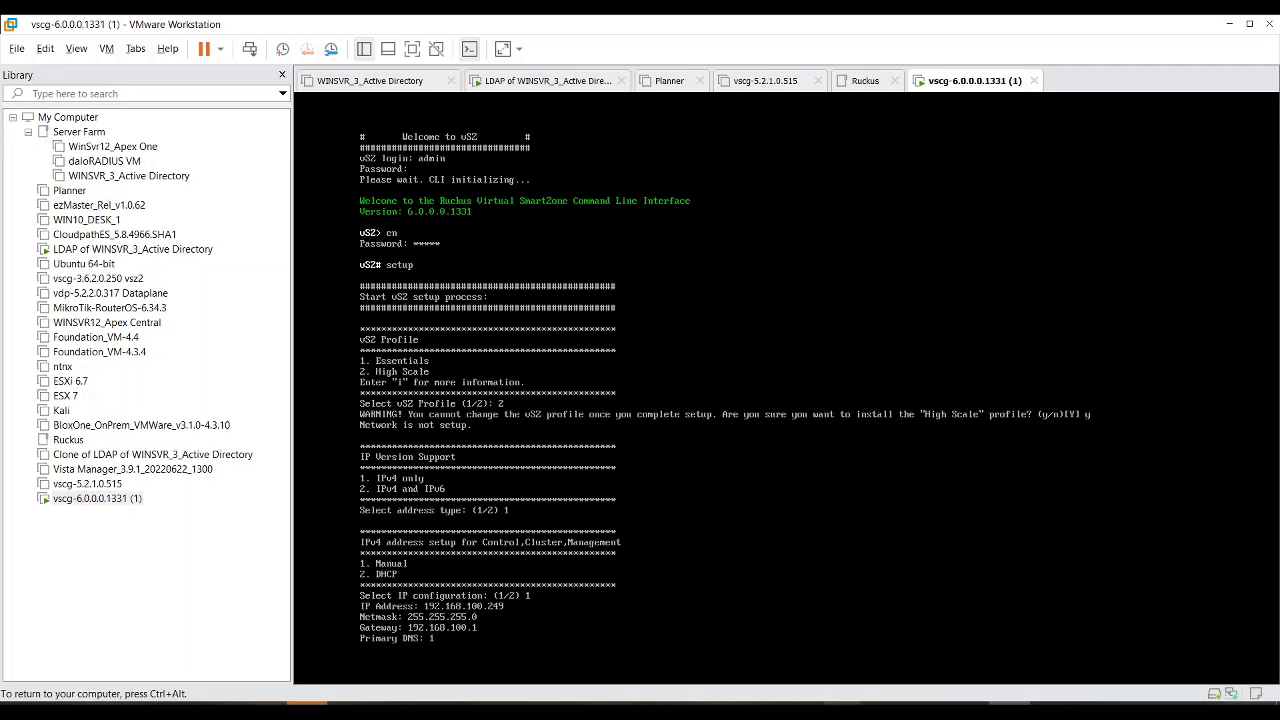
type("92.168.100.1")
key("Return")
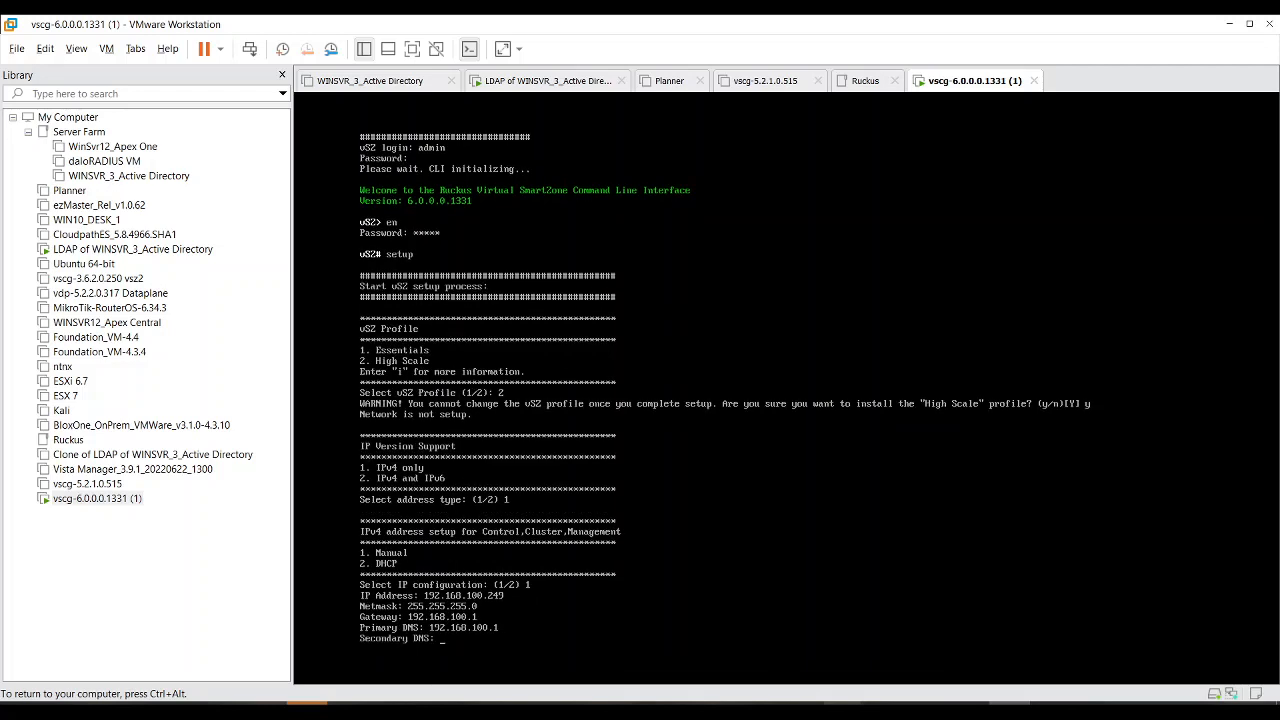
type("1.1.1.1")
key("Return")
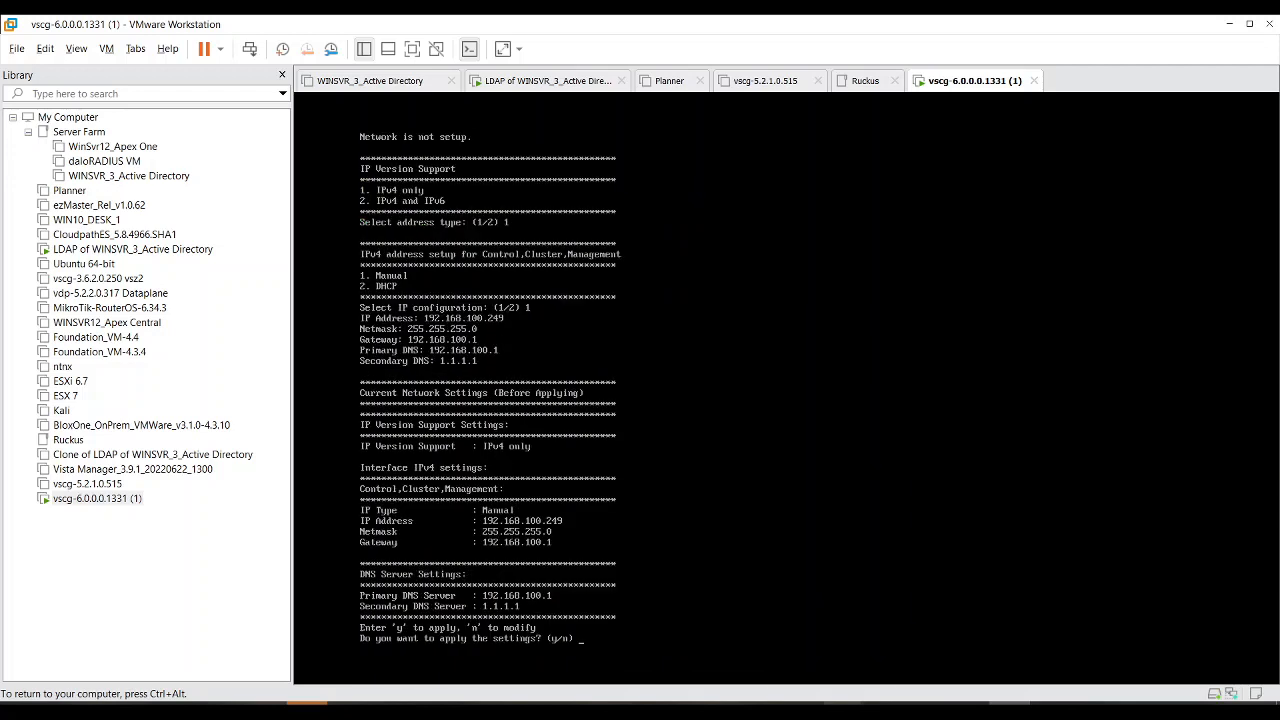
type("y")
key("Return")
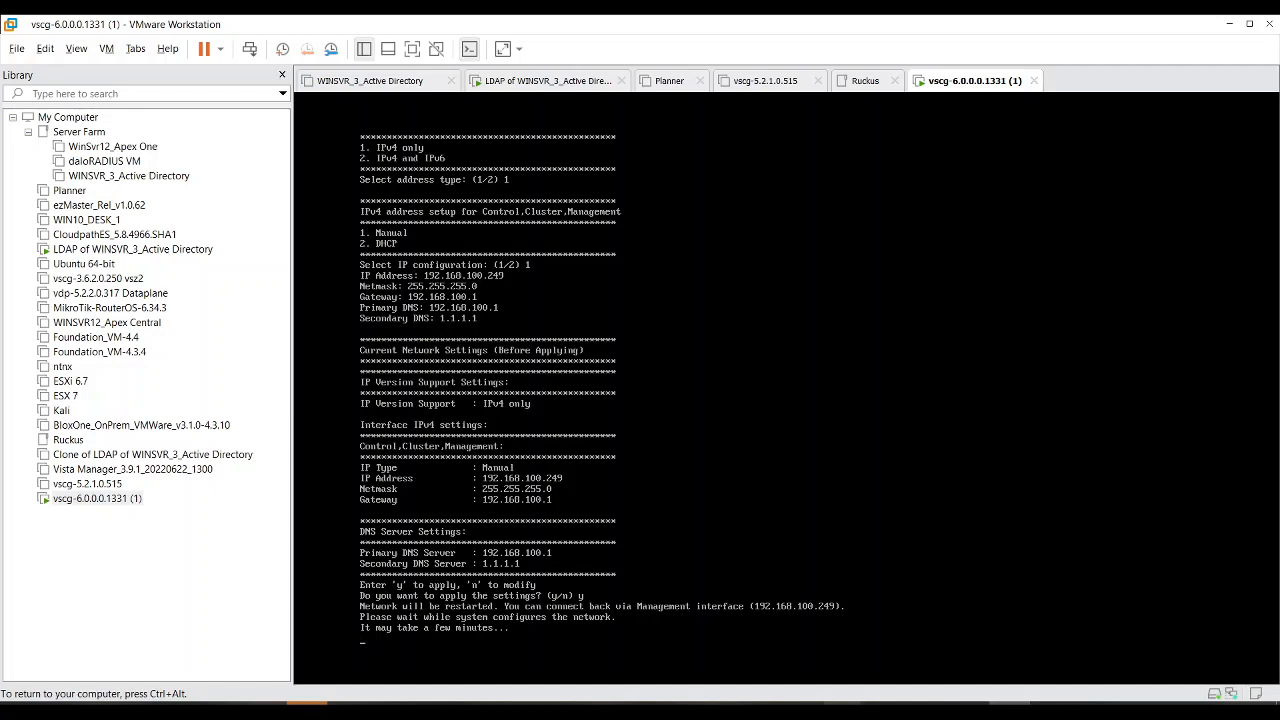
Step: Run a continuous ping to 192.168.100.249 in Command Prompt beside the console
key("ctrl+alt")
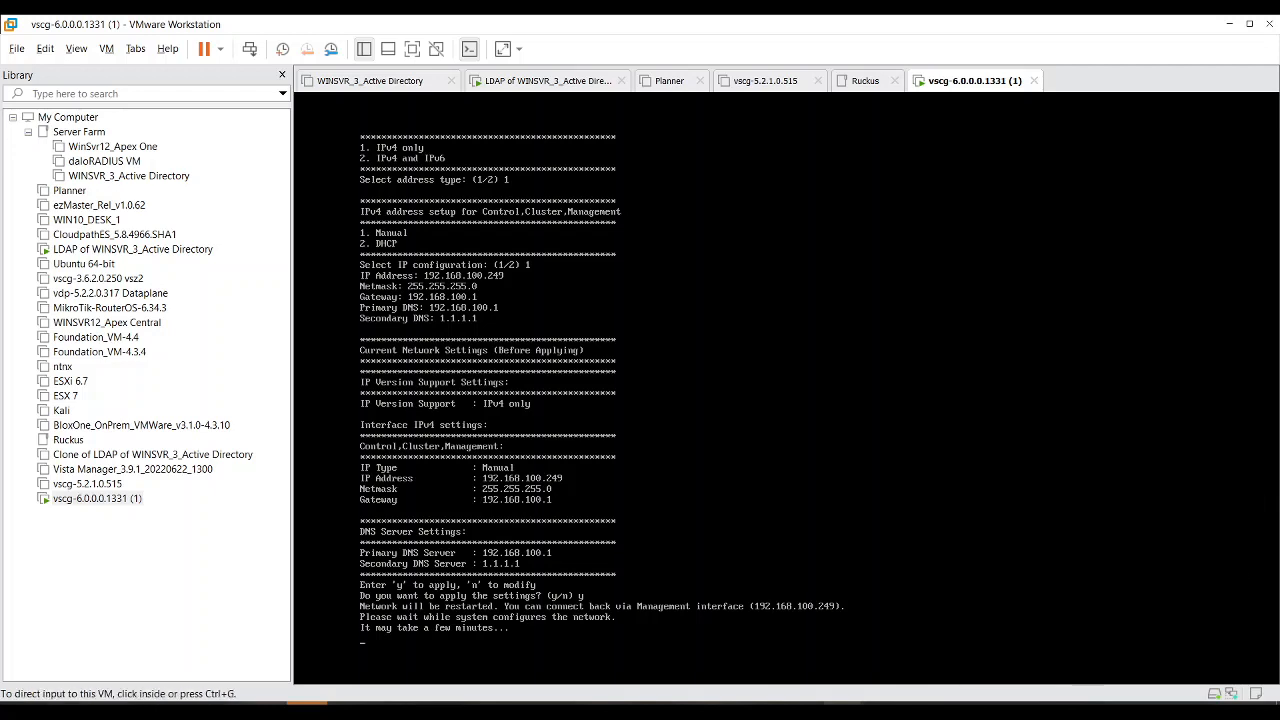
key("super+r")
type("cmd")
key("Return")
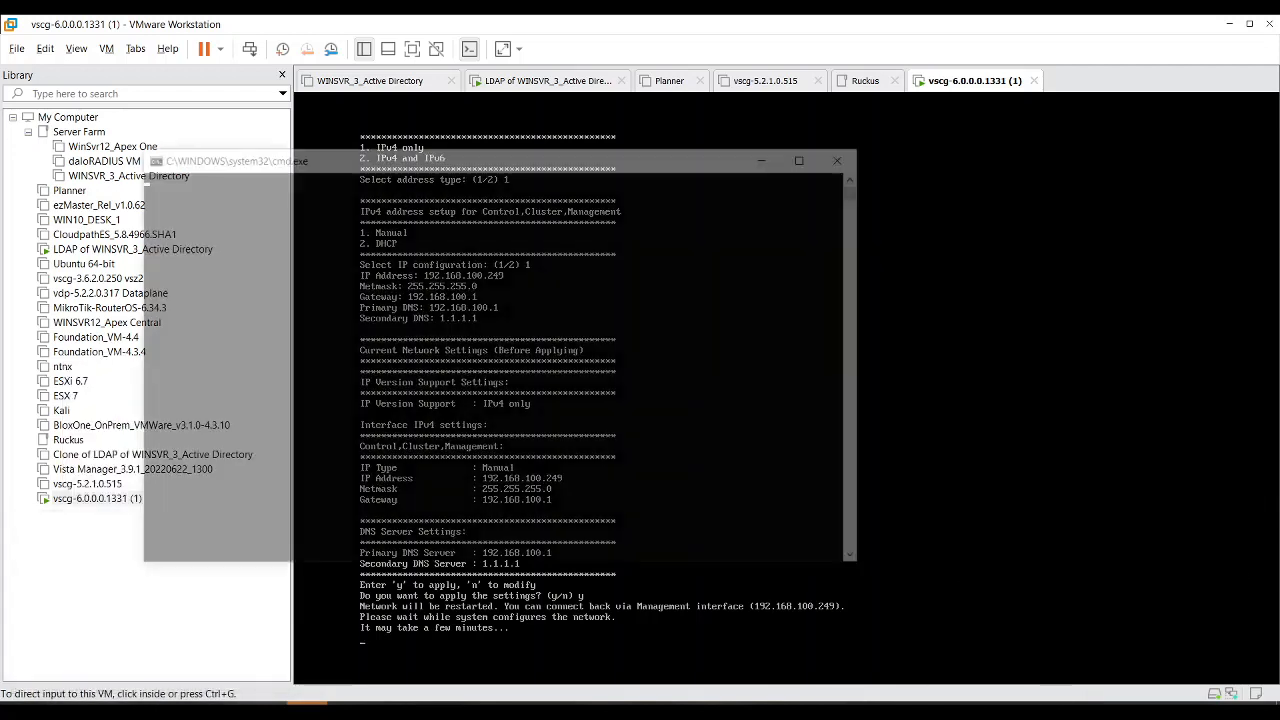
type("ping 19")
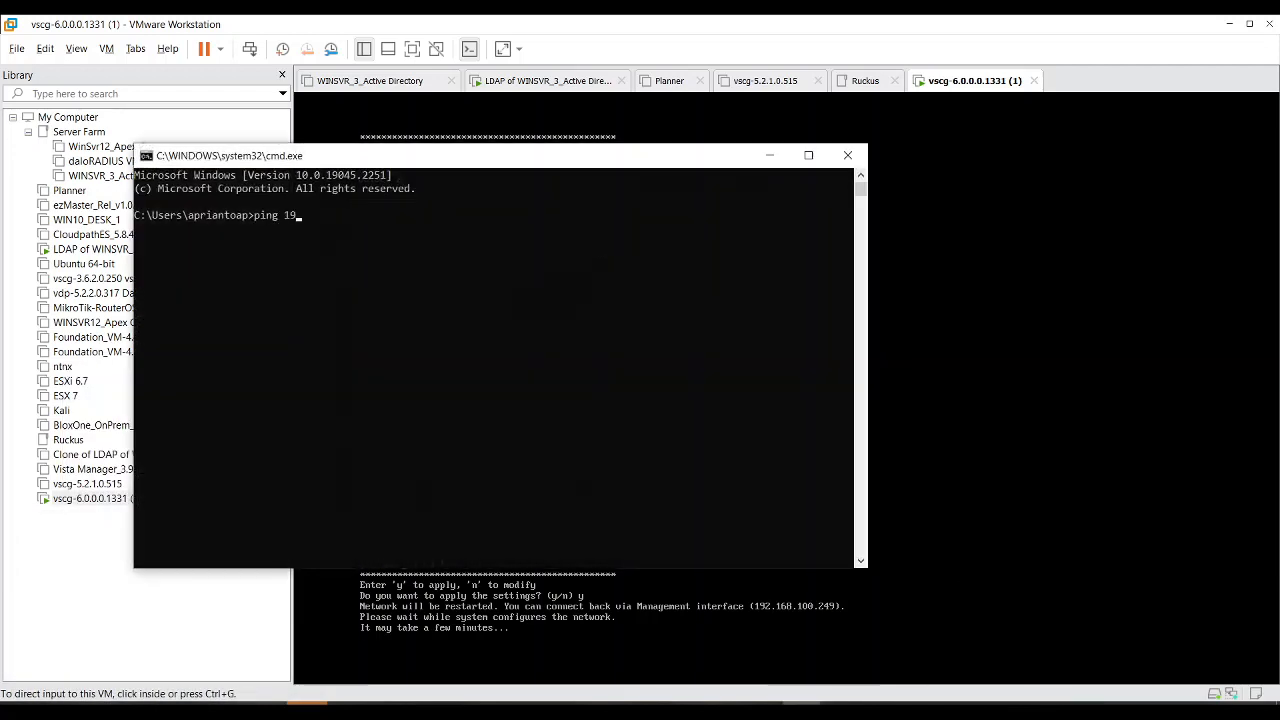
type("2.168.100.249 -t")
key("Return")
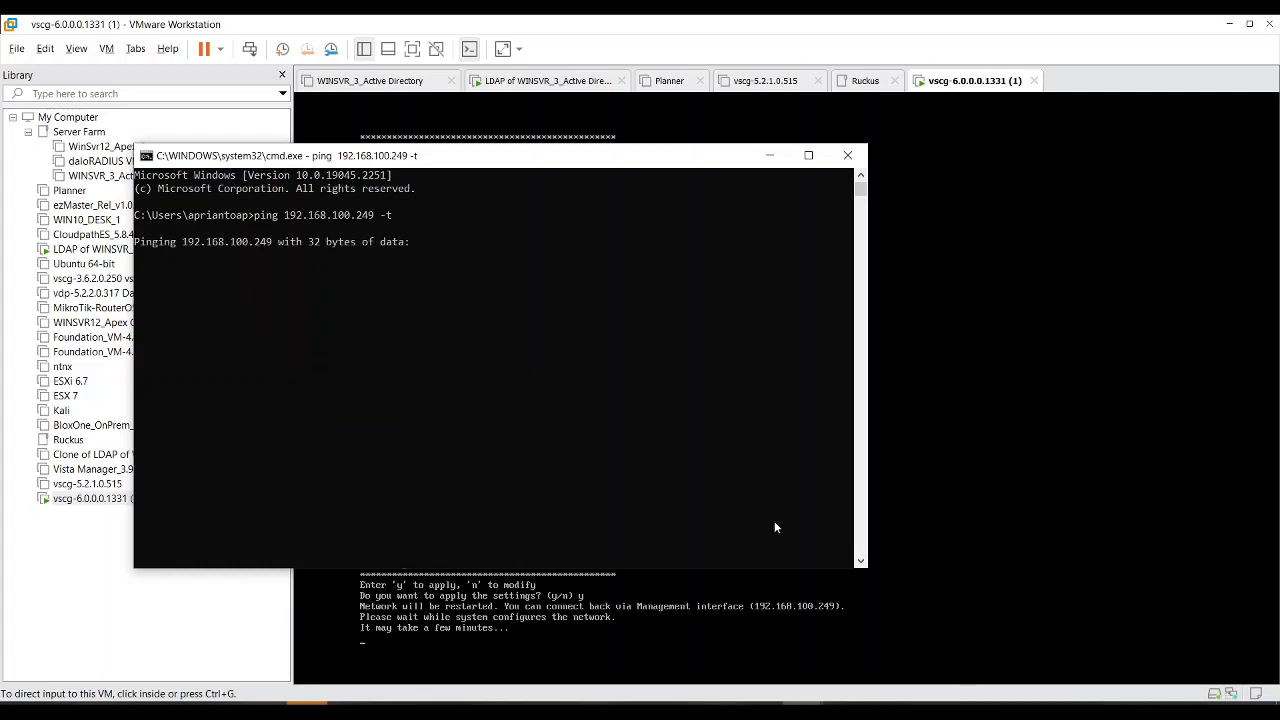
left_click_drag(425, 163, 951, 252)
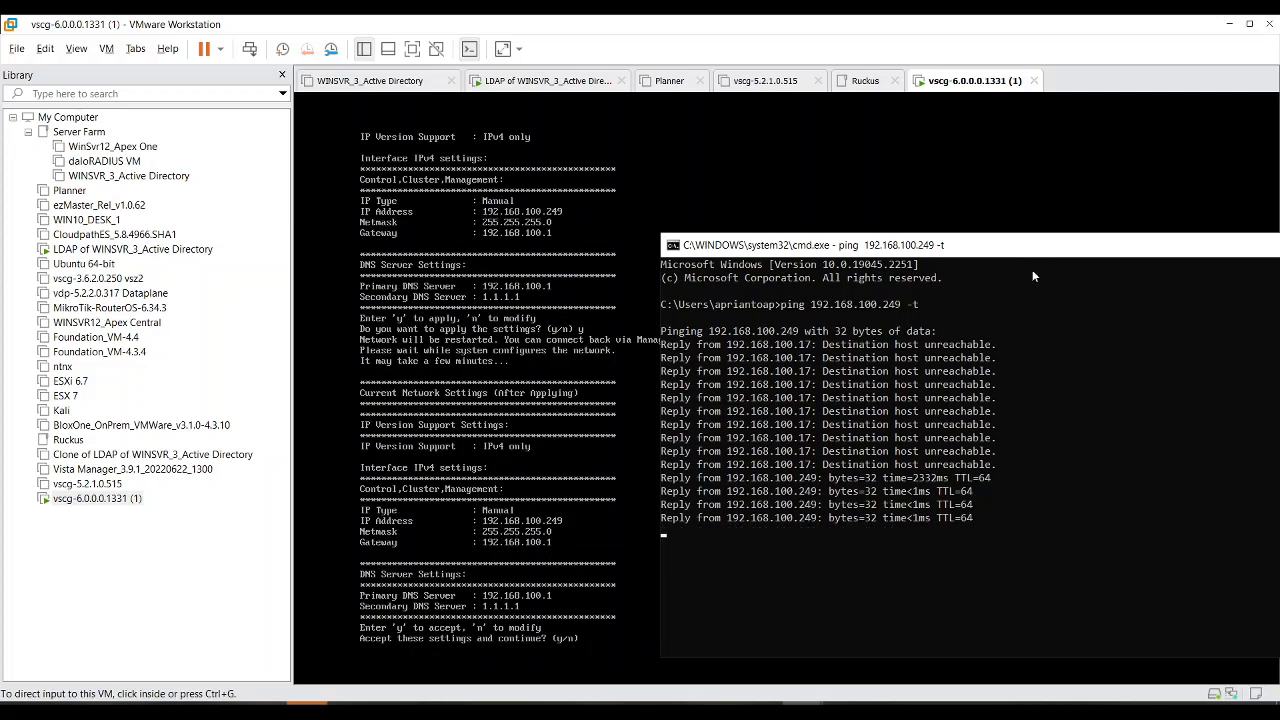
Step: Accept the applied network settings in the vSZ console and list the CLI commands
left_click(589, 462)
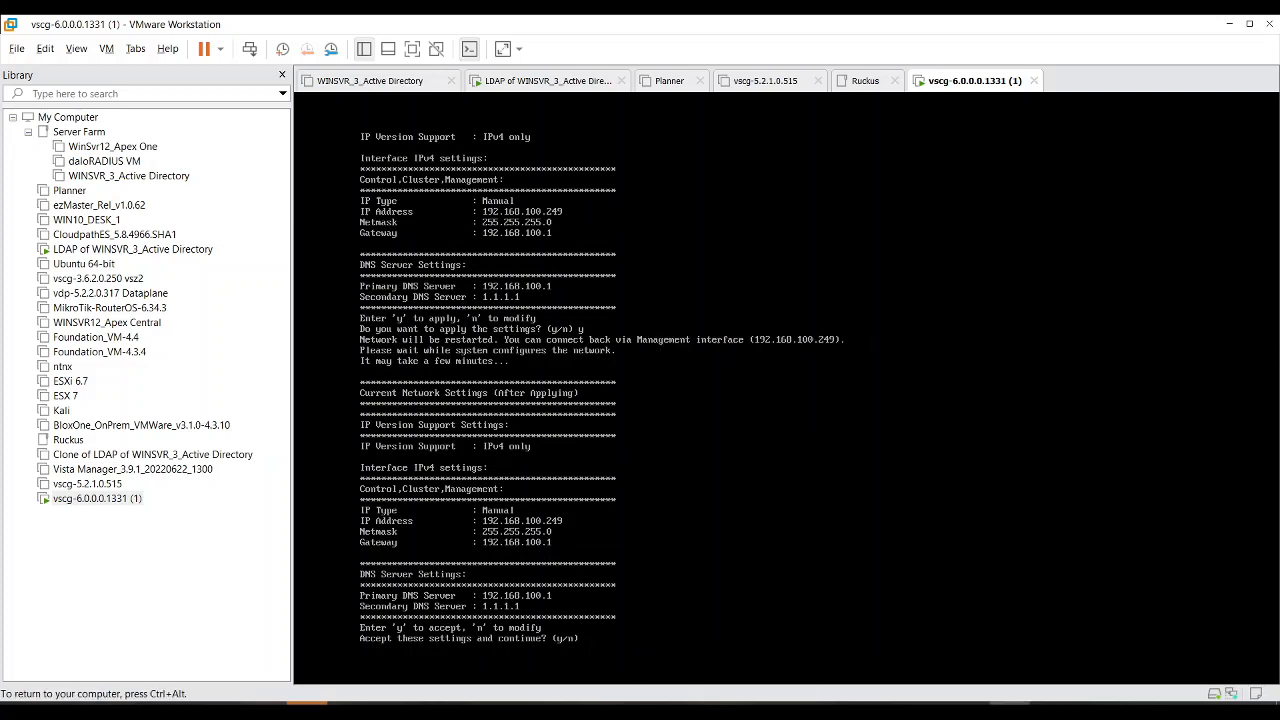
type("y")
key("Return")
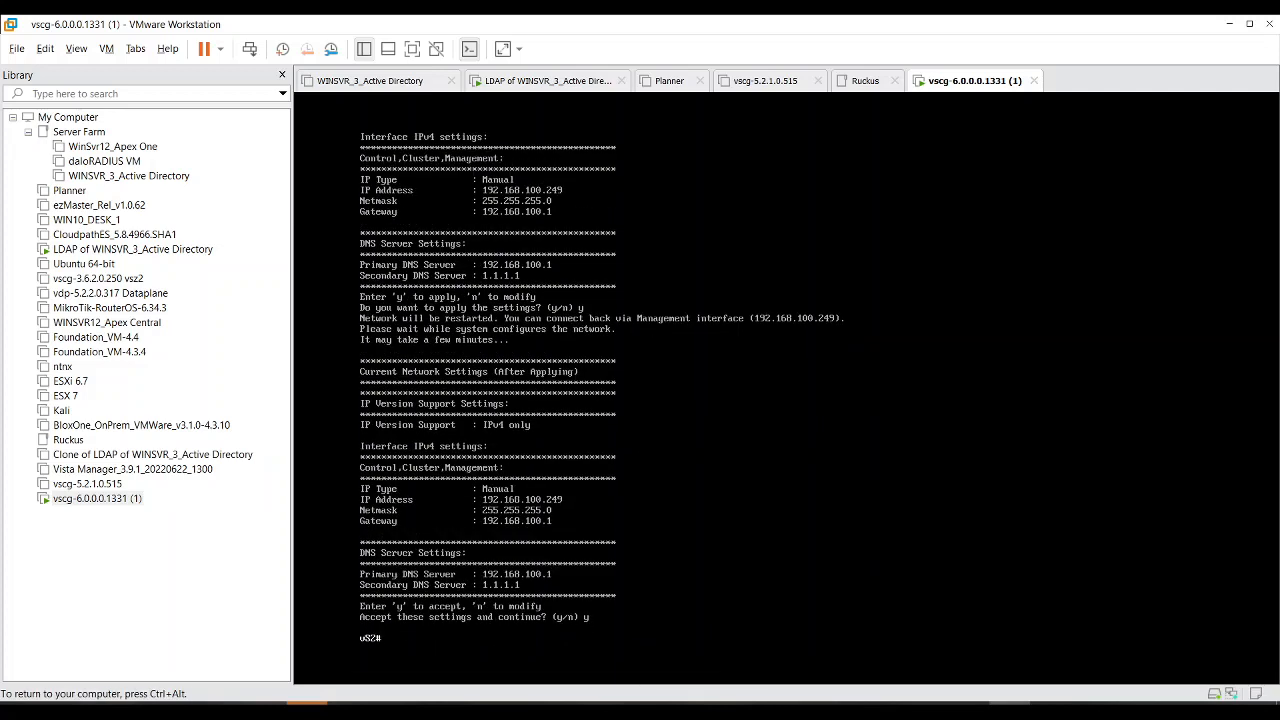
key("Tab")
Step: Check the ping replies, then bring the web browser to the front
key("ctrl+alt")
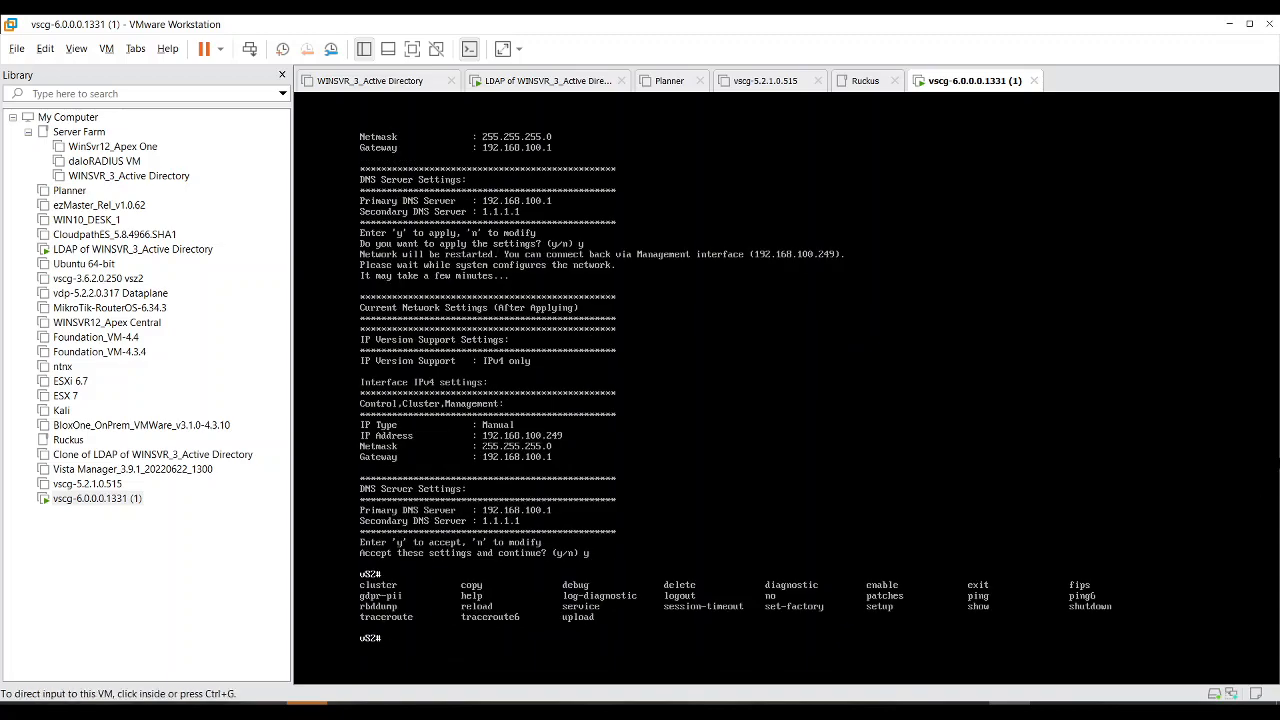
mouse_move(802, 712)
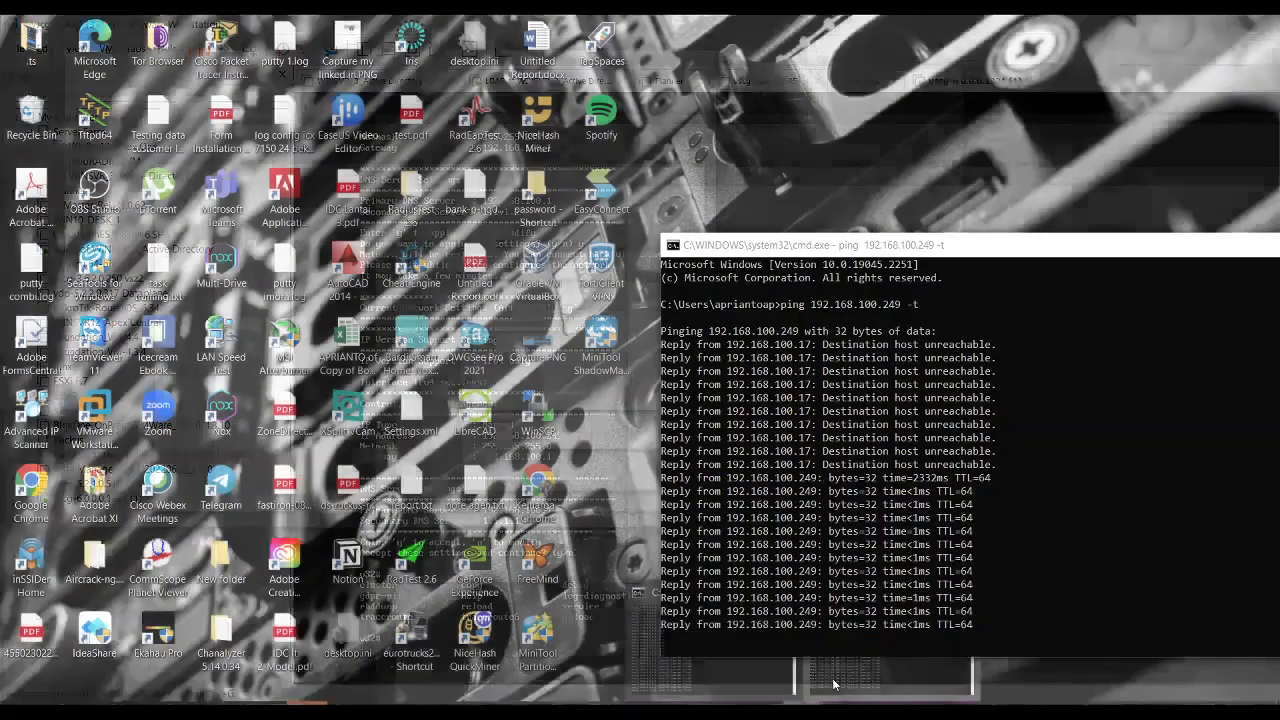
left_click(832, 686)
left_click_drag(804, 332, 842, 298)
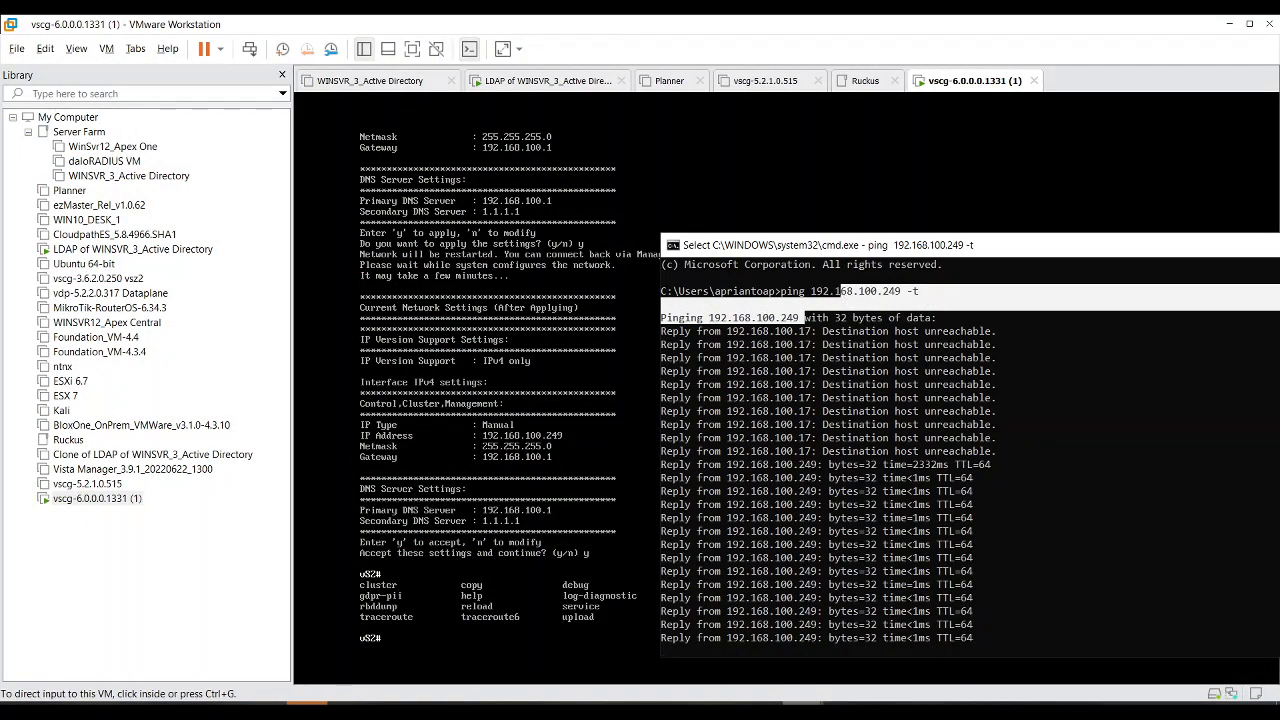
left_click(225, 703)
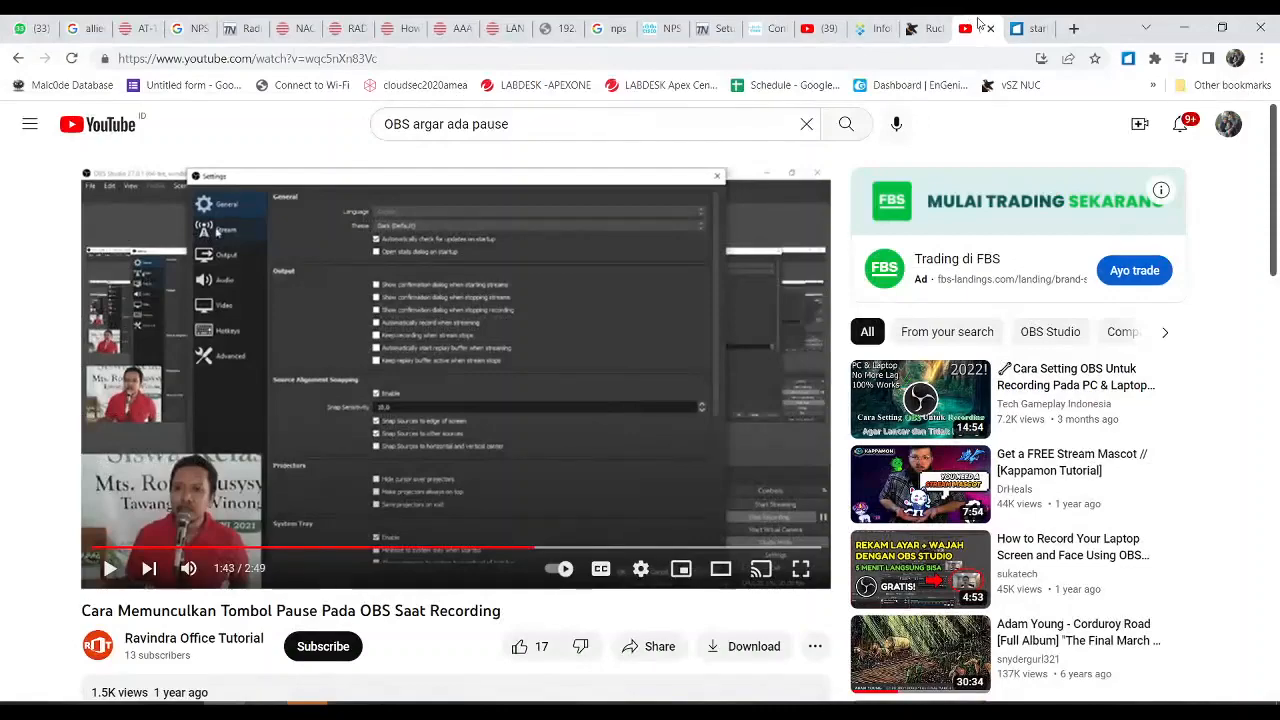
Step: Load 192.168.100.249:8443 in the start.me tab and reload it, showing the 400 Bad Request error
left_click(1030, 29)
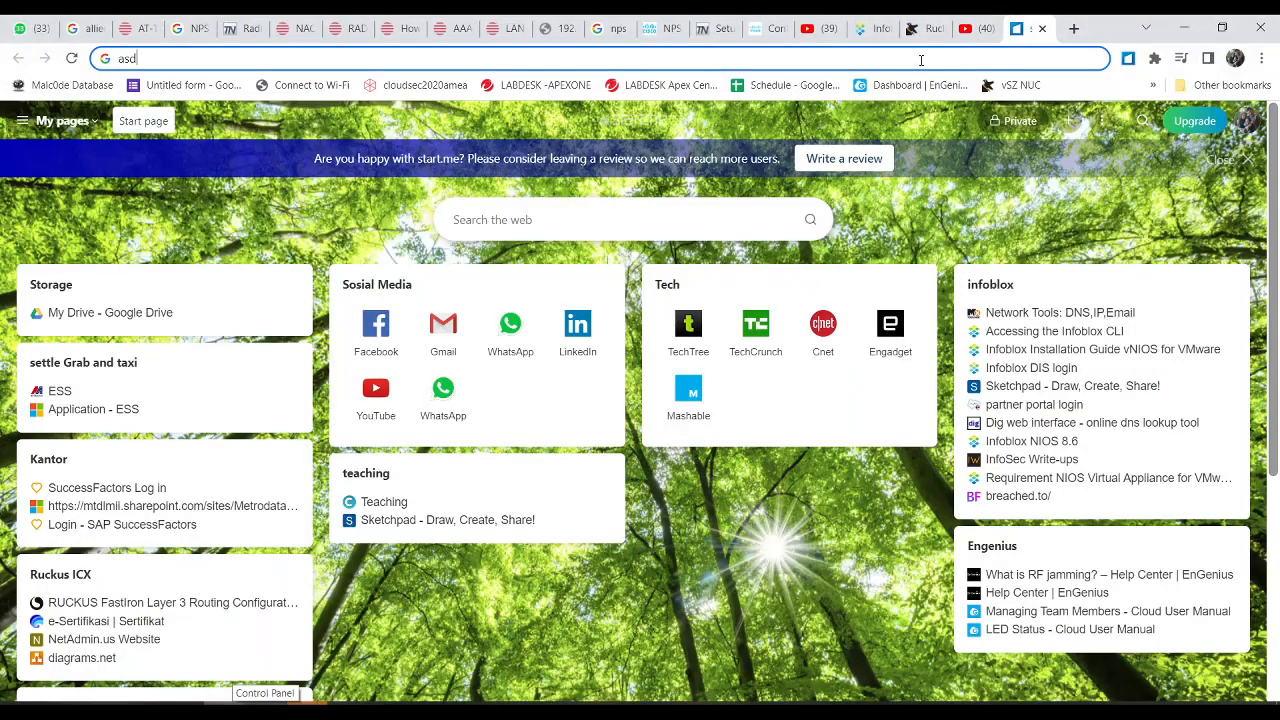
key("BackSpace")
key("BackSpace")
key("BackSpace")
type("19")
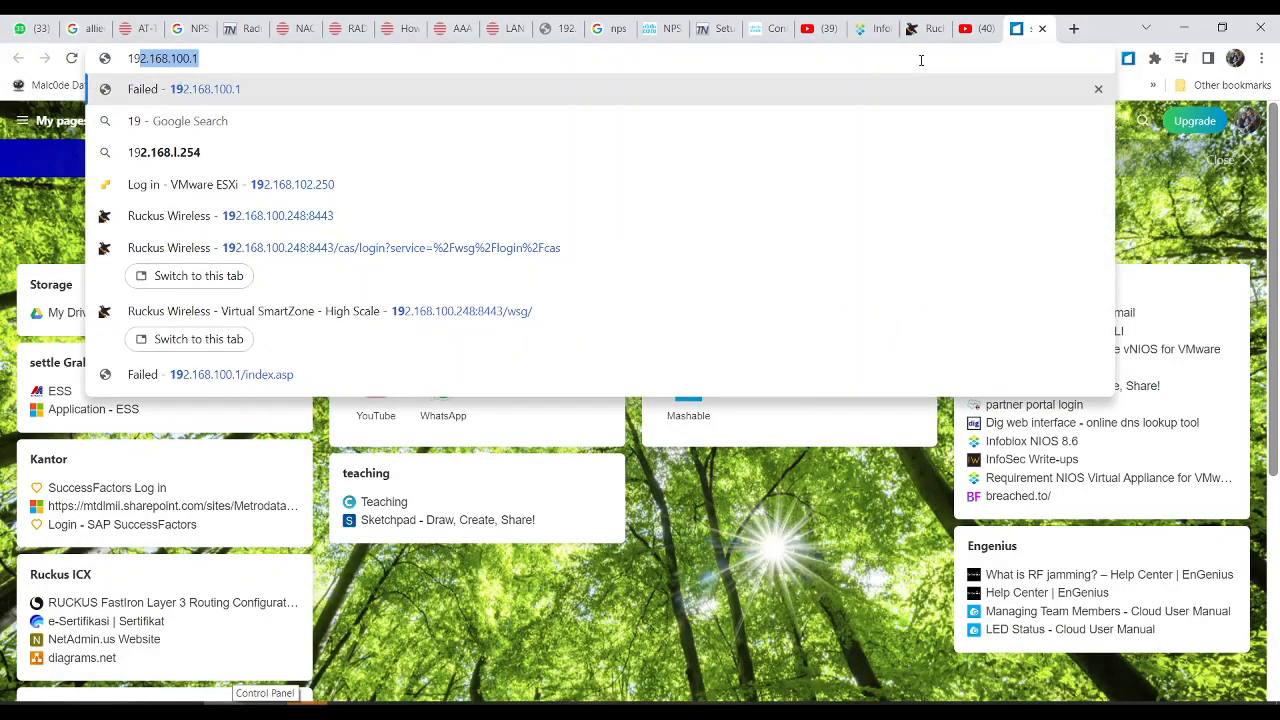
type("2.168.100.")
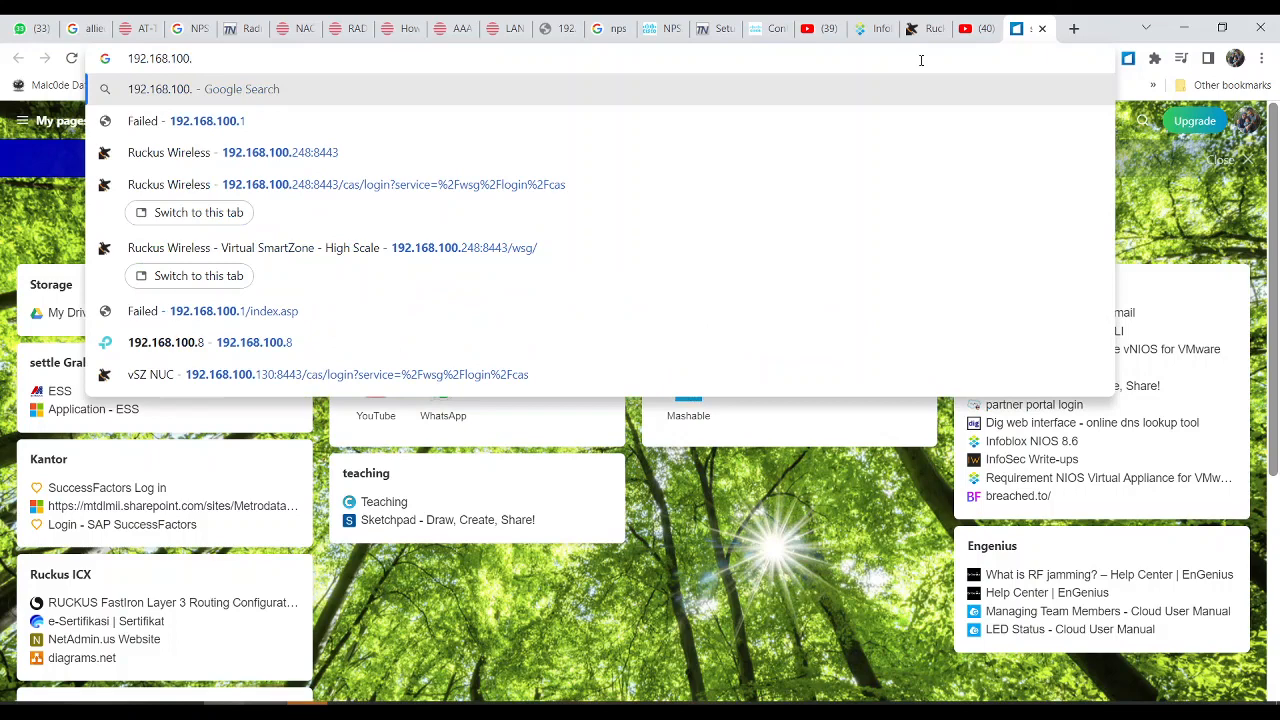
type("249")
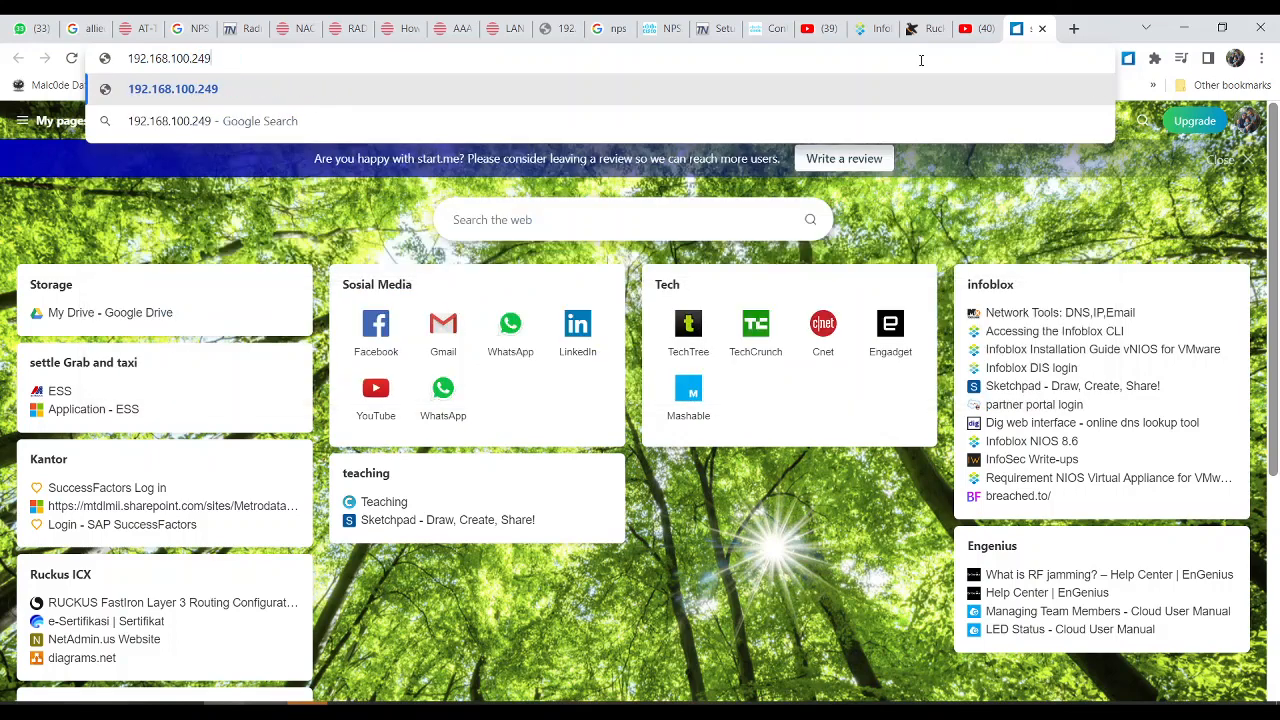
type(":8443")
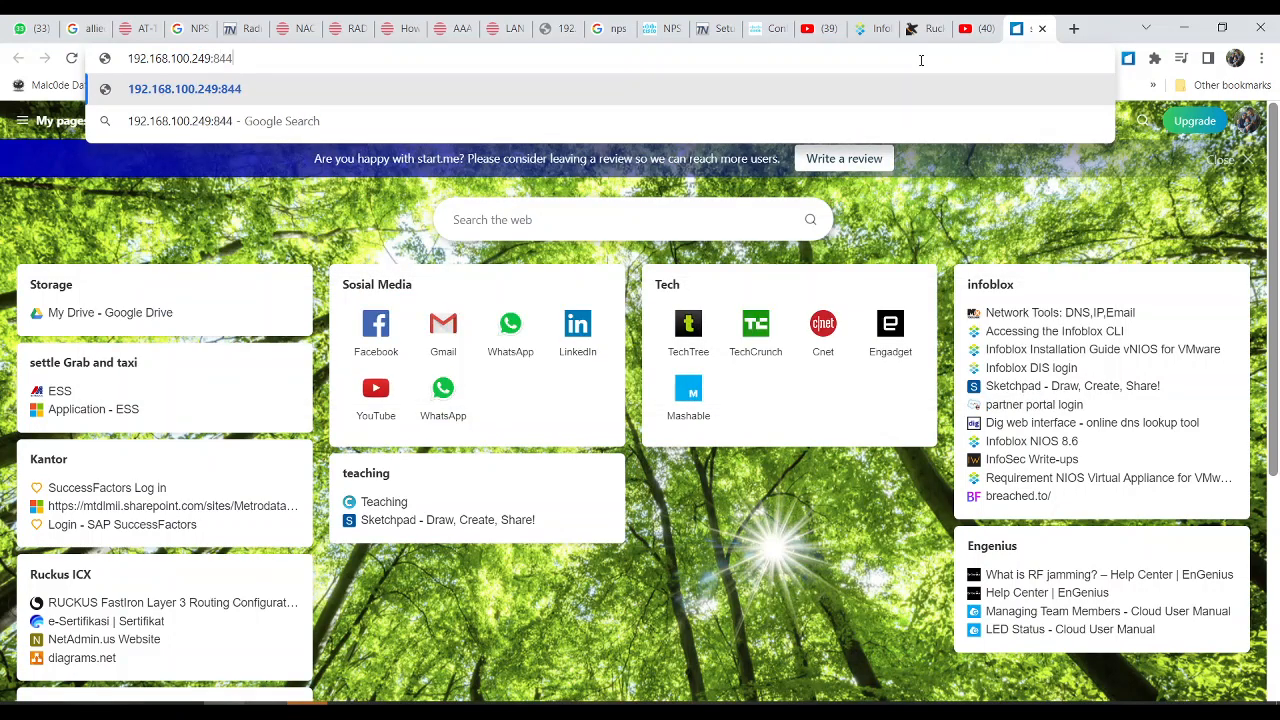
key("Return")
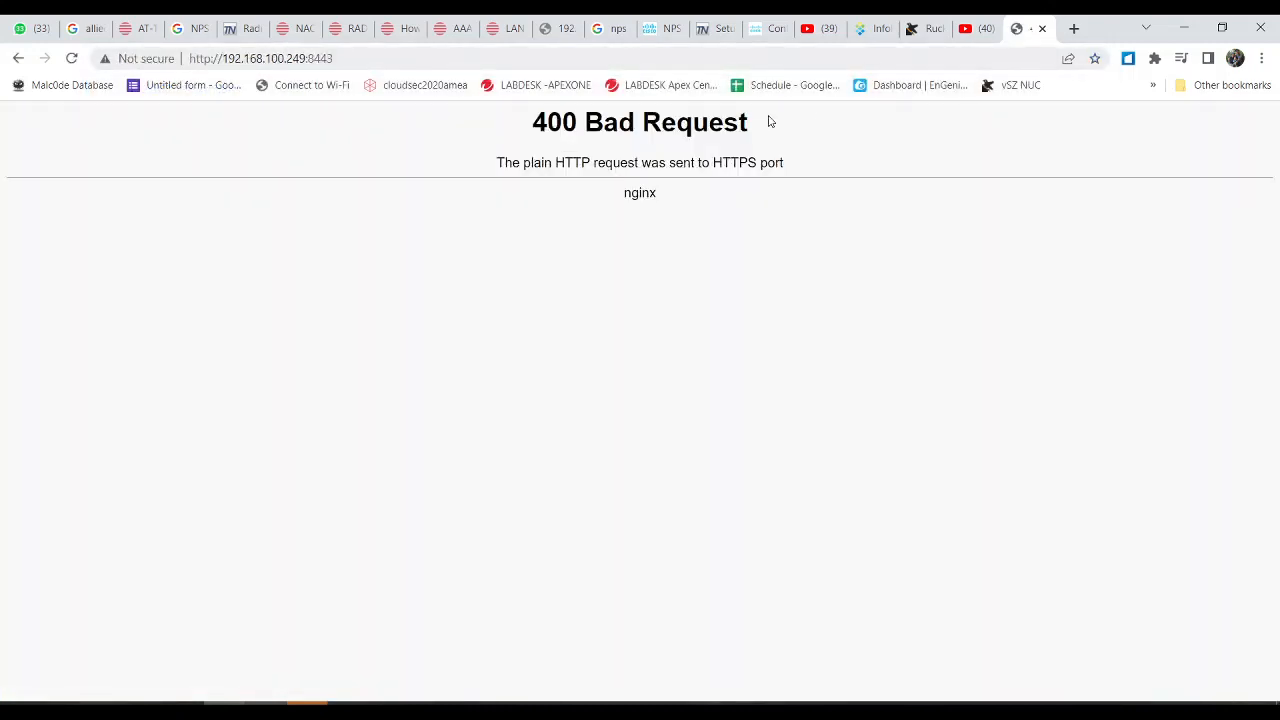
left_click(603, 58)
key("Return")
left_click_drag(538, 125, 708, 144)
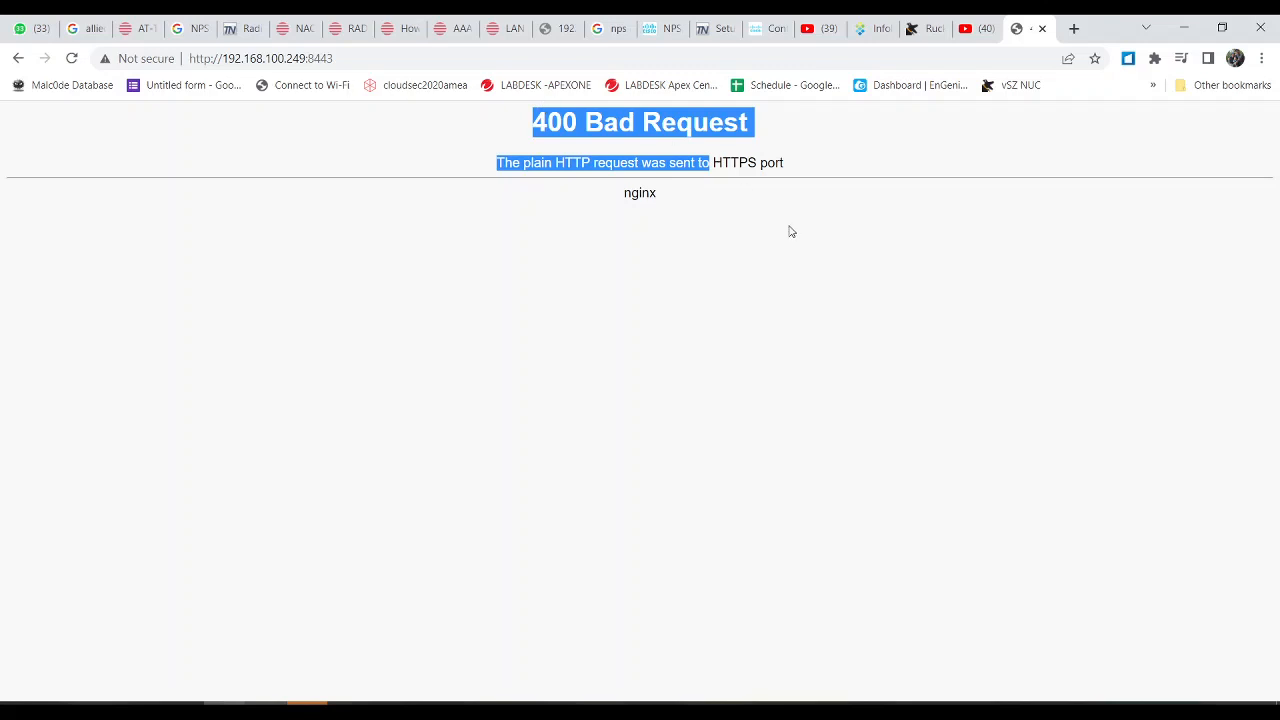
Step: Glance at the vSZ console, then reload the 192.168.100.249:8443 error page
key("alt+Tab")
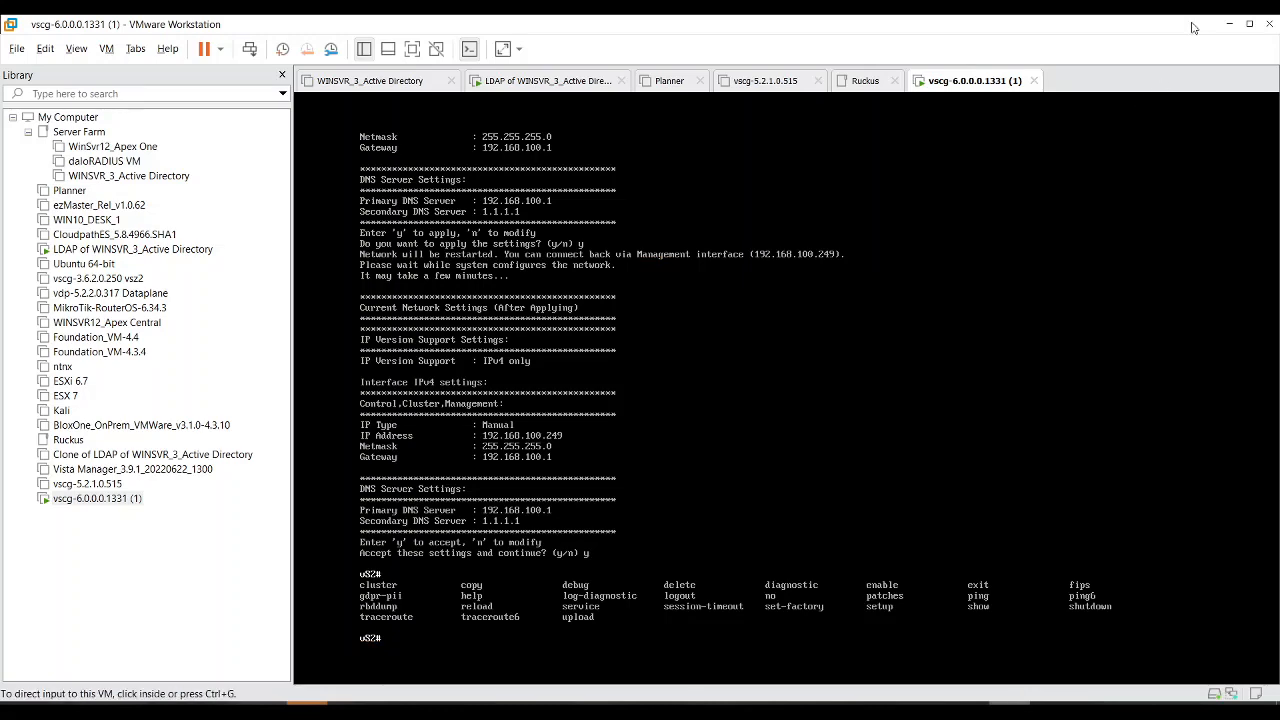
left_click(1229, 23)
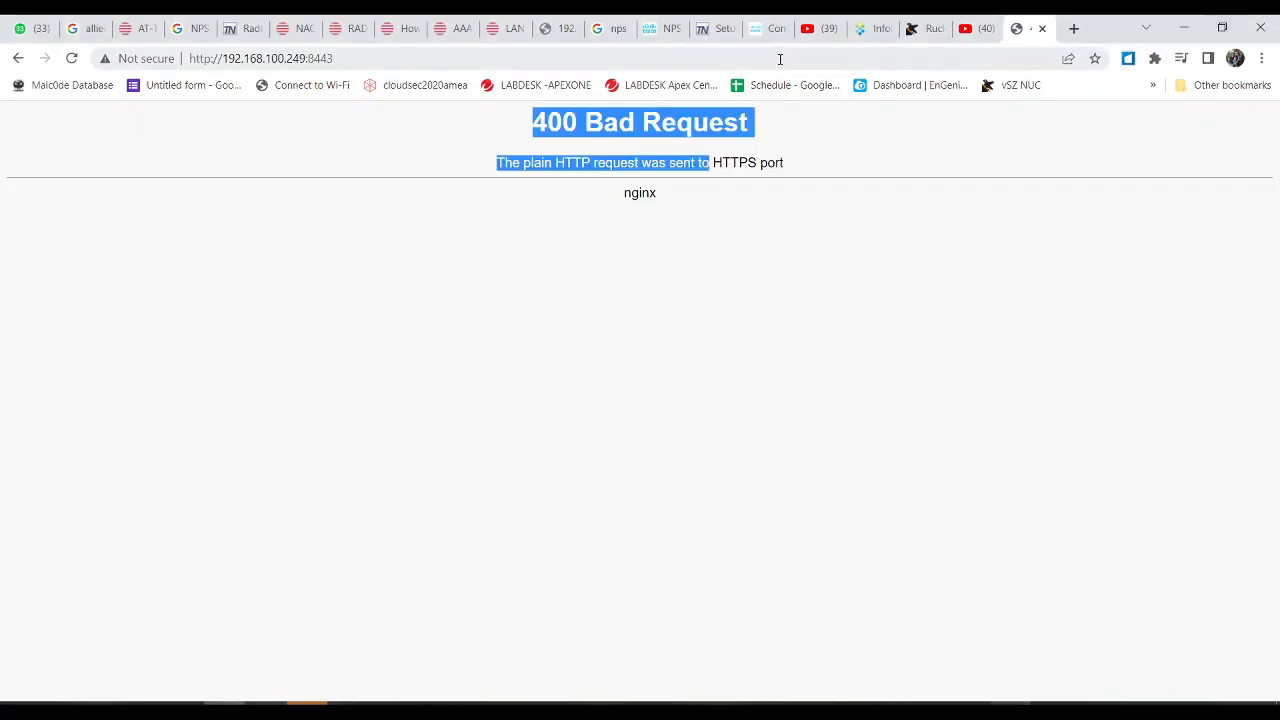
left_click(780, 59)
key("Return")
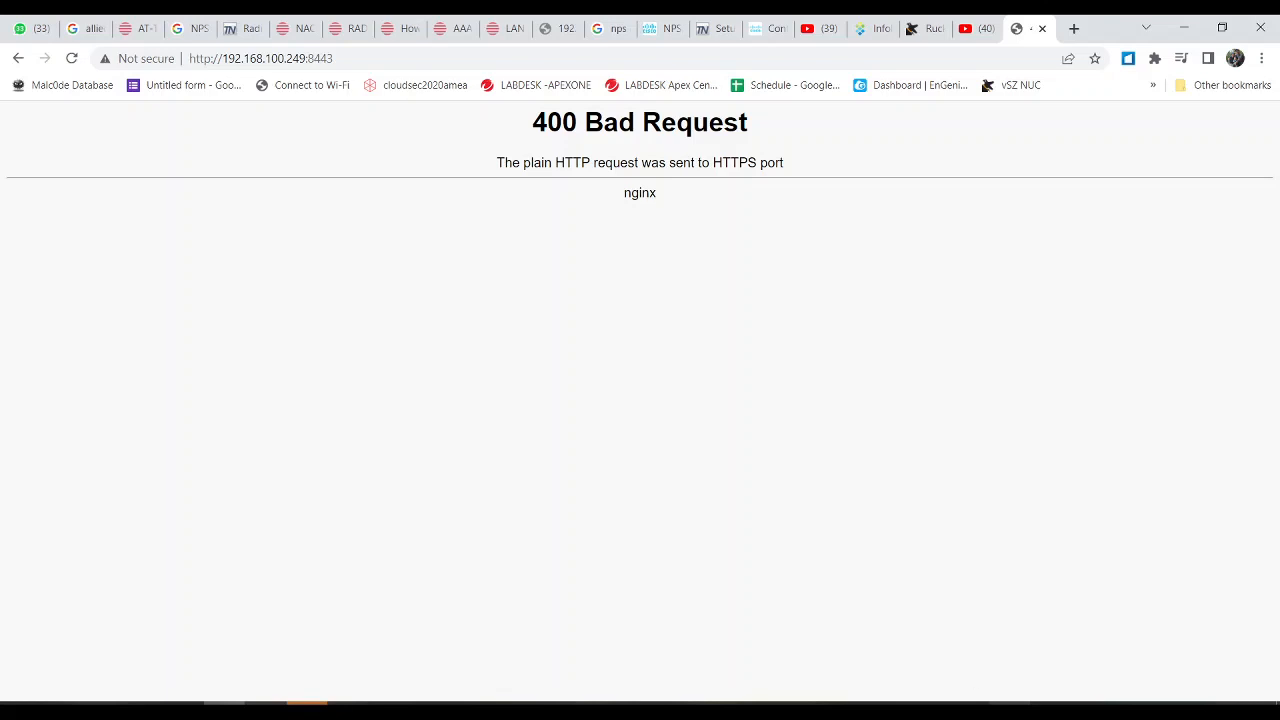
Step: Pause the screen recording in the recorder
mouse_move(843, 705)
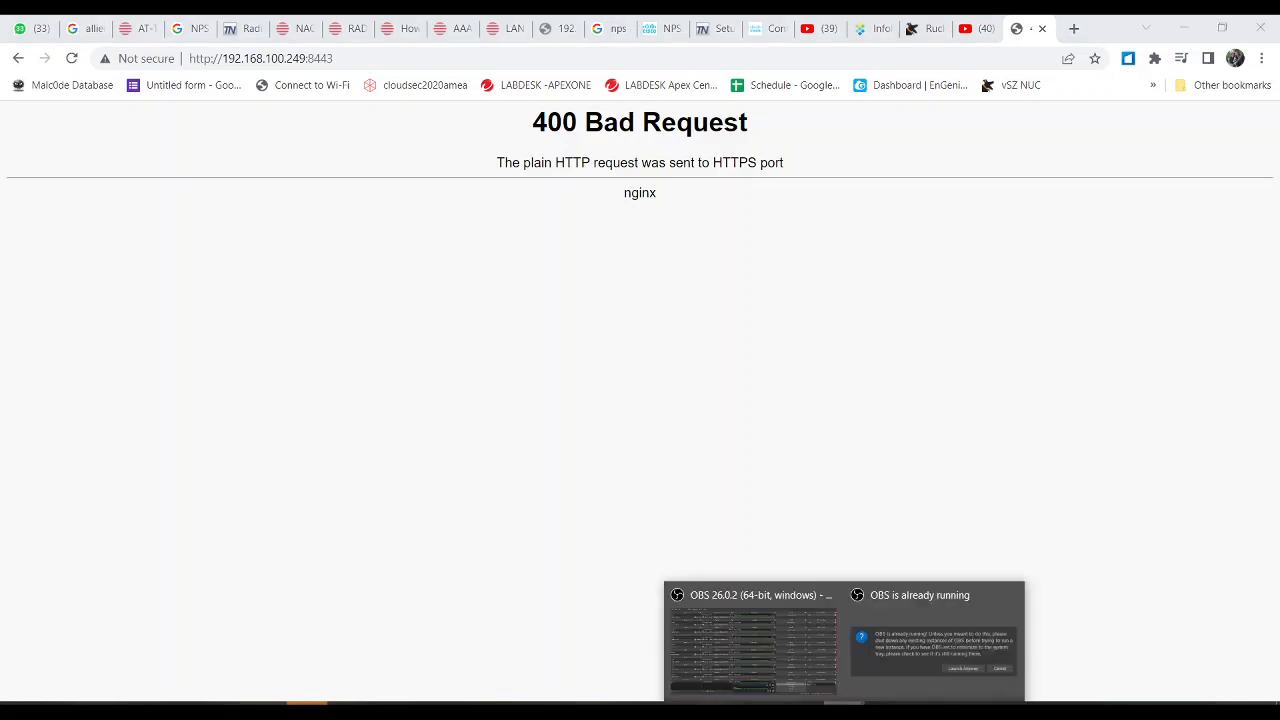
left_click(832, 678)
left_click(1036, 622)
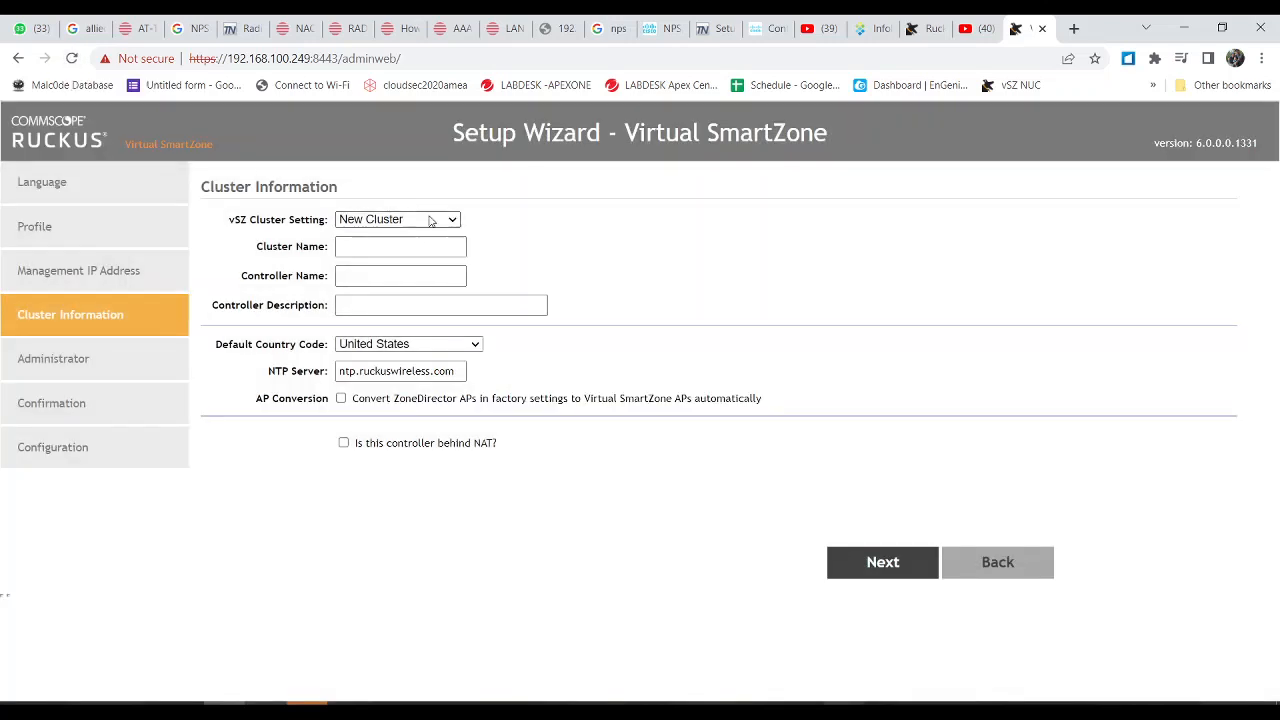
Step: Choose Join Existing Cluster for the vSZ Cluster Setting, then reopen the setting list
left_click(430, 221)
left_click(425, 247)
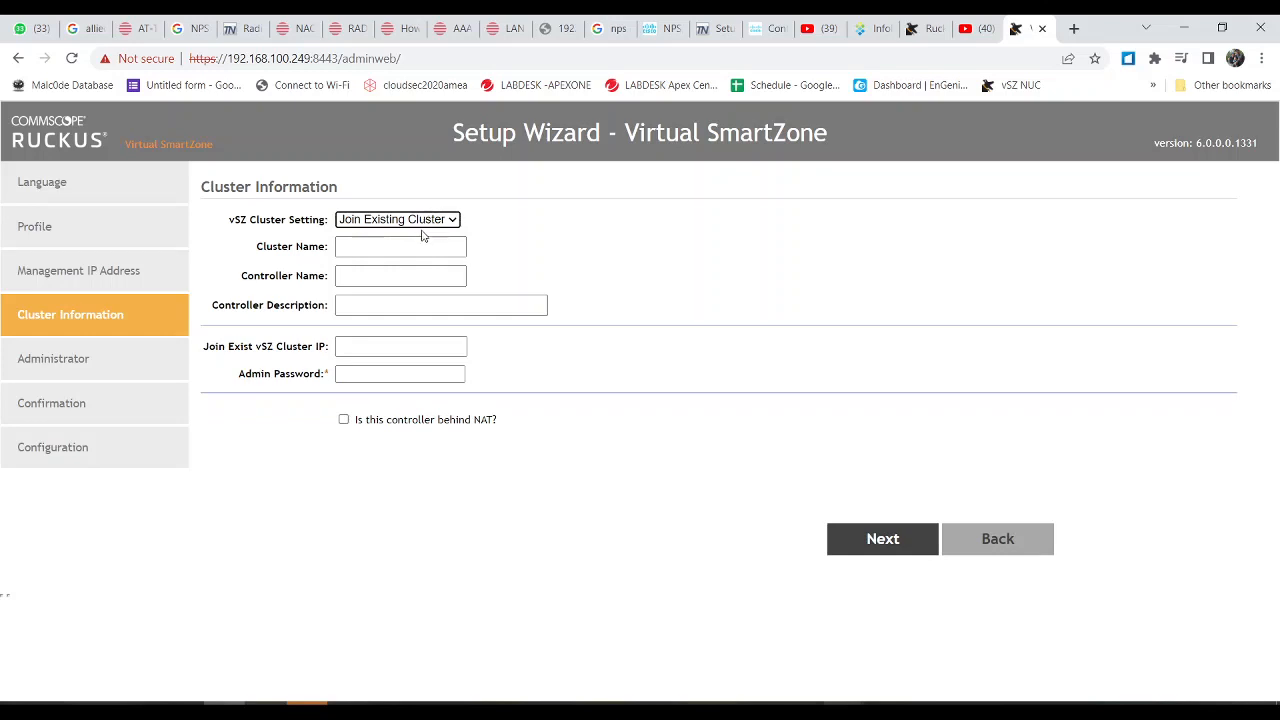
left_click(422, 220)
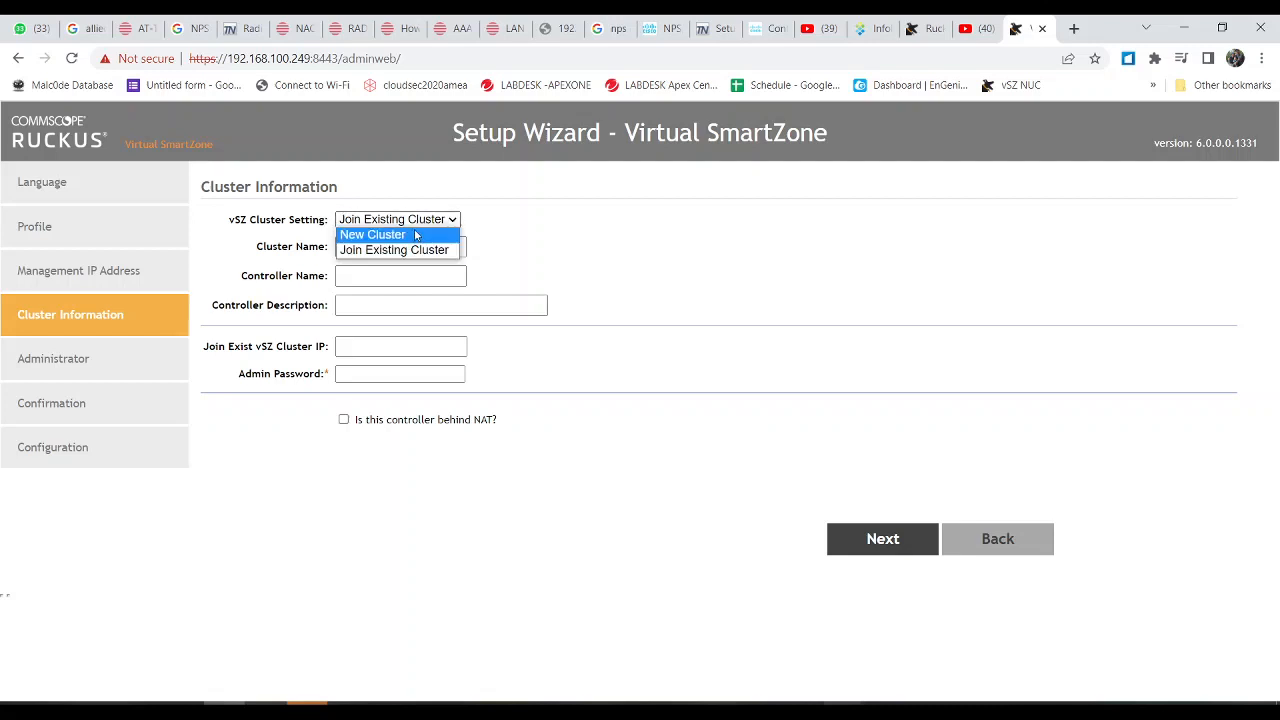
Step: Switch back to New Cluster, named 'cluster test' with controller 'cluster test controller'
left_click(416, 235)
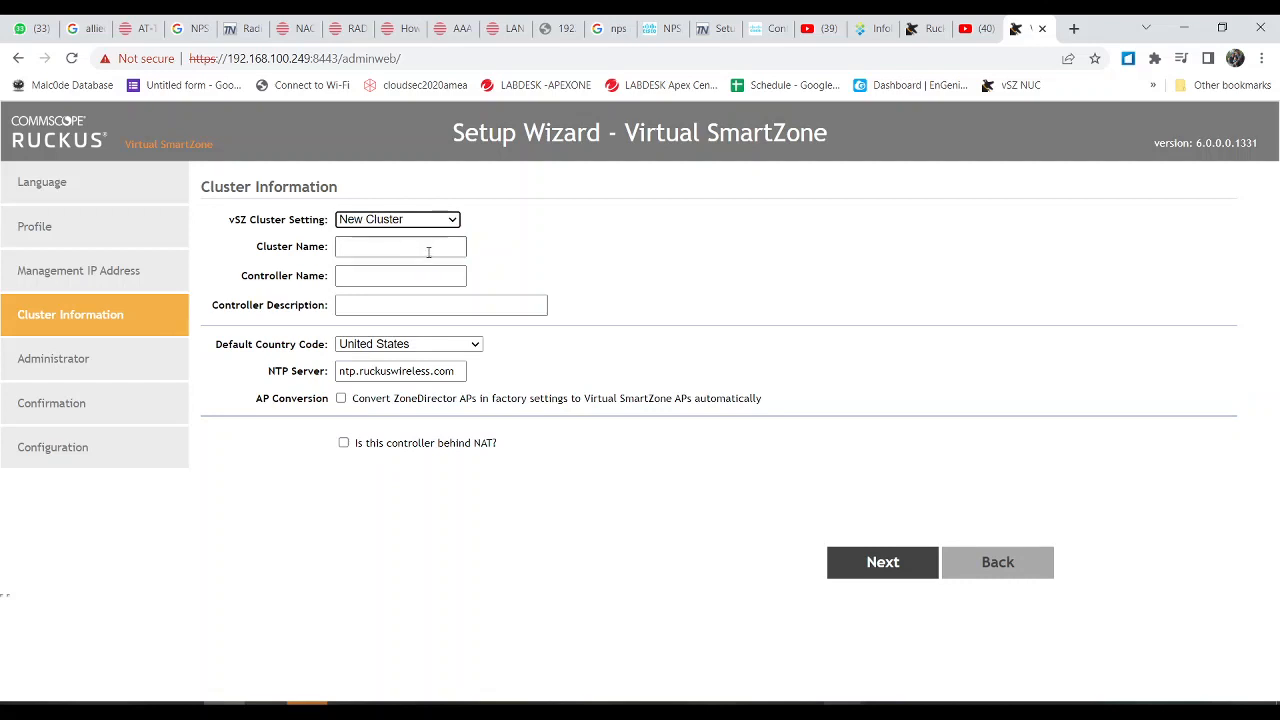
left_click(429, 251)
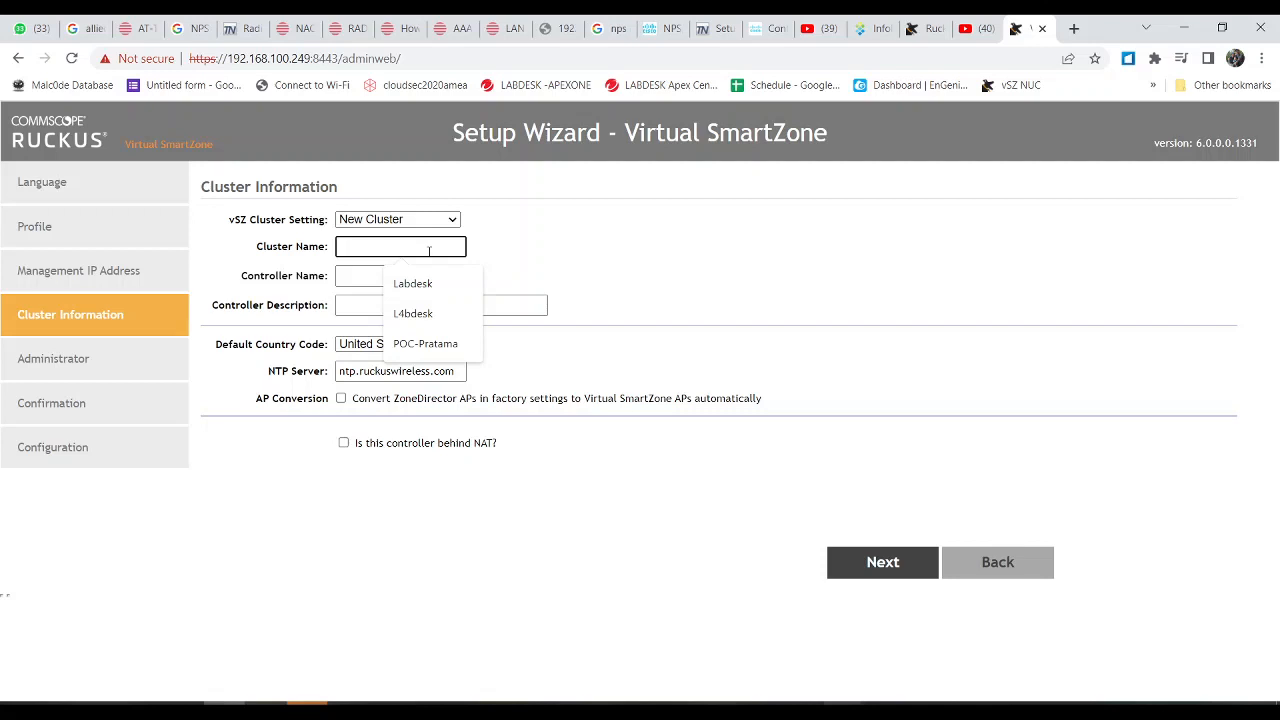
type("clus")
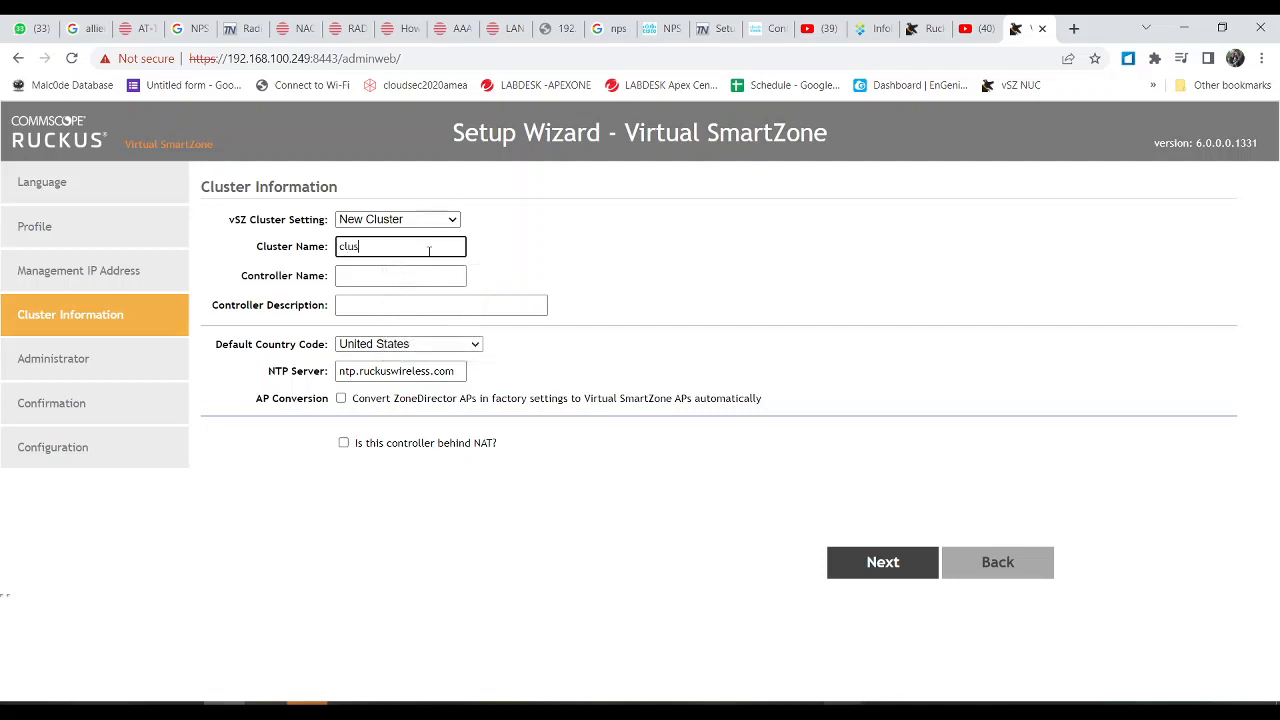
type("ter test")
key("Tab")
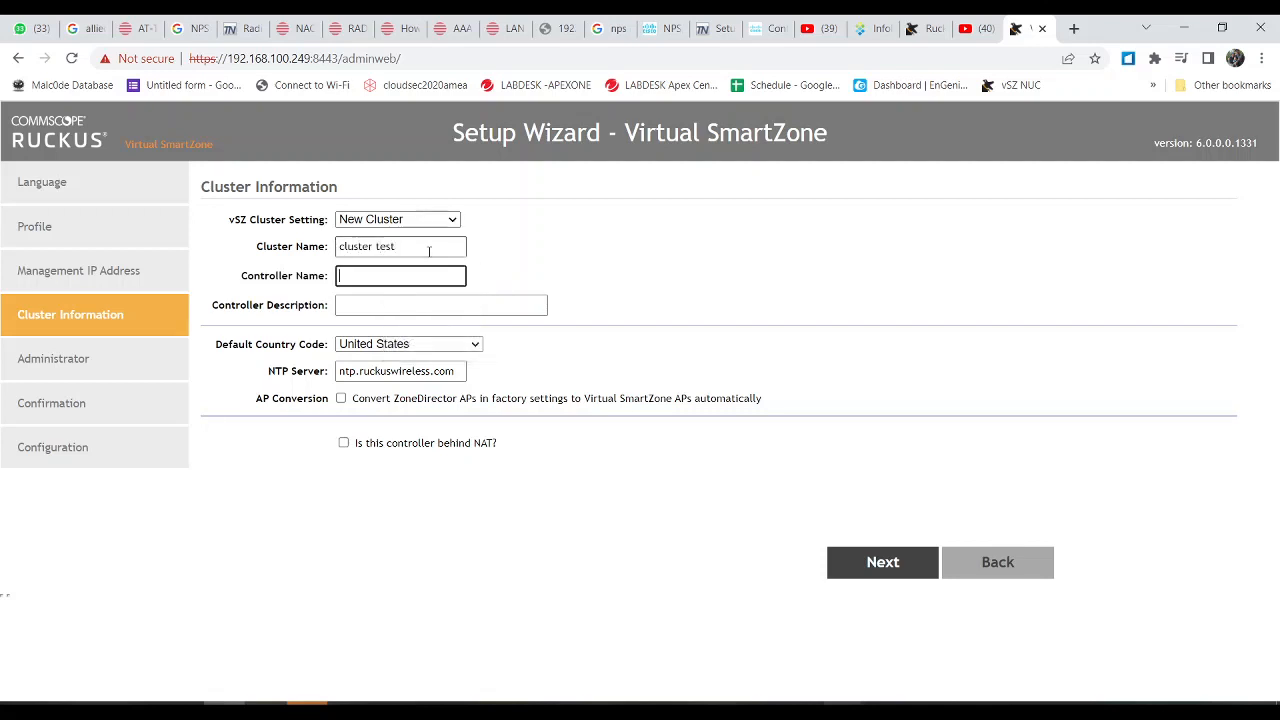
type("cluster test controller")
Step: Set the Default Country Code to Singapore
left_click(388, 344)
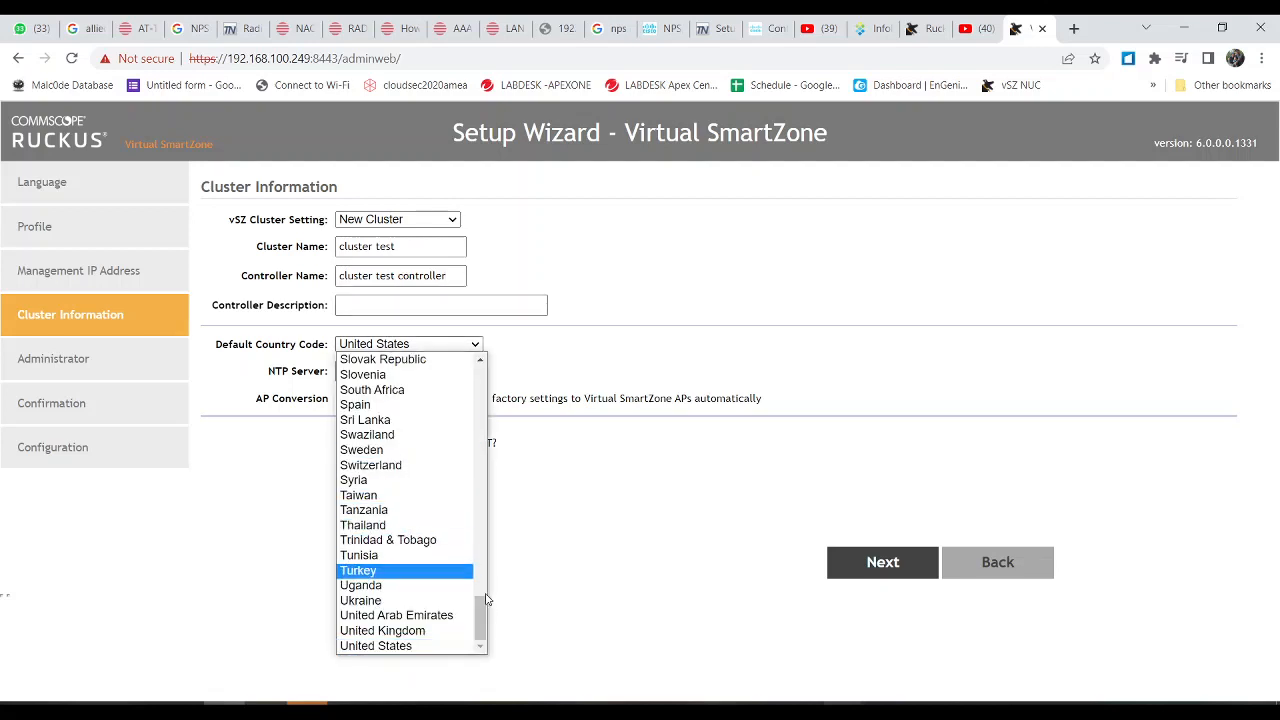
left_click_drag(478, 628, 458, 493)
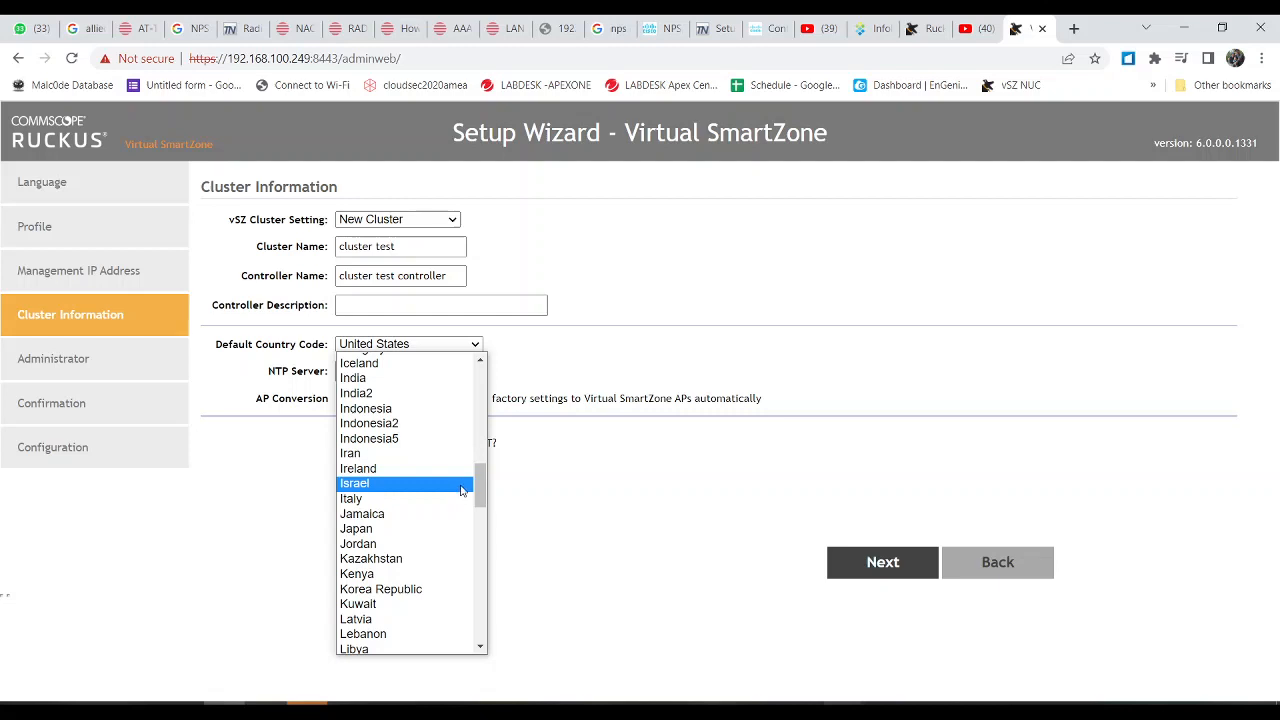
scroll(477, 484, "up", 1)
left_click_drag(475, 484, 445, 595)
left_click(445, 597)
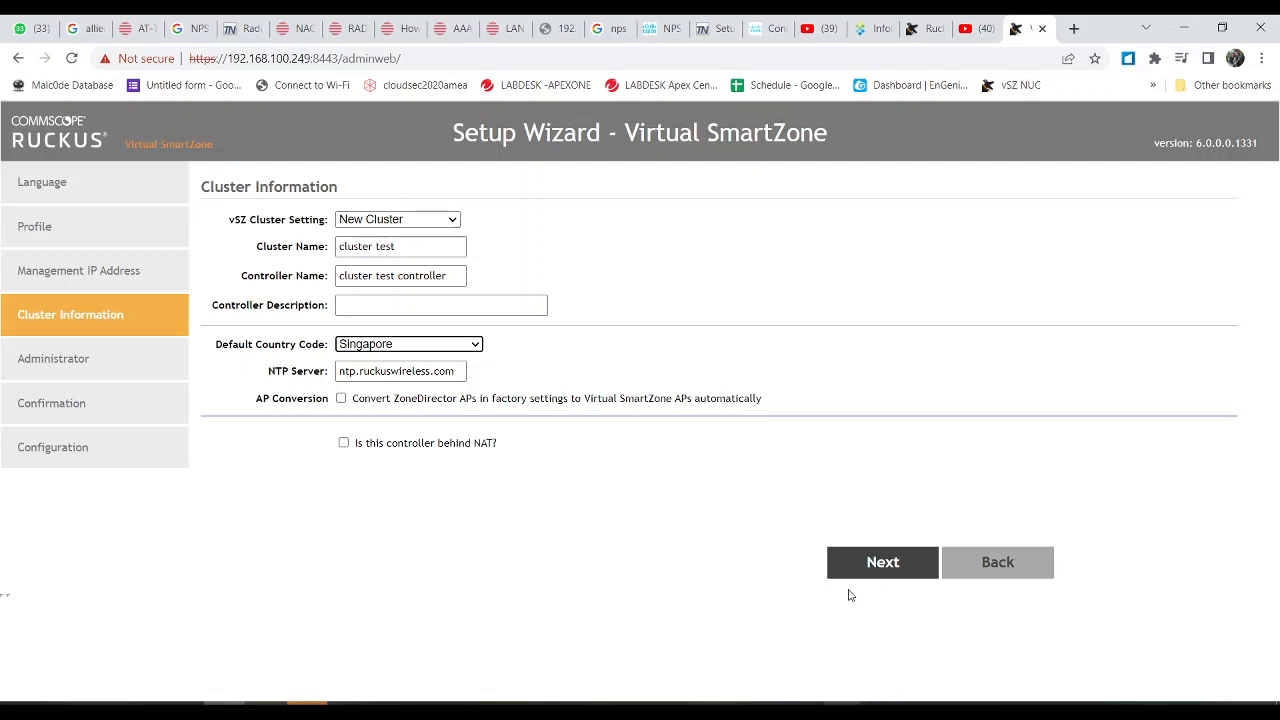
Step: Strip the spaces to make clustertest and clustertestcontroller, then submit the cluster information
left_click(900, 567)
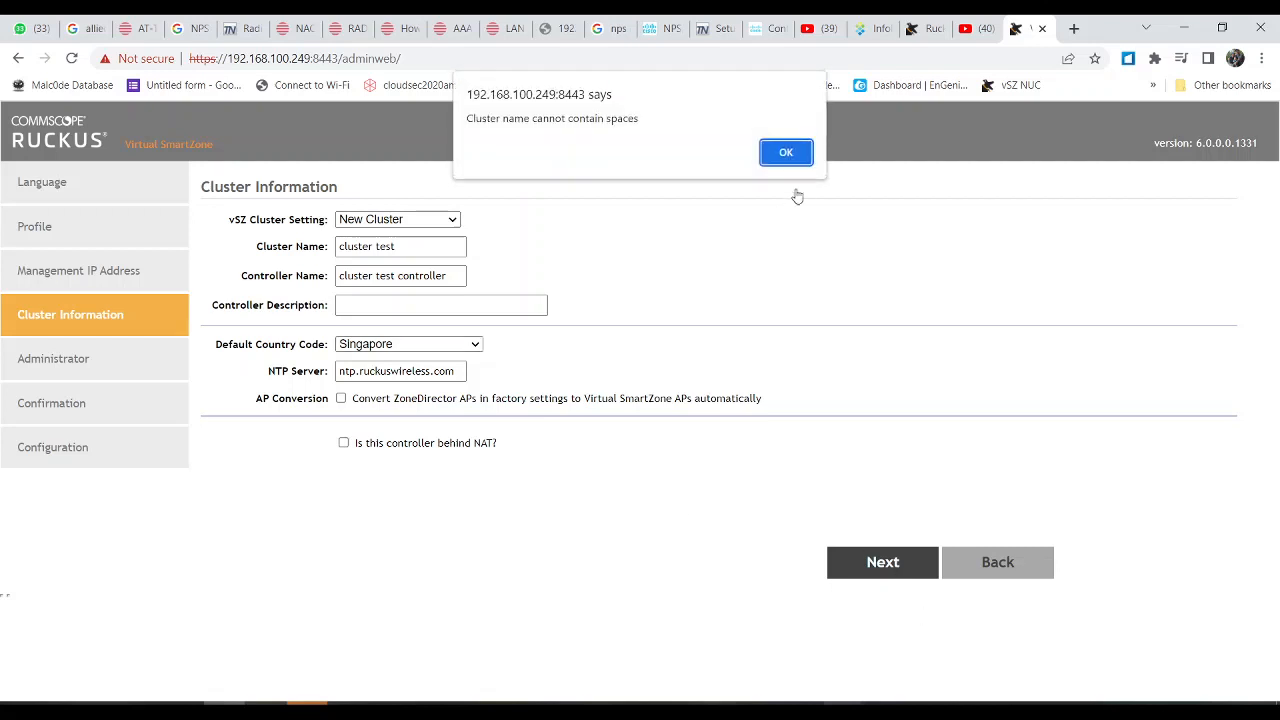
left_click(786, 155)
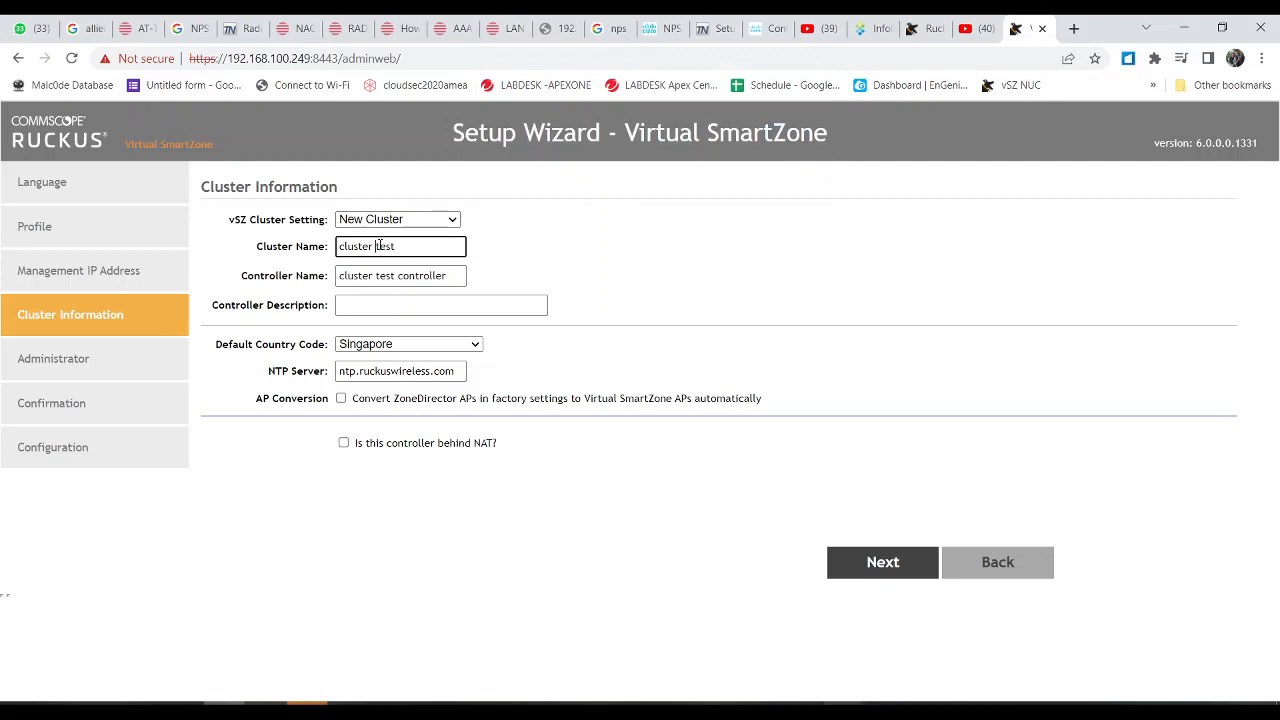
key("BackSpace")
left_click(866, 571)
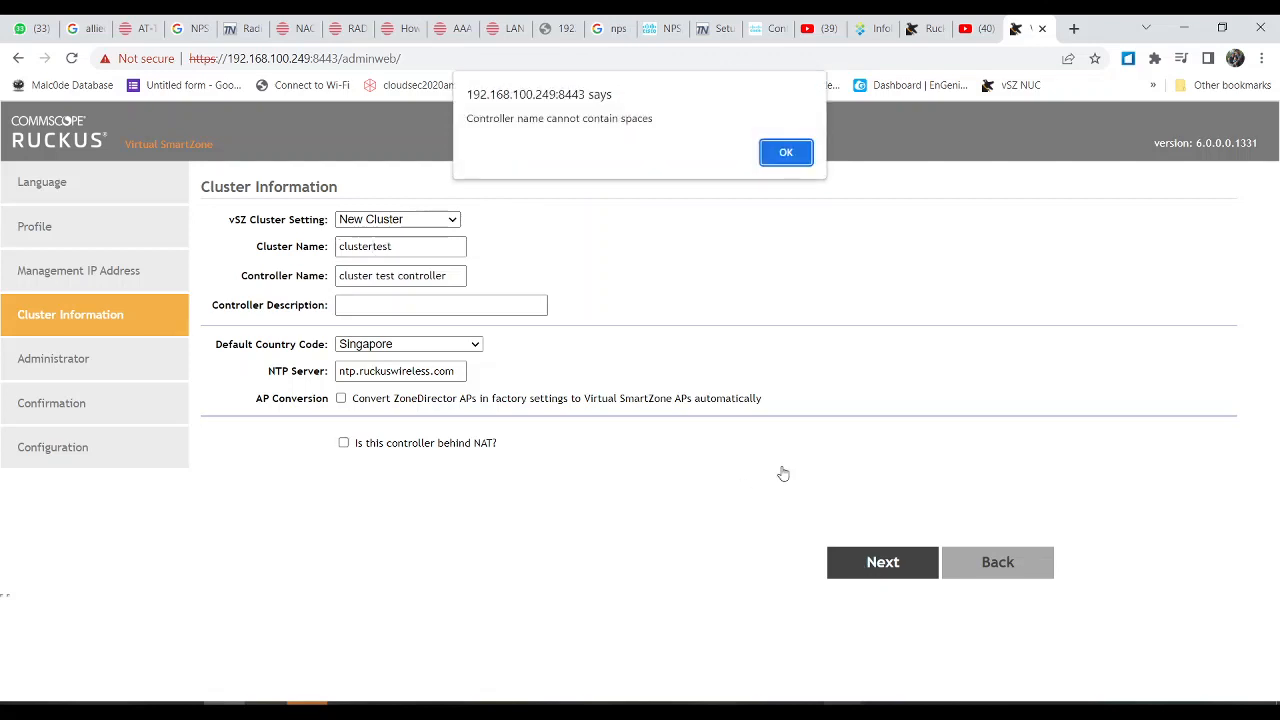
left_click(785, 151)
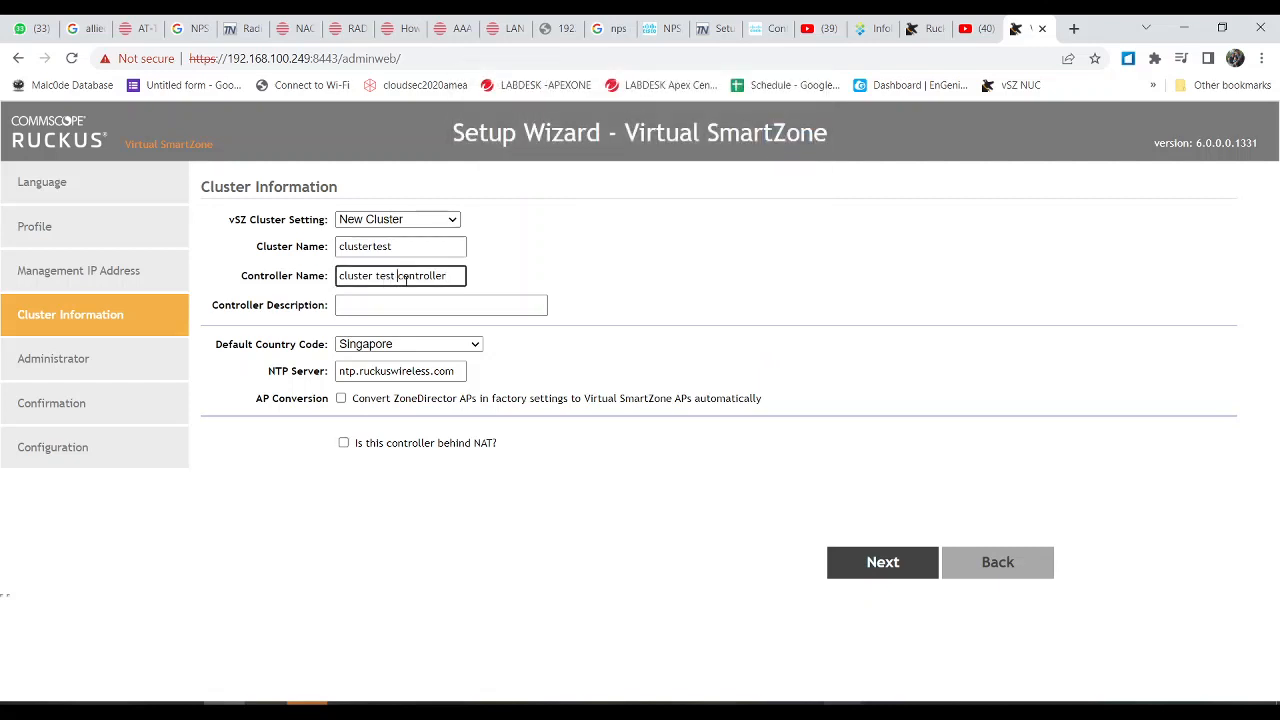
key("BackSpace")
left_click(884, 574)
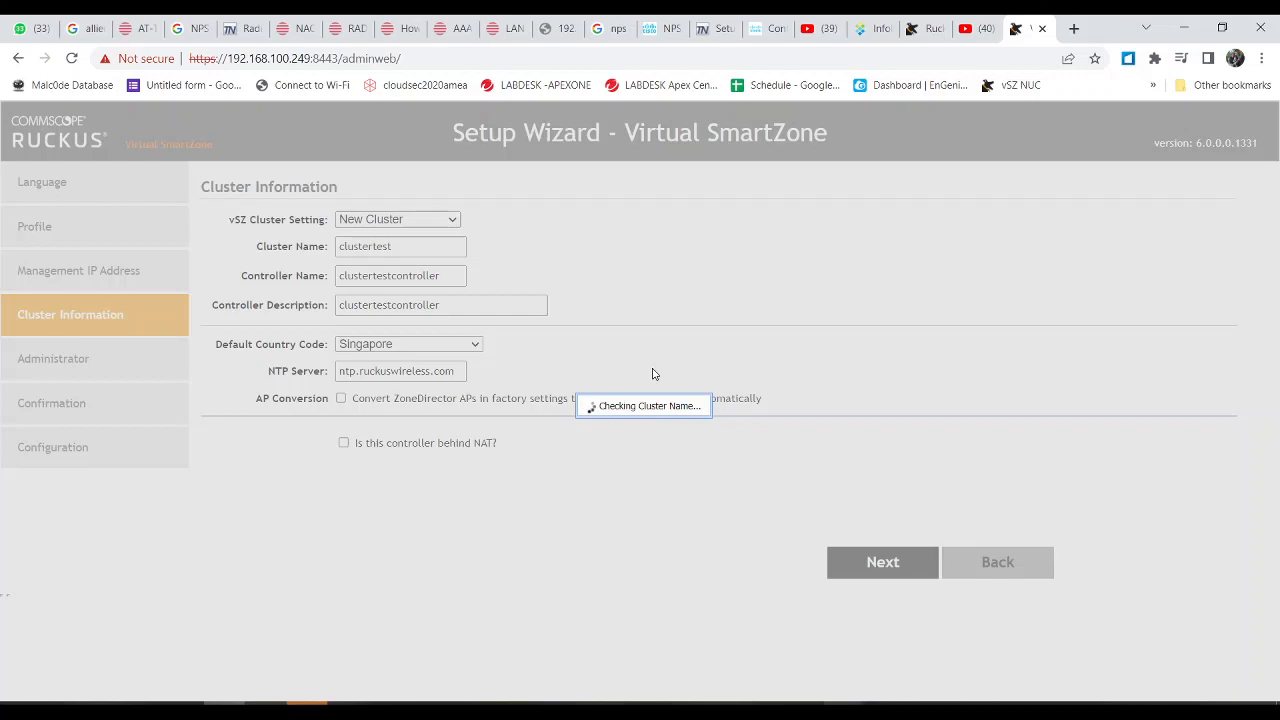
Step: Pause the OBS recording and minimise OBS to reveal the Administrator step
mouse_move(845, 702)
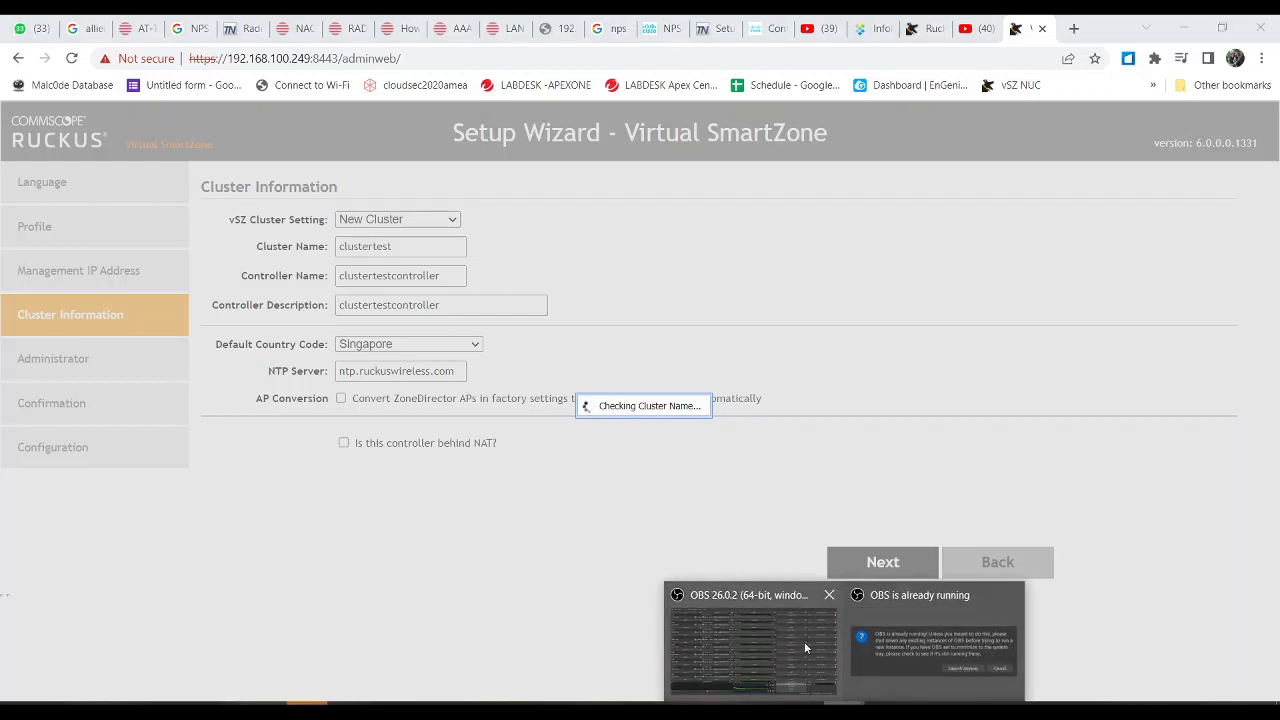
left_click(804, 648)
left_click(1037, 624)
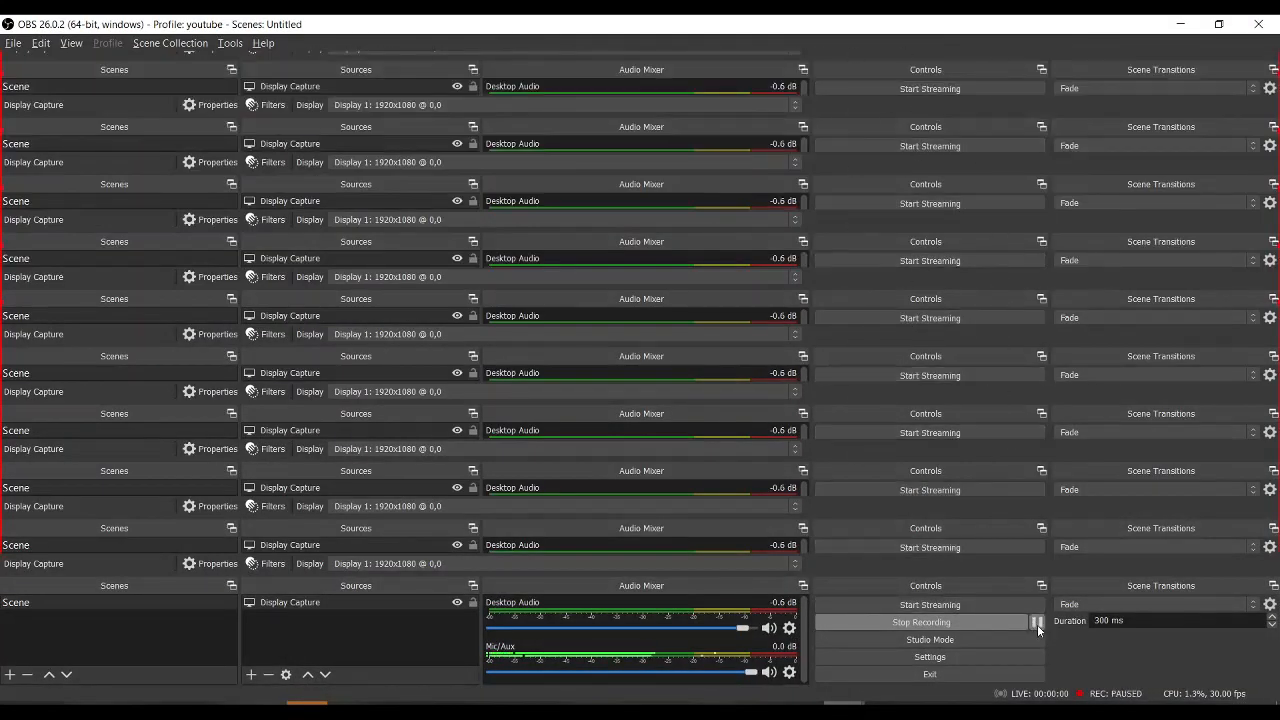
left_click(1182, 24)
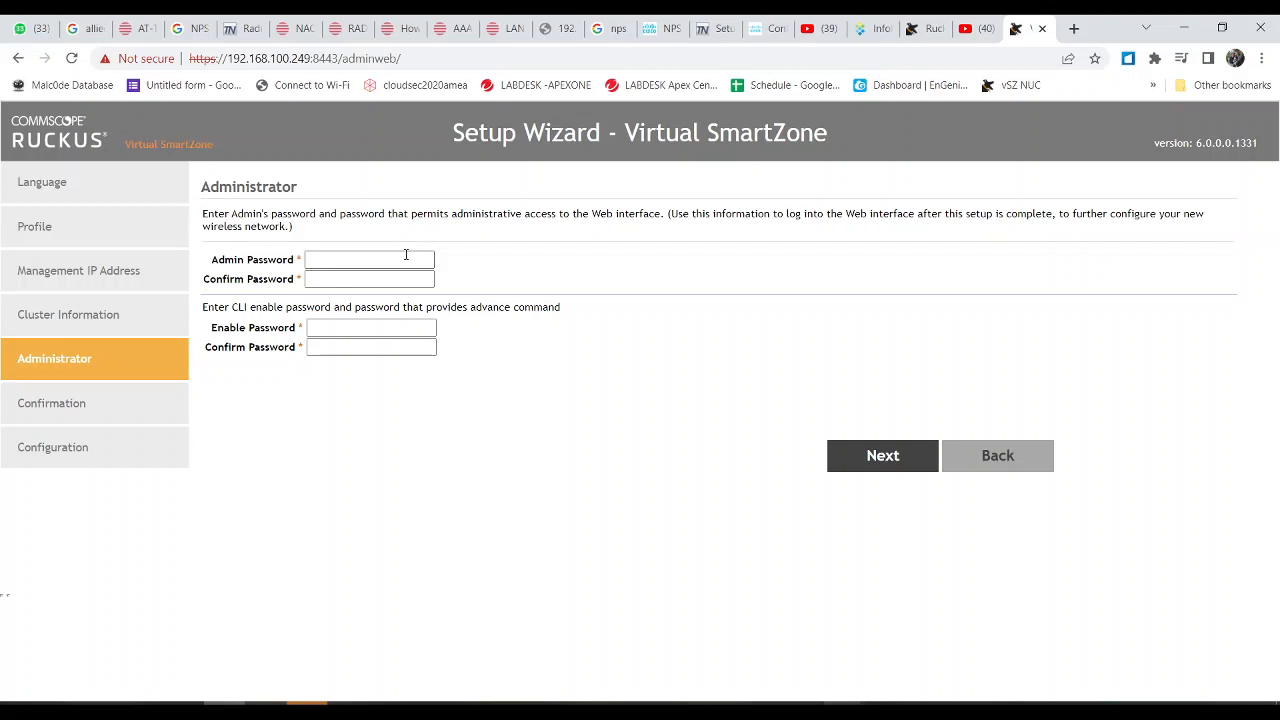
Step: Enter and confirm the admin and CLI enable passwords, then continue to the Confirmation summary
left_click(404, 257)
type("abcdefgh")
key("Tab")
type("abcdefgh")
key("Tab")
type("abcdefgh")
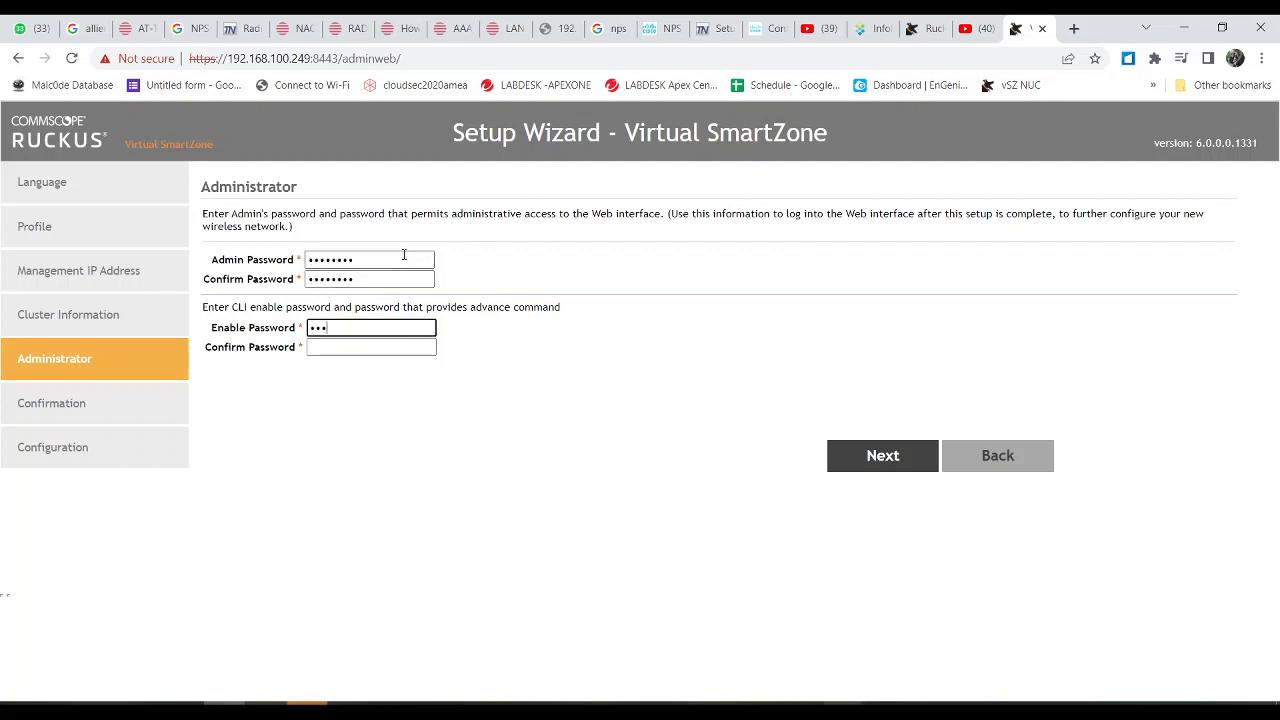
key("Tab")
type("a")
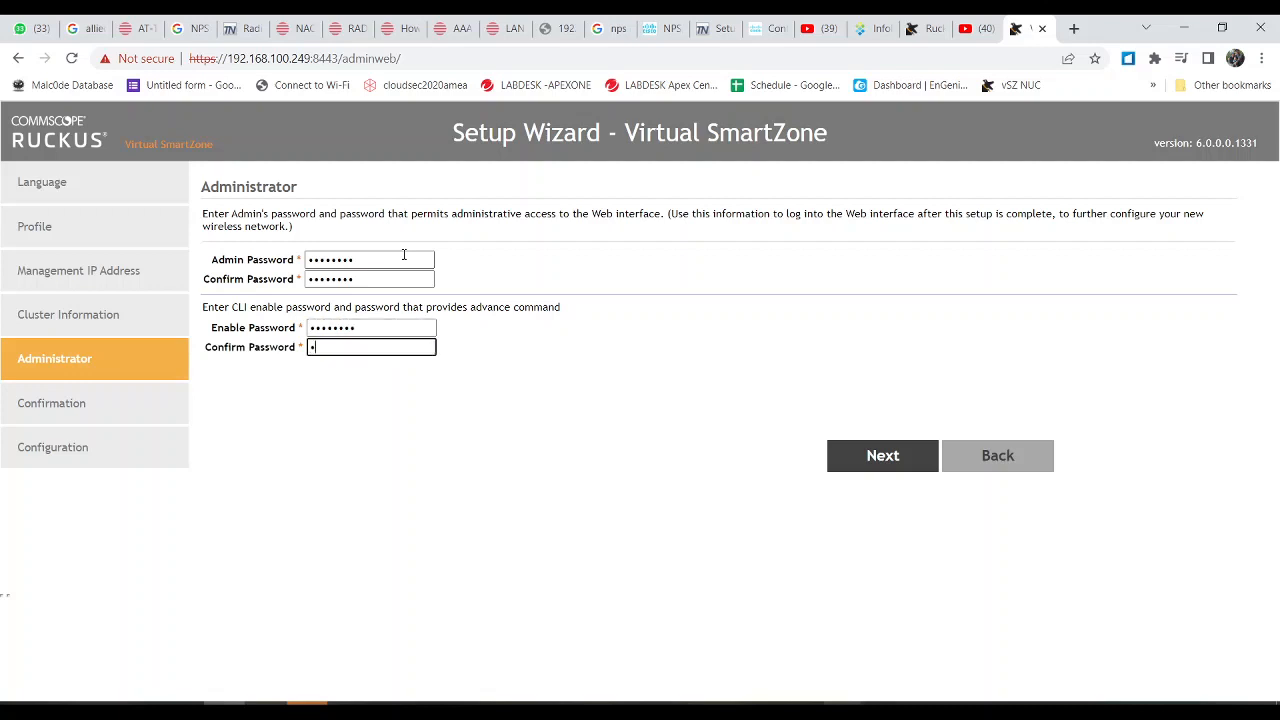
type("bcdefgh")
left_click(881, 456)
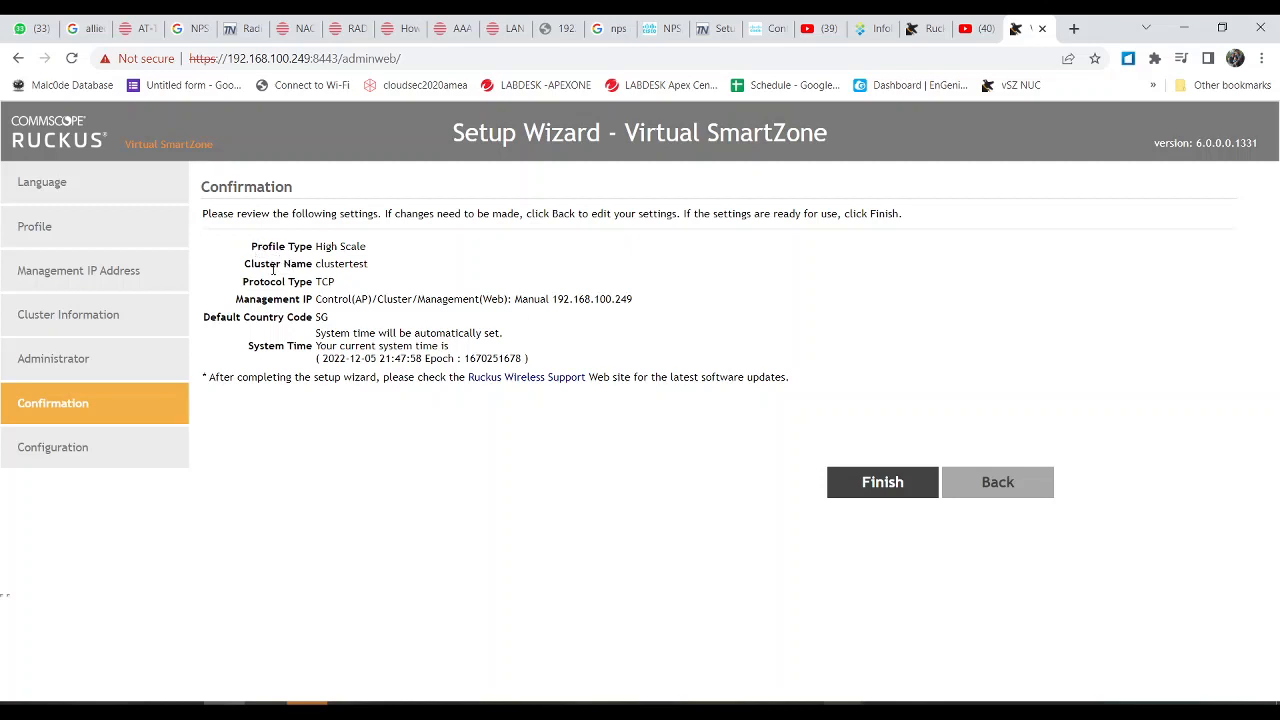
Step: Review the clustertest settings in the summary and finish the wizard
left_click_drag(269, 264, 303, 283)
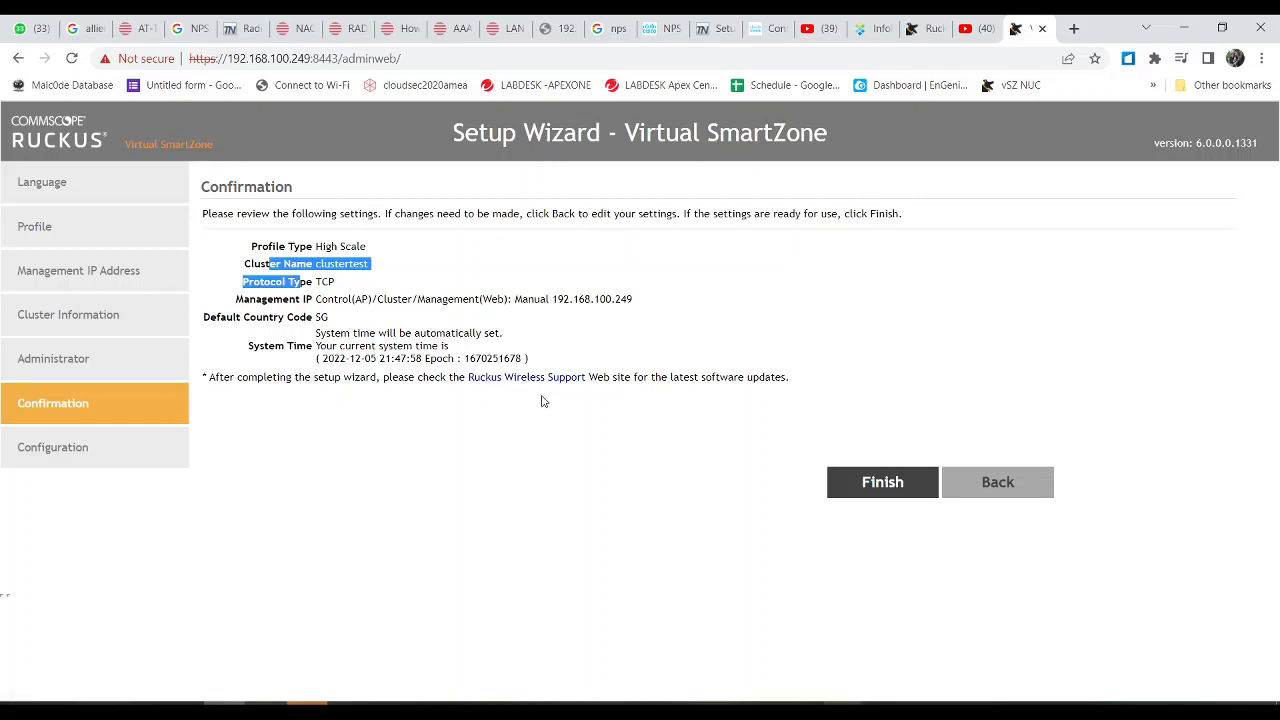
left_click(883, 485)
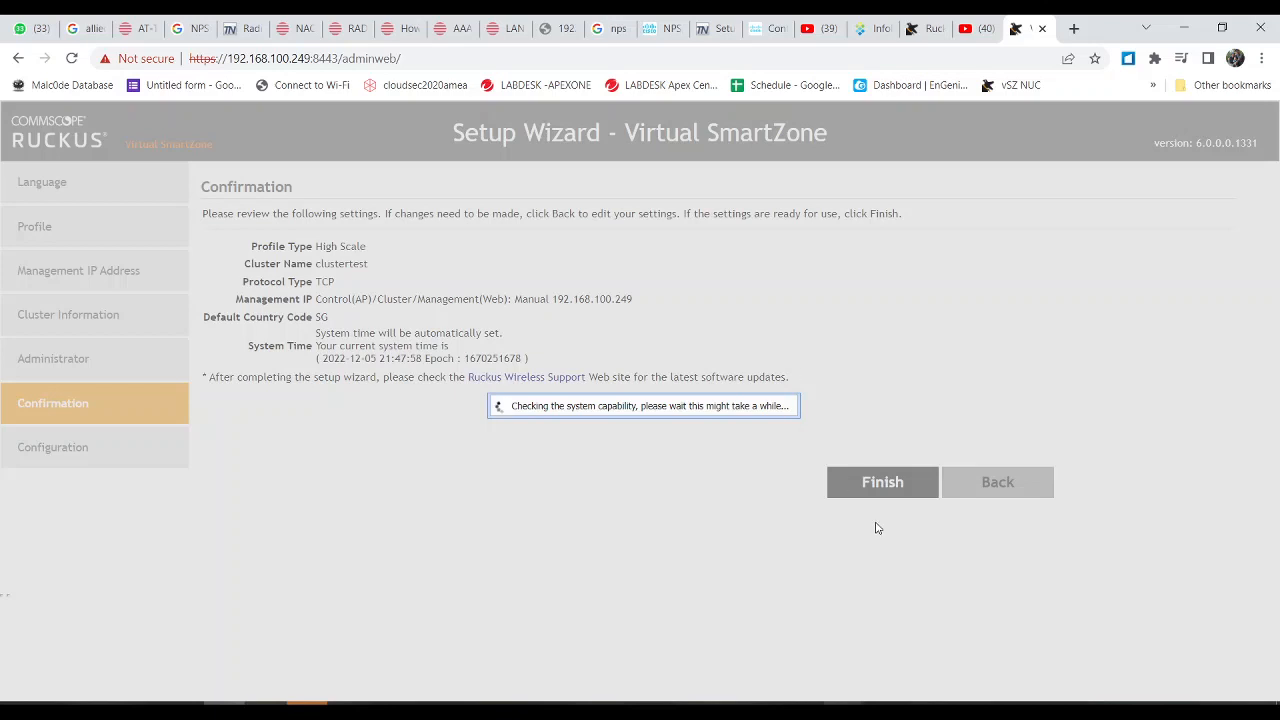
Step: Bring OBS forward from the taskbar and pause the recording while setup runs
left_click(844, 704)
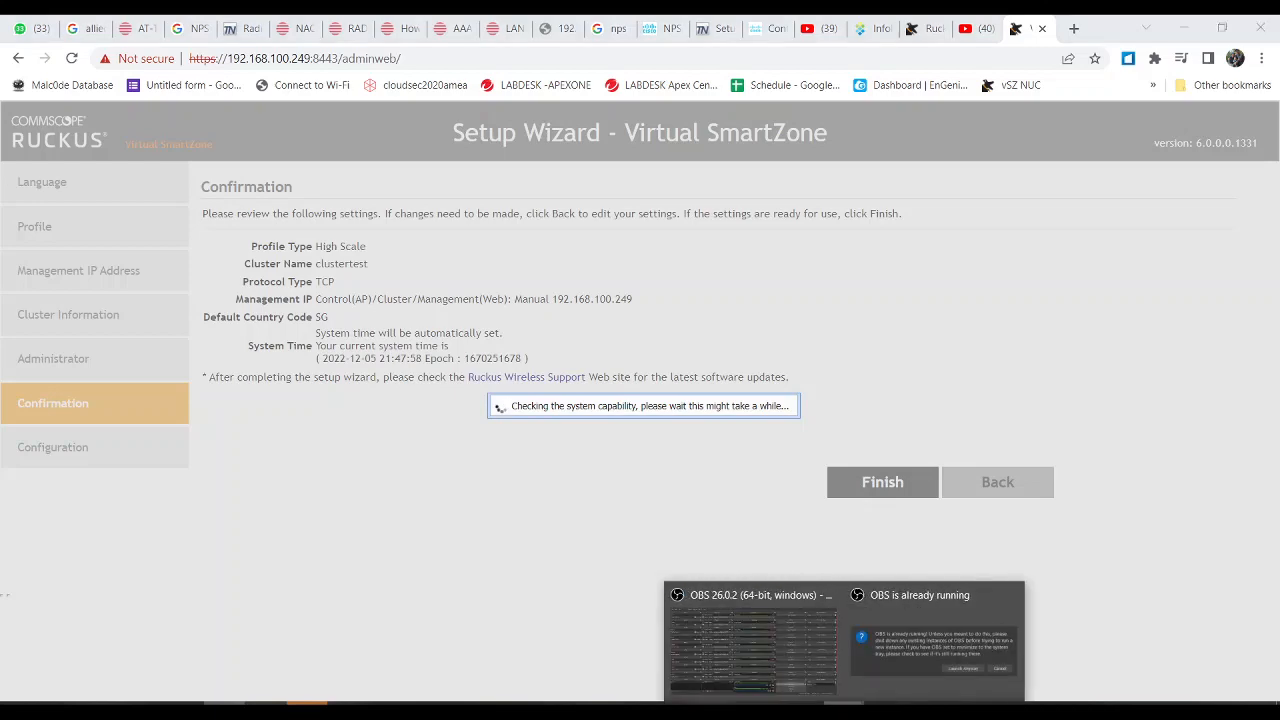
left_click(803, 666)
mouse_move(1010, 704)
mouse_move(1025, 626)
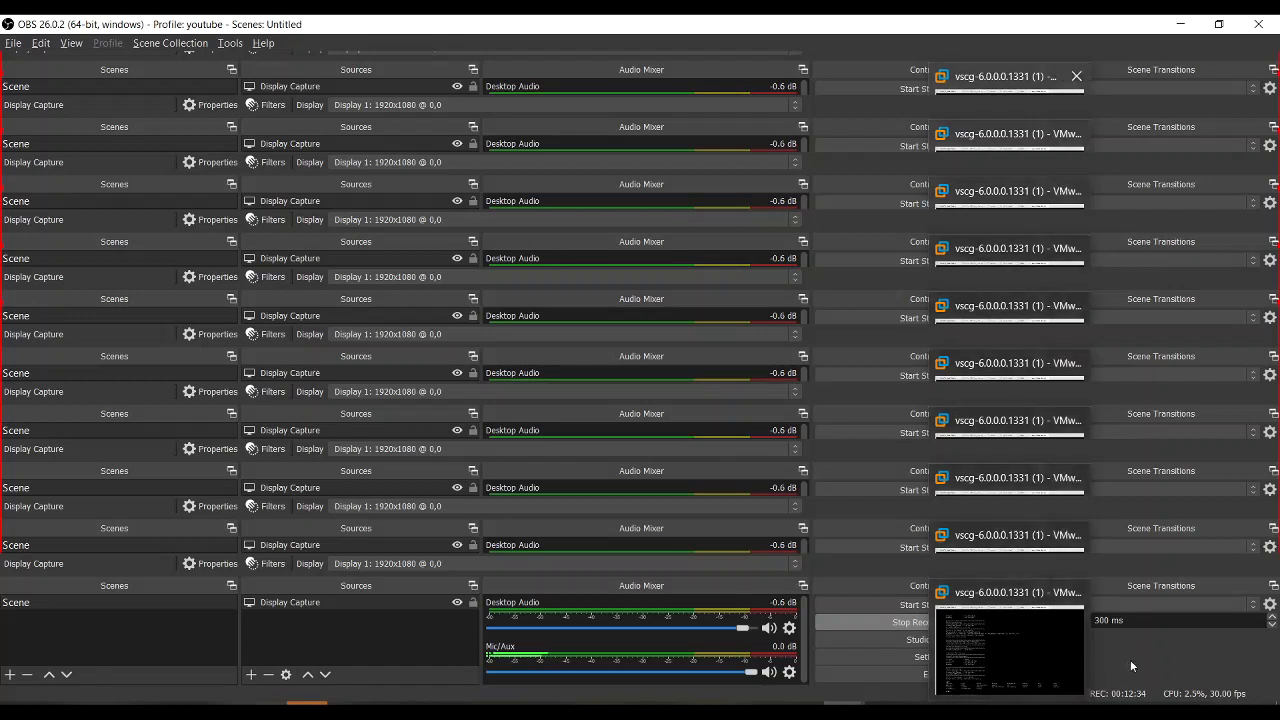
left_click(1038, 622)
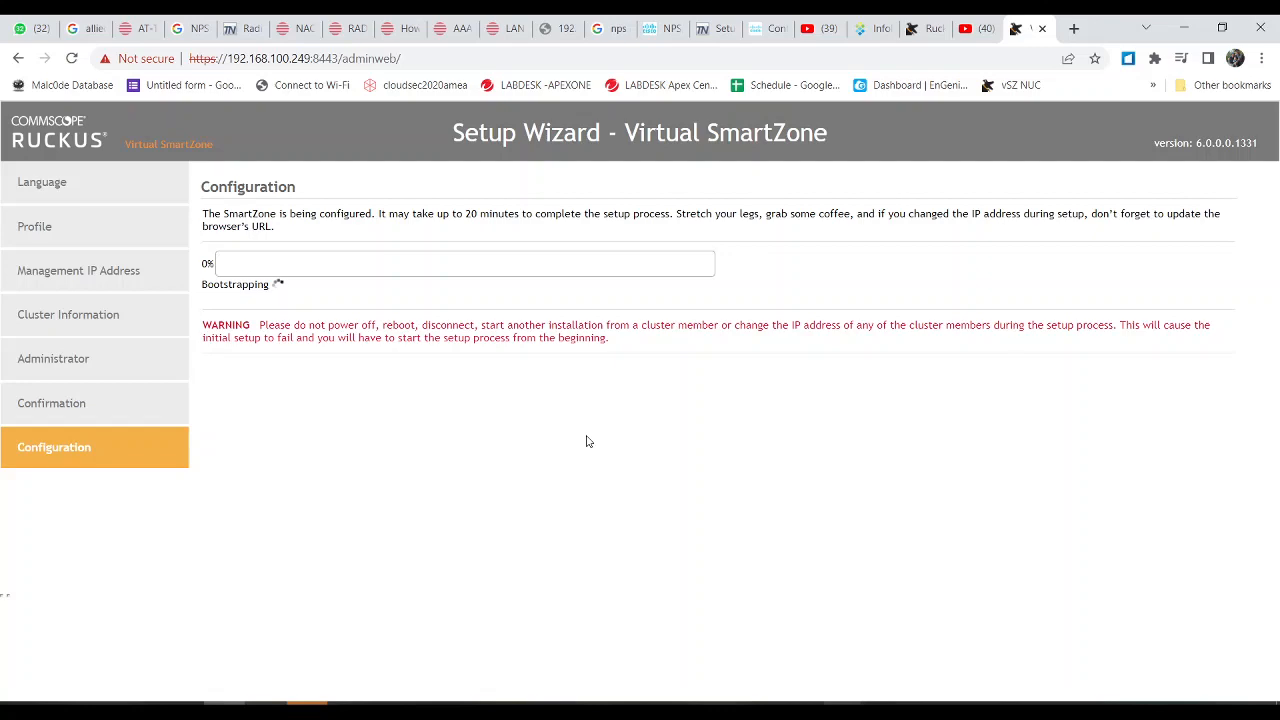
Step: Resume the OBS recording and minimise OBS to return to the setup wizard
left_click(843, 710)
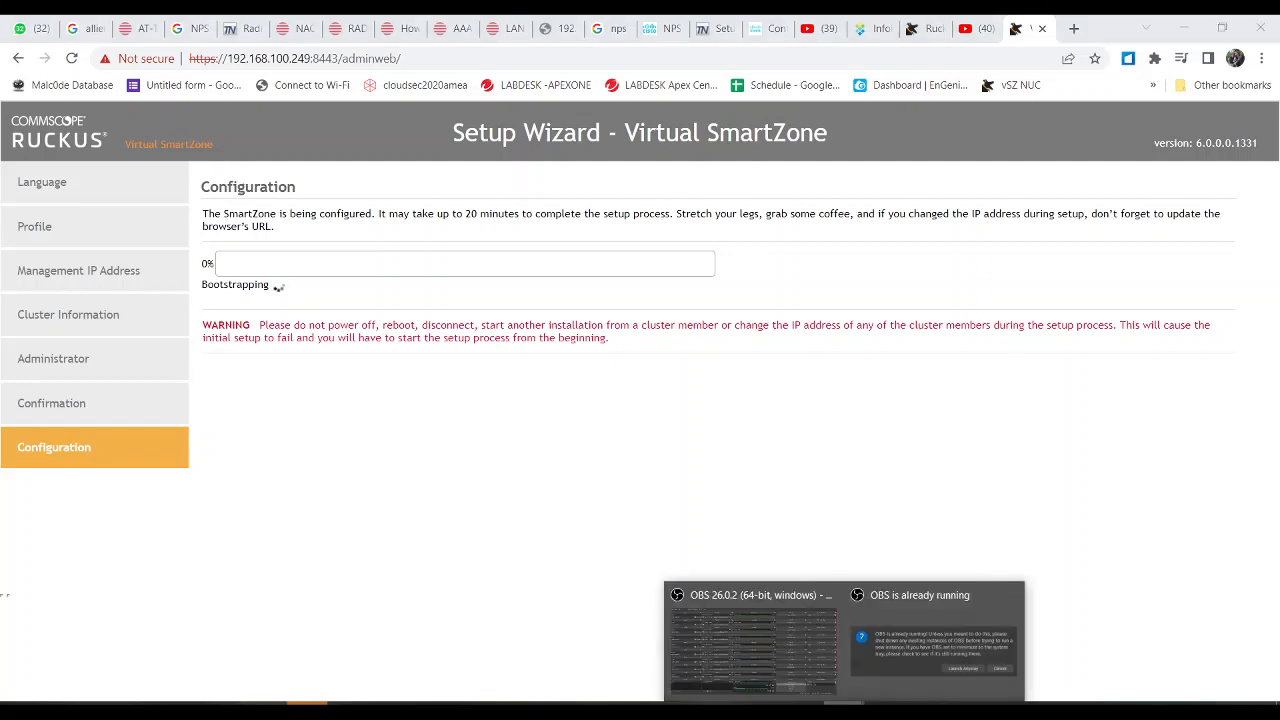
left_click(811, 656)
left_click(1037, 622)
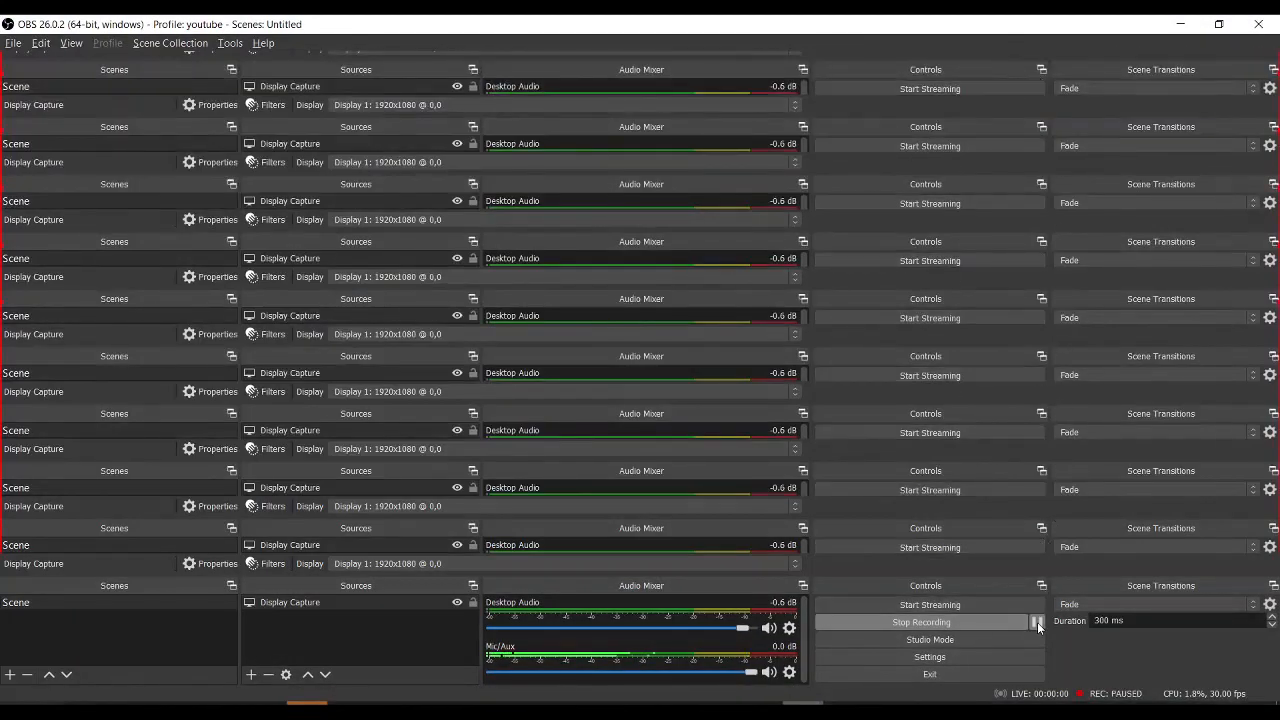
left_click(1037, 622)
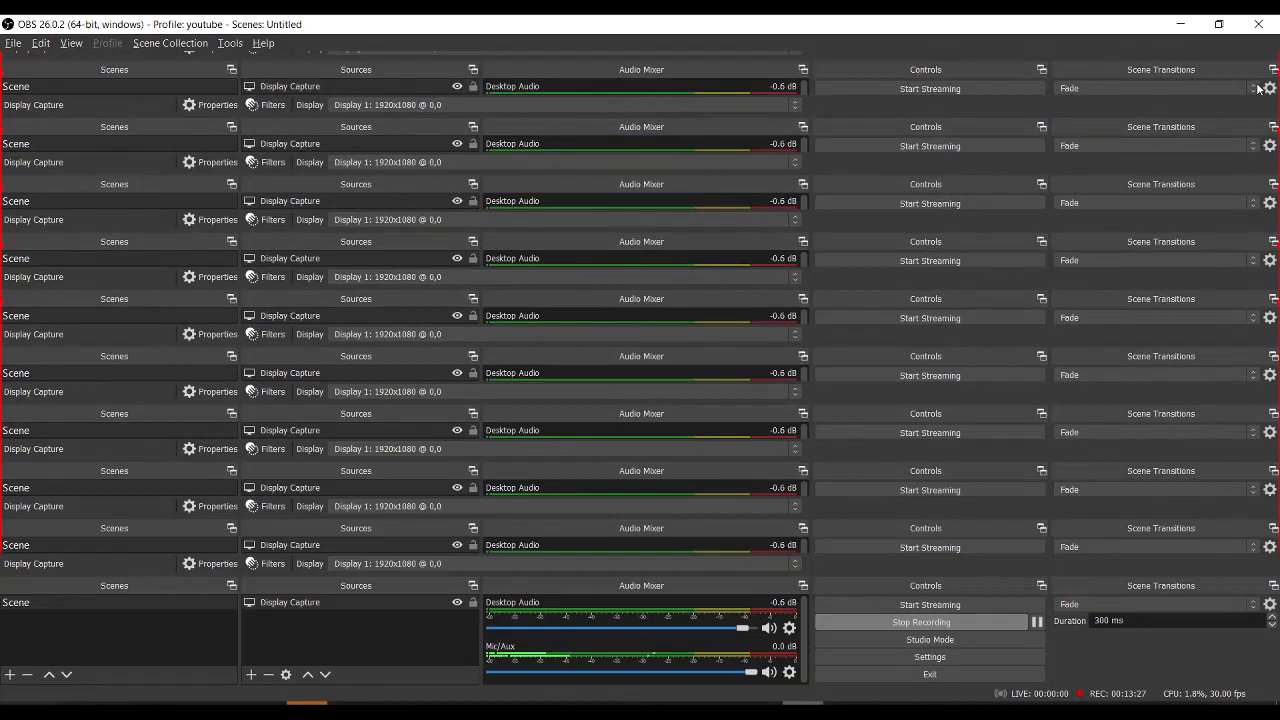
left_click(1181, 24)
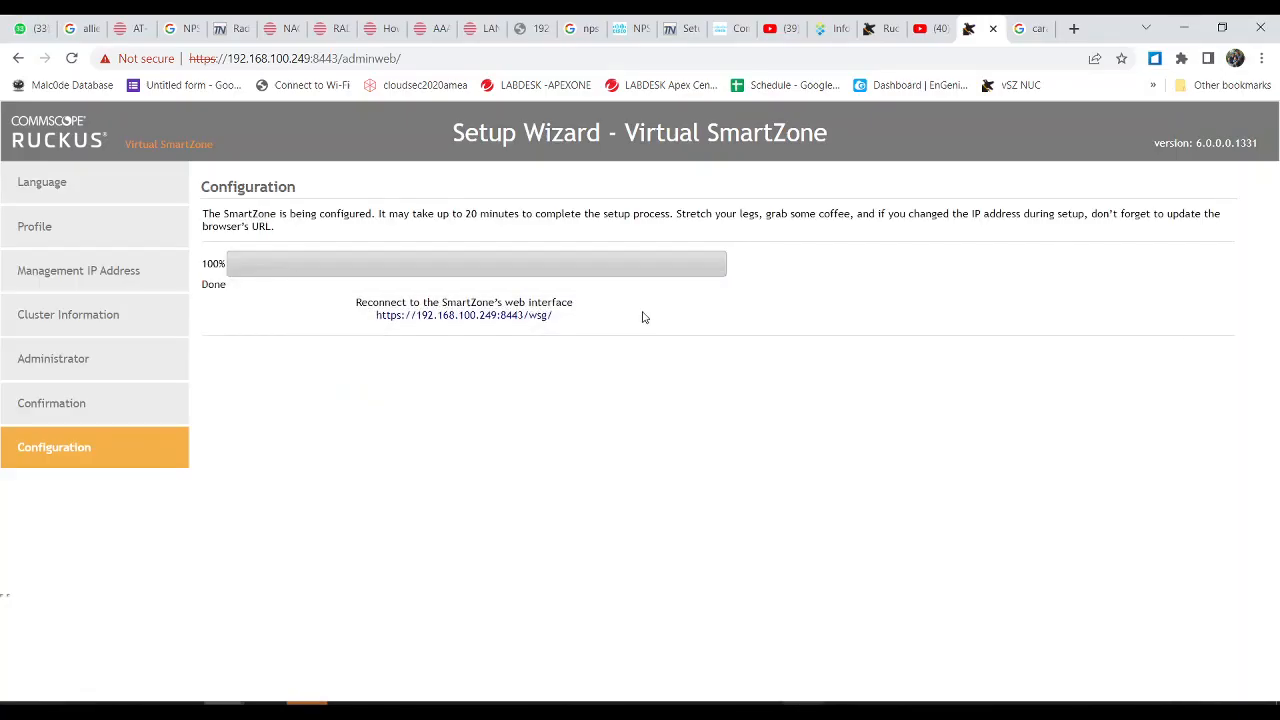
left_click(458, 316)
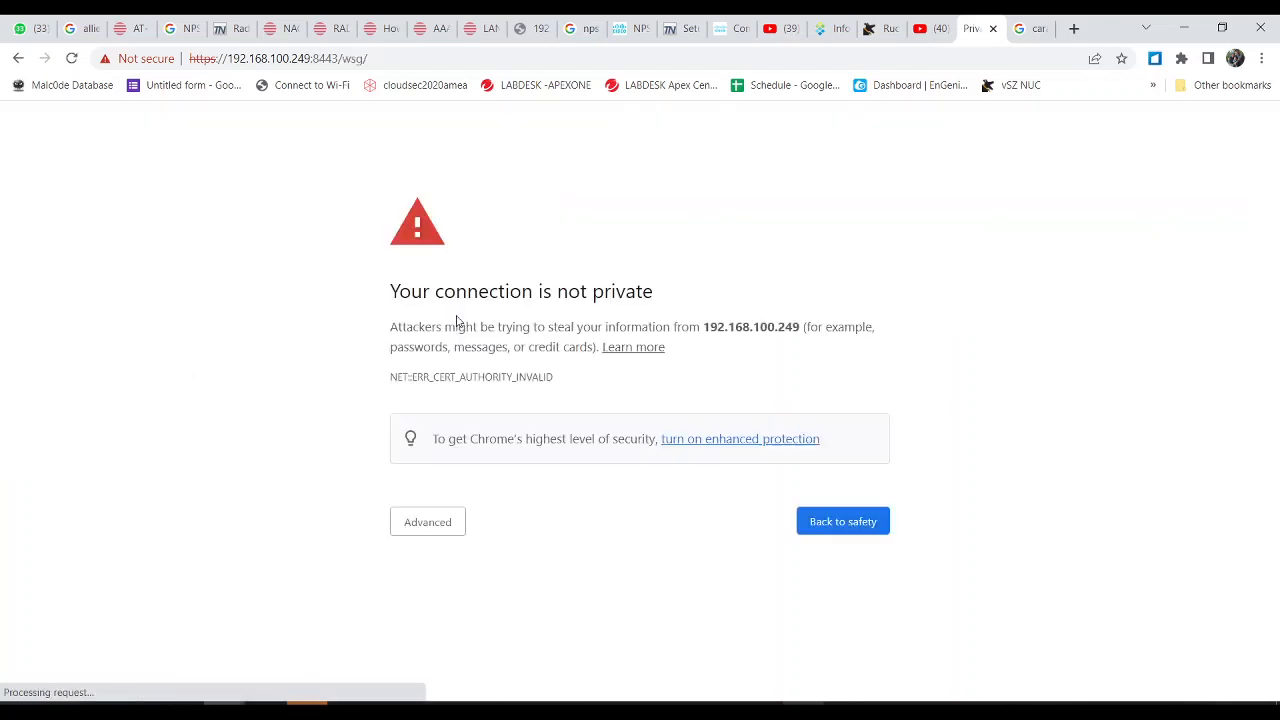
left_click(421, 525)
left_click(431, 654)
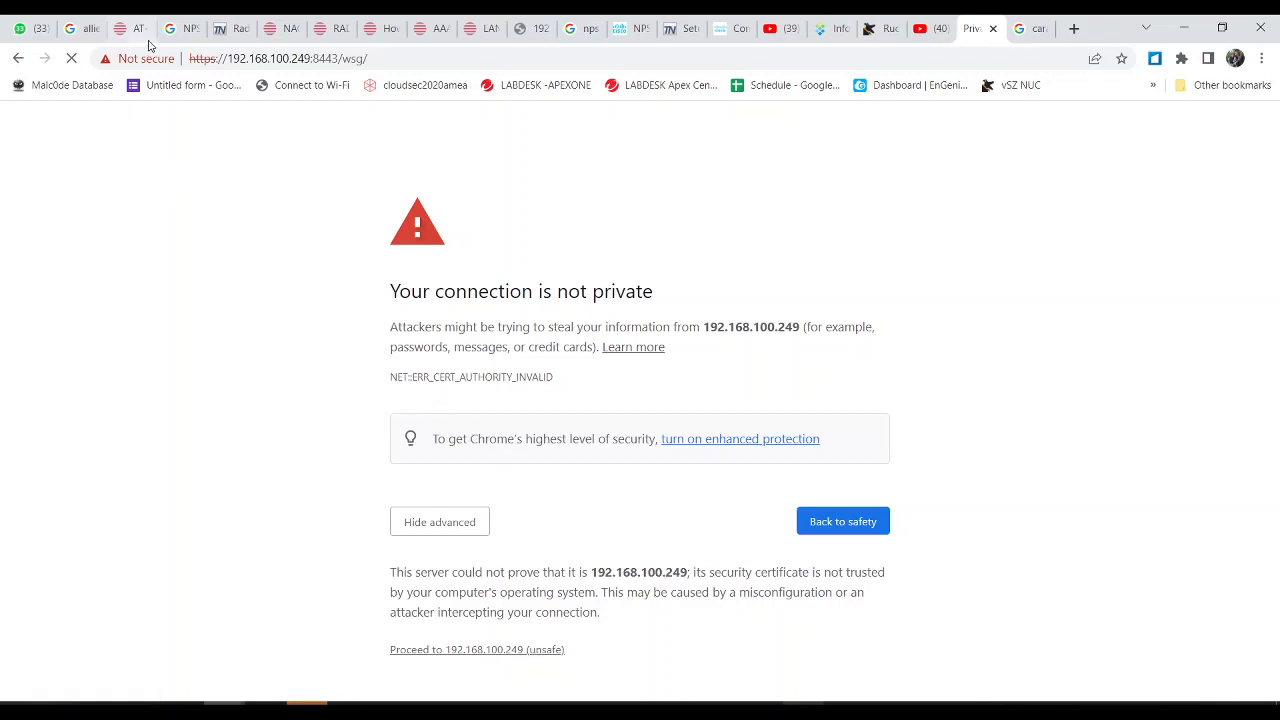
left_click(372, 60)
key("ctrl+c")
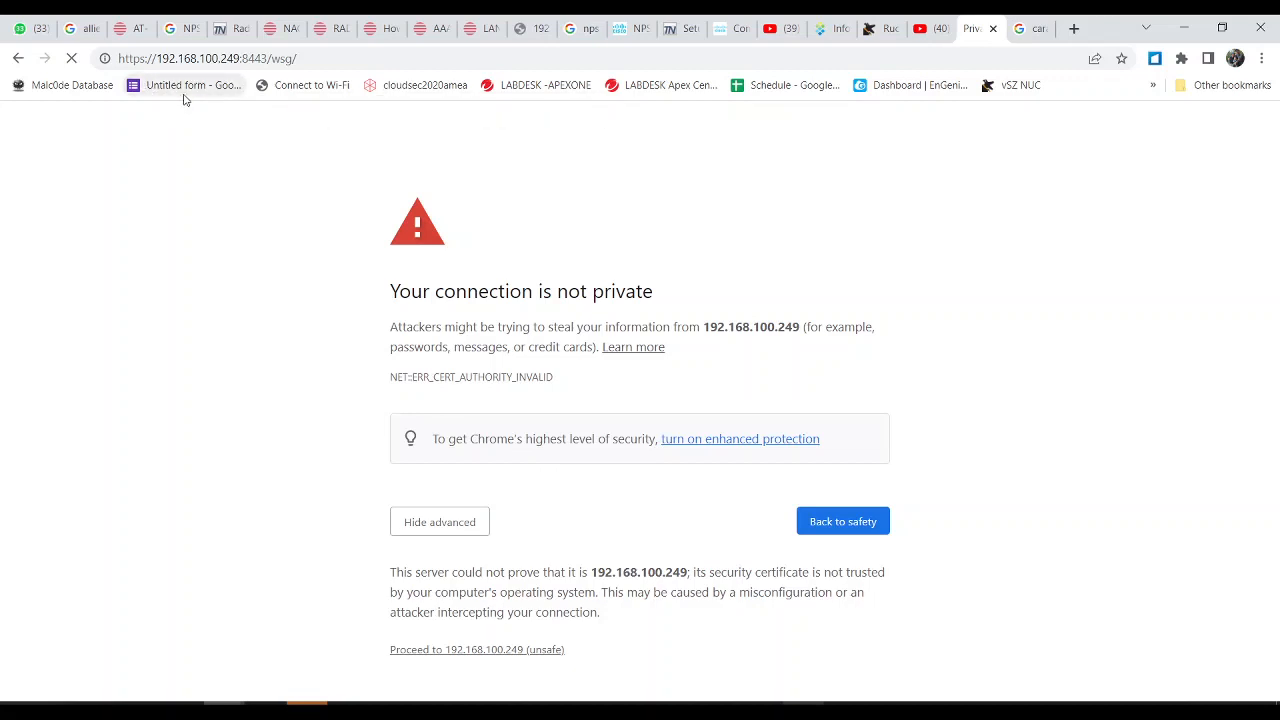
left_click(540, 651)
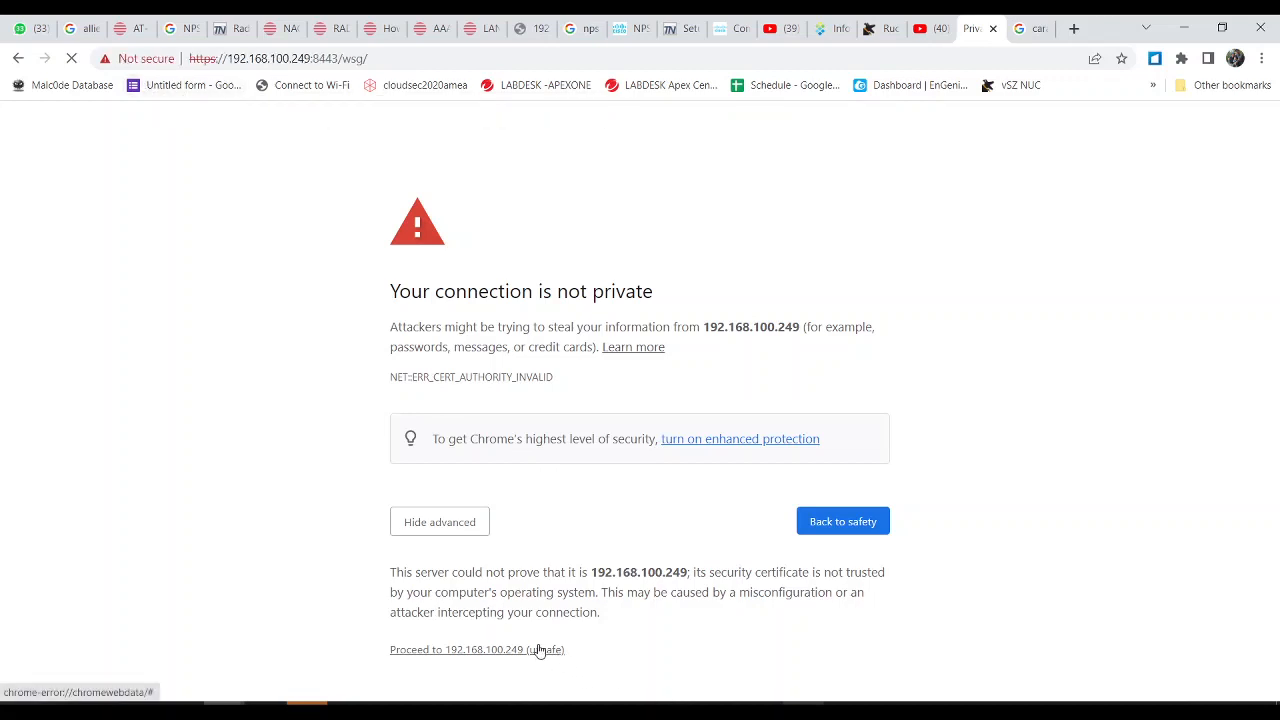
left_click(446, 60)
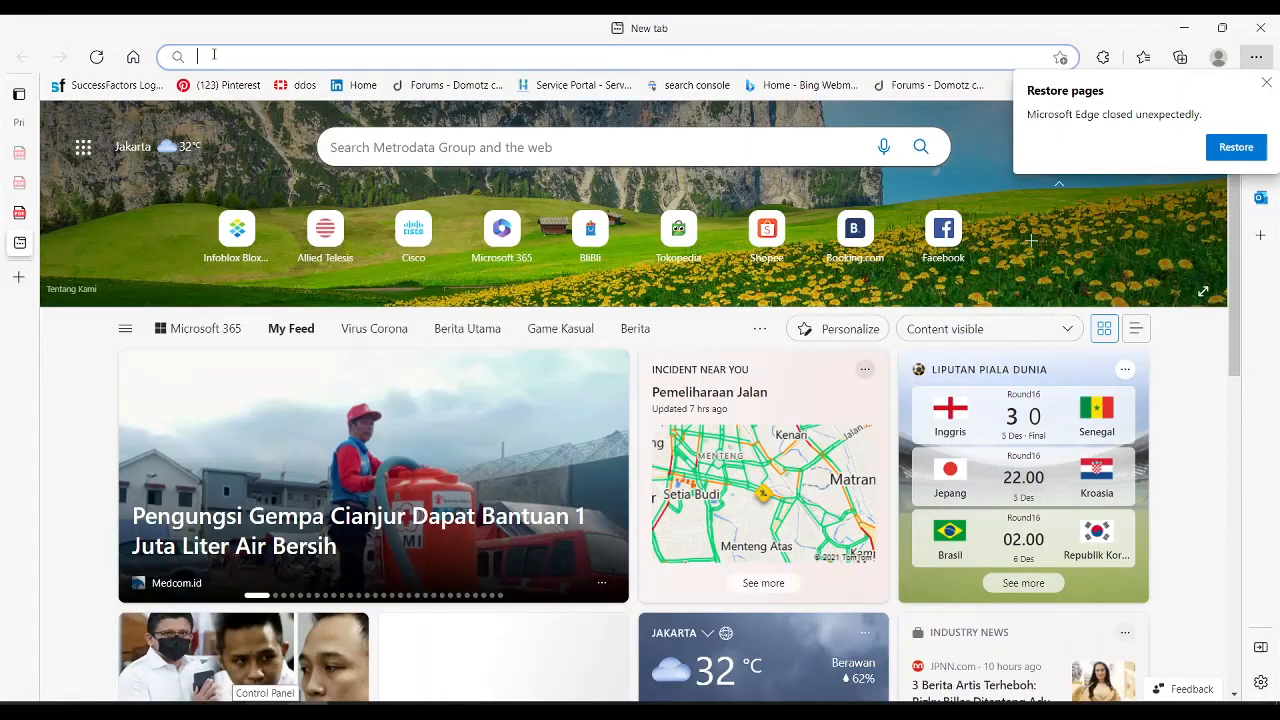
Step: Load 192.168.100.249:8443/wsg/ in Edge and expand the certificate warning's details
key("ctrl+v")
key("Return")
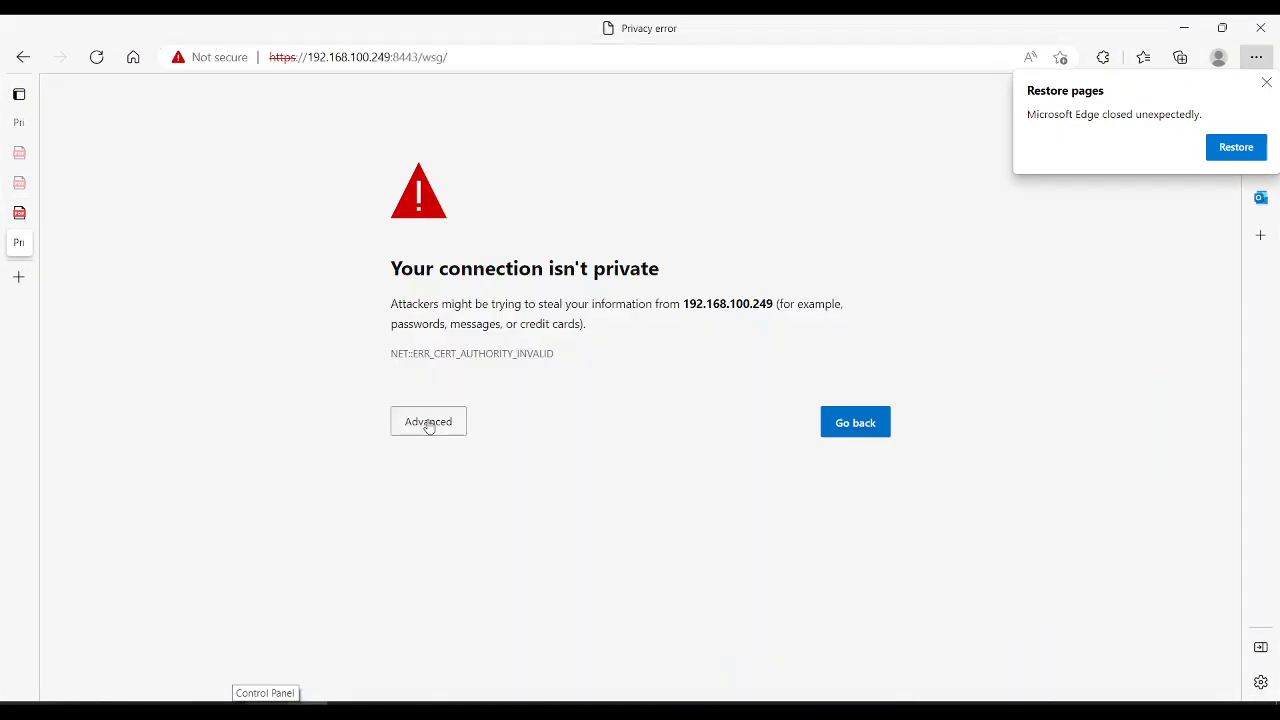
left_click(430, 422)
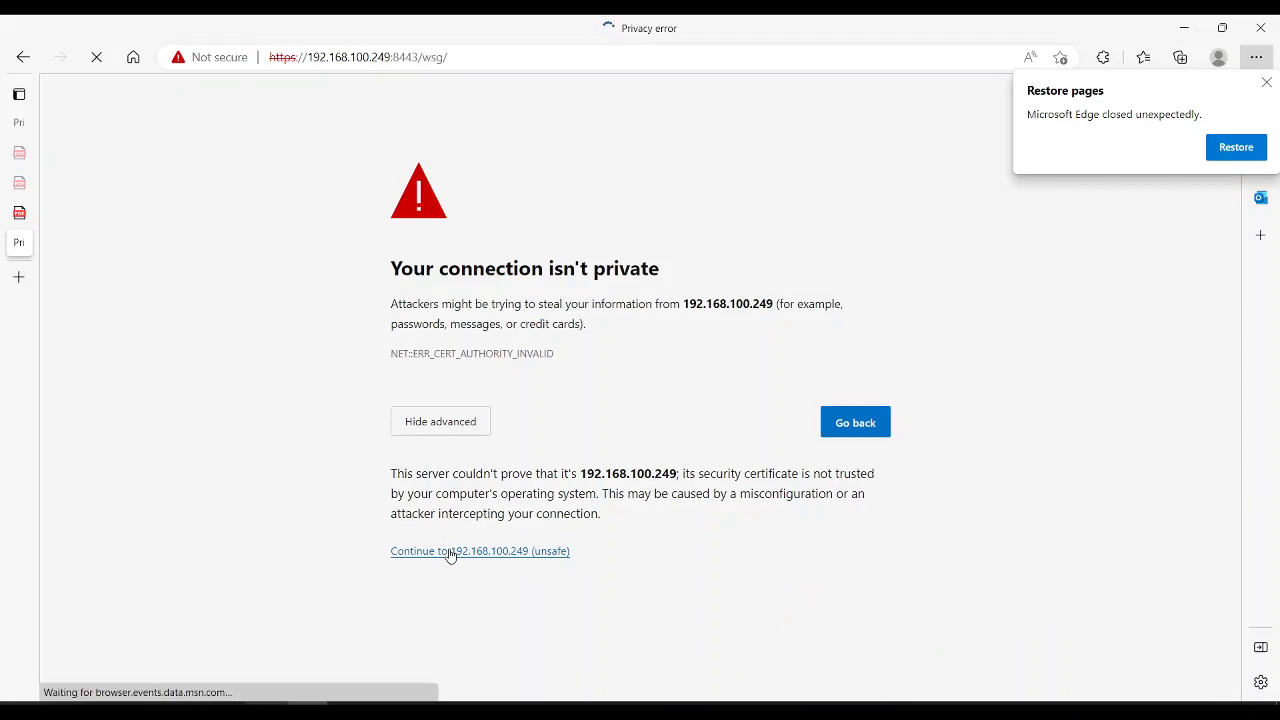
Step: Dismiss Edge's Restore pages notice and bring Chrome back to the front
left_click(1266, 83)
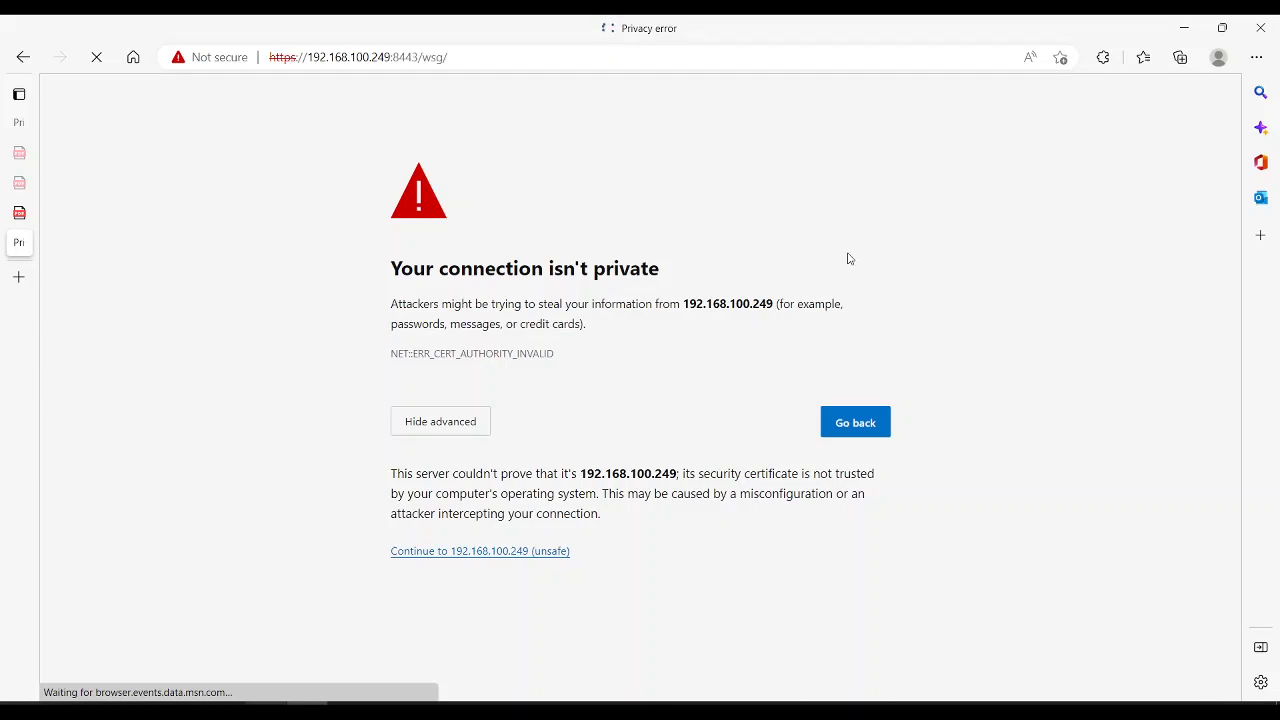
key("alt+Tab")
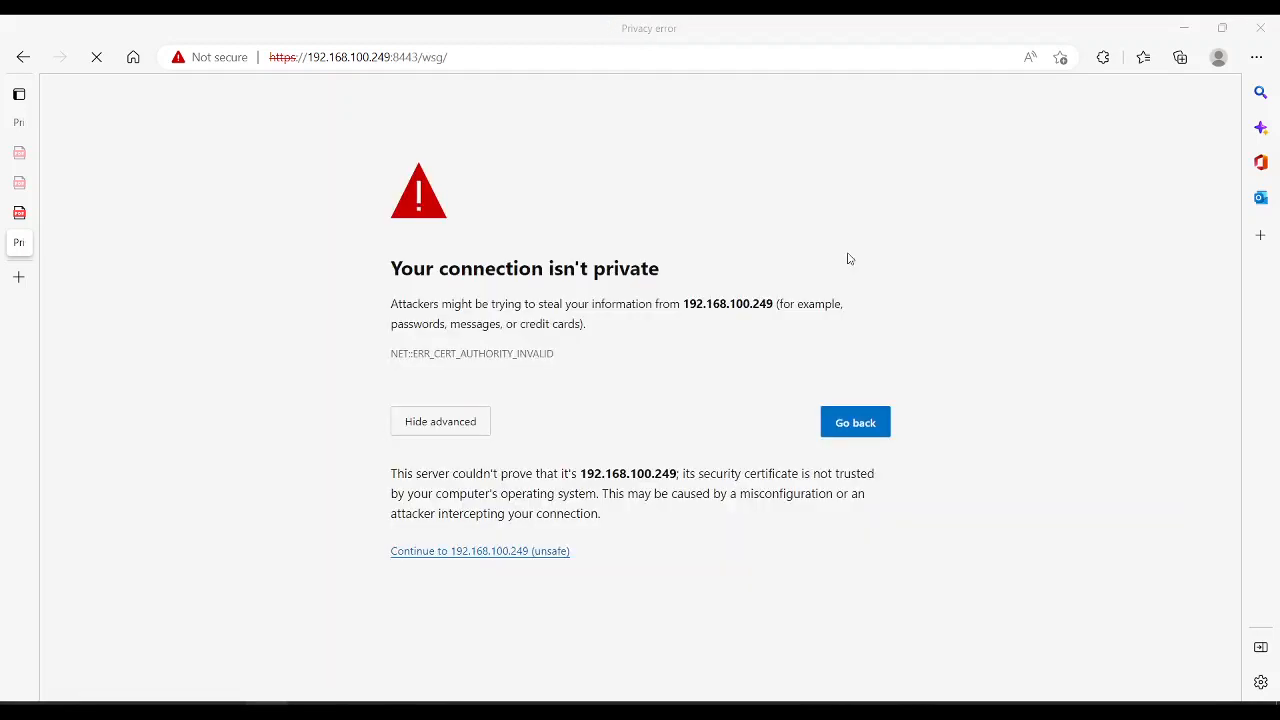
key("alt+Tab")
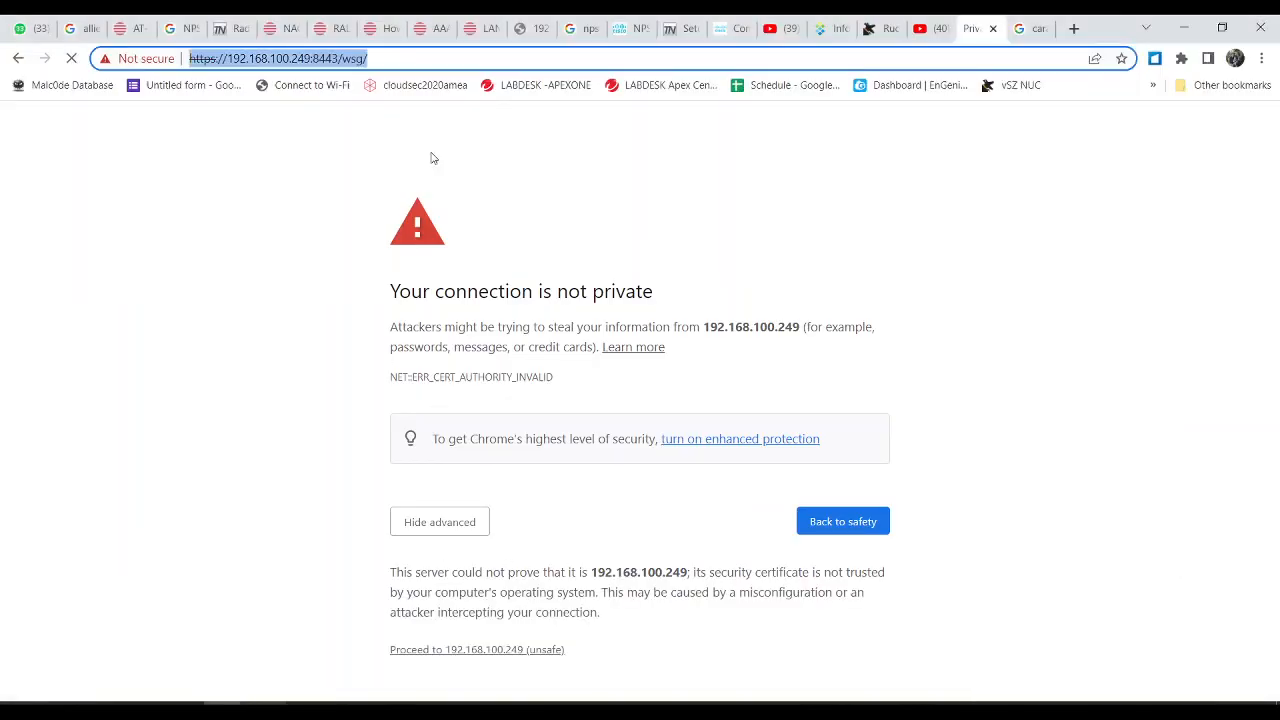
Step: Inspect the site's invalid certificate from Chrome's Not secure indicator
left_click(136, 60)
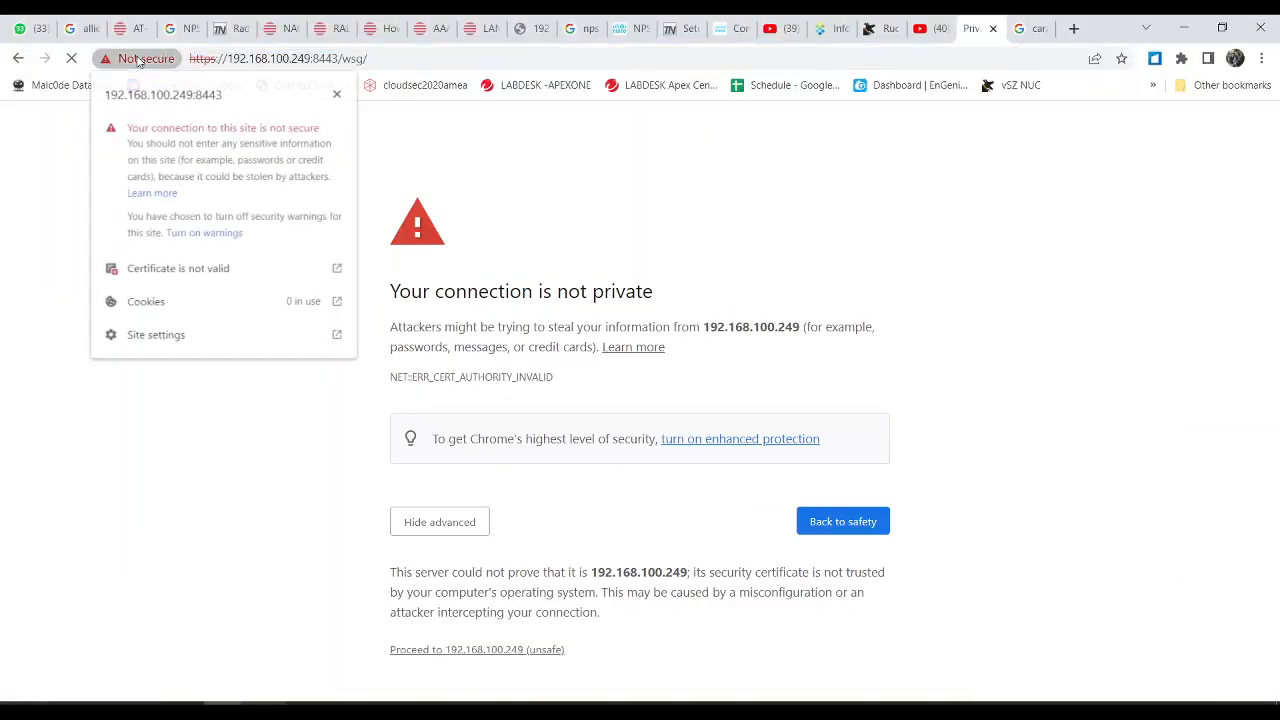
left_click(215, 277)
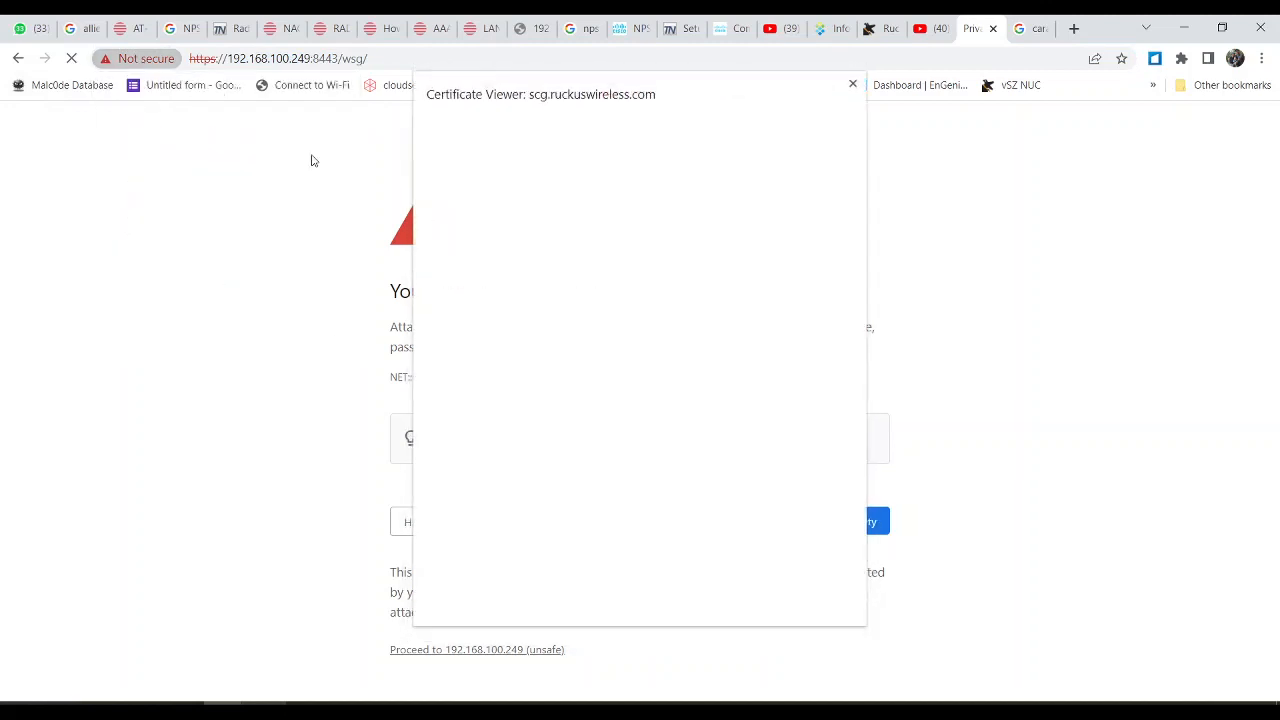
left_click(853, 85)
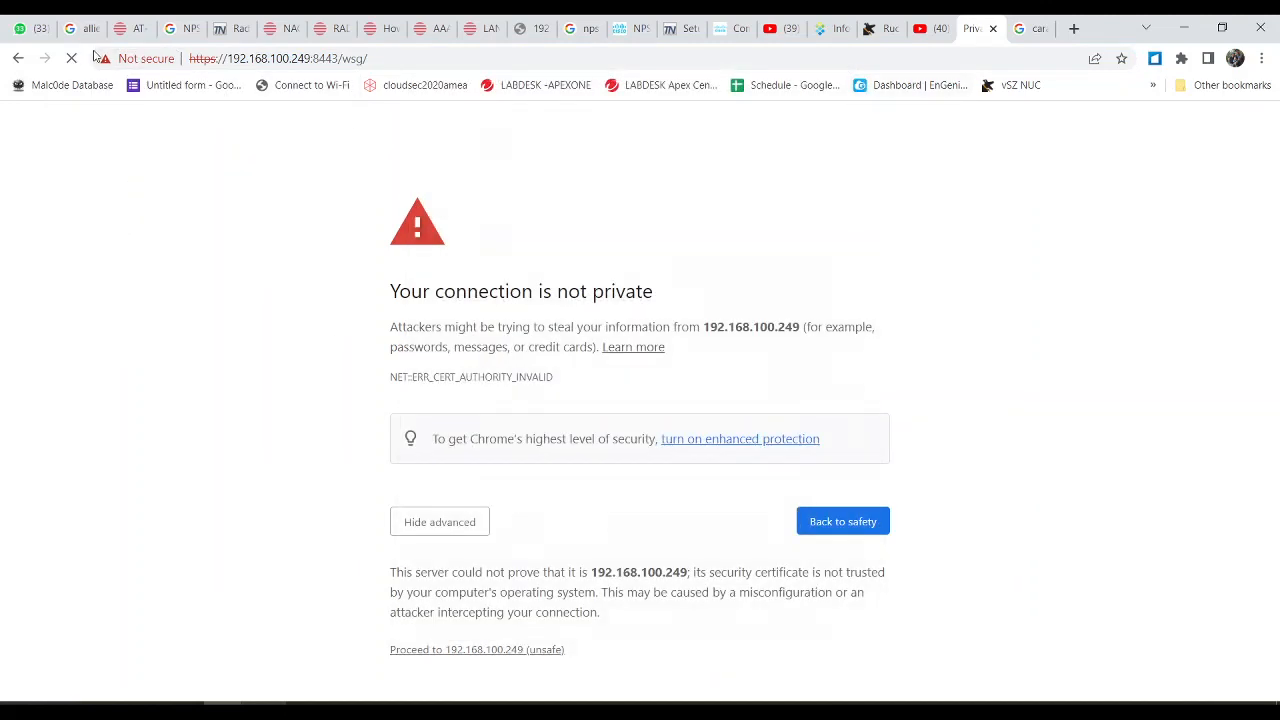
Step: Remove /wsg/ from the SmartZone address, reload, and proceed to the unsafe site
left_click(71, 62)
left_click_drag(337, 58, 567, 87)
key("BackSpace")
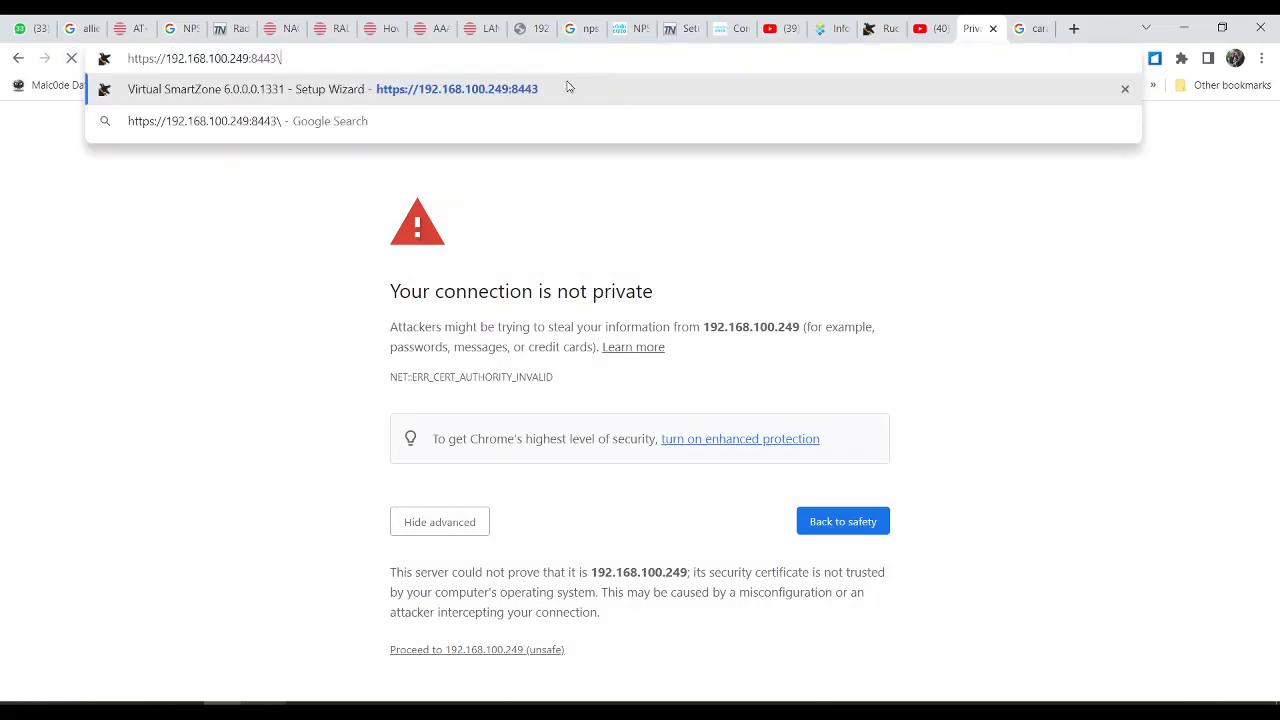
key("Return")
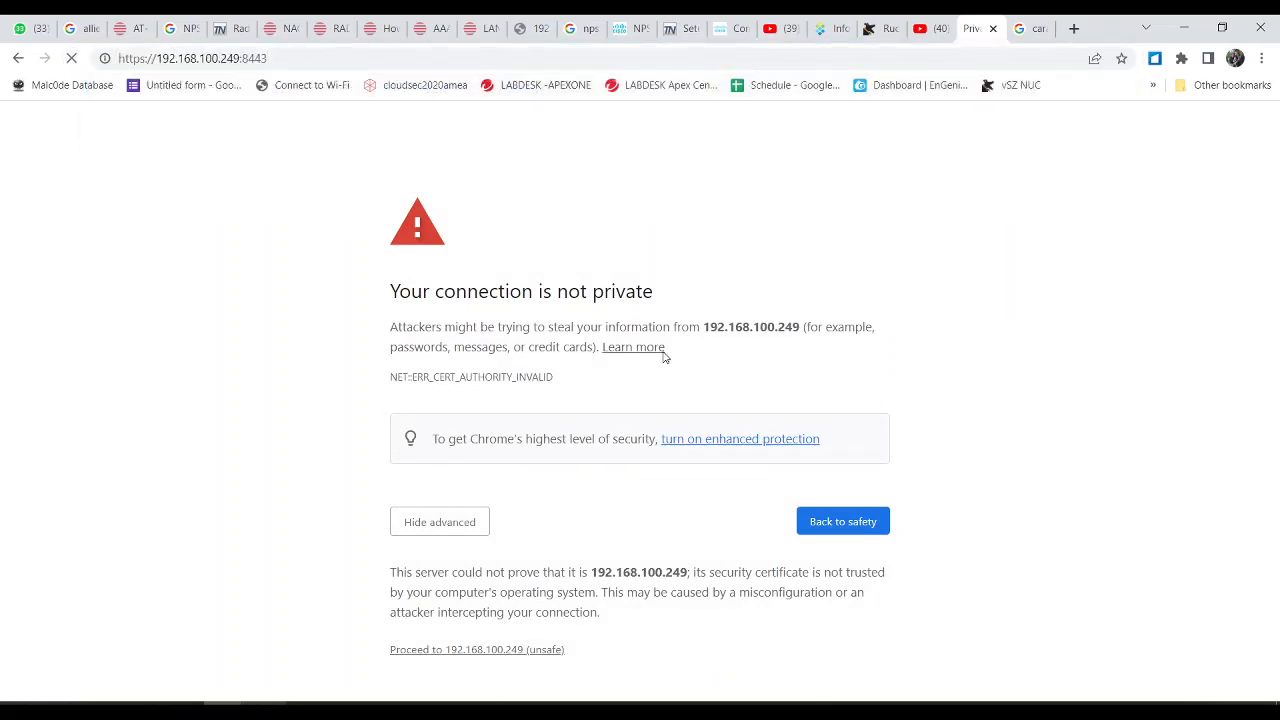
left_click(498, 650)
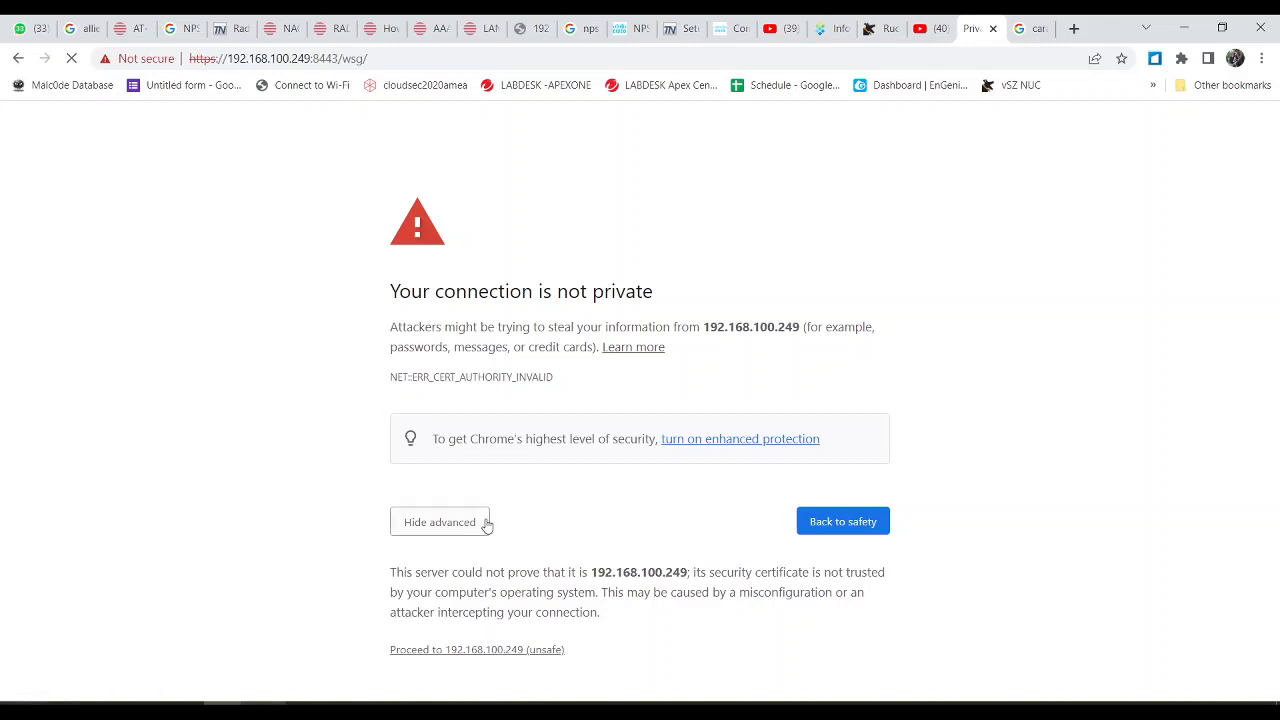
Step: Check Edge's privacy error page, reload SmartZone in Chrome, and pause the OBS recording
key("alt+Tab")
key("alt+Tab")
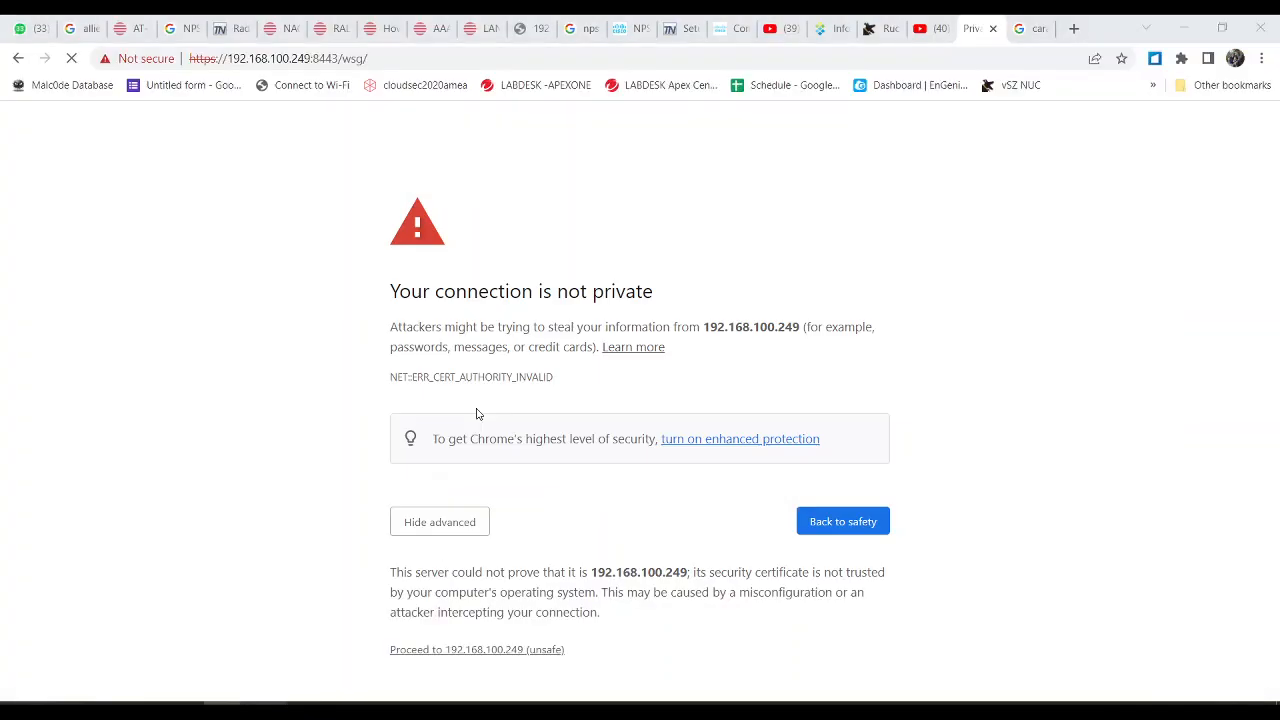
key("alt+Tab")
left_click(19, 245)
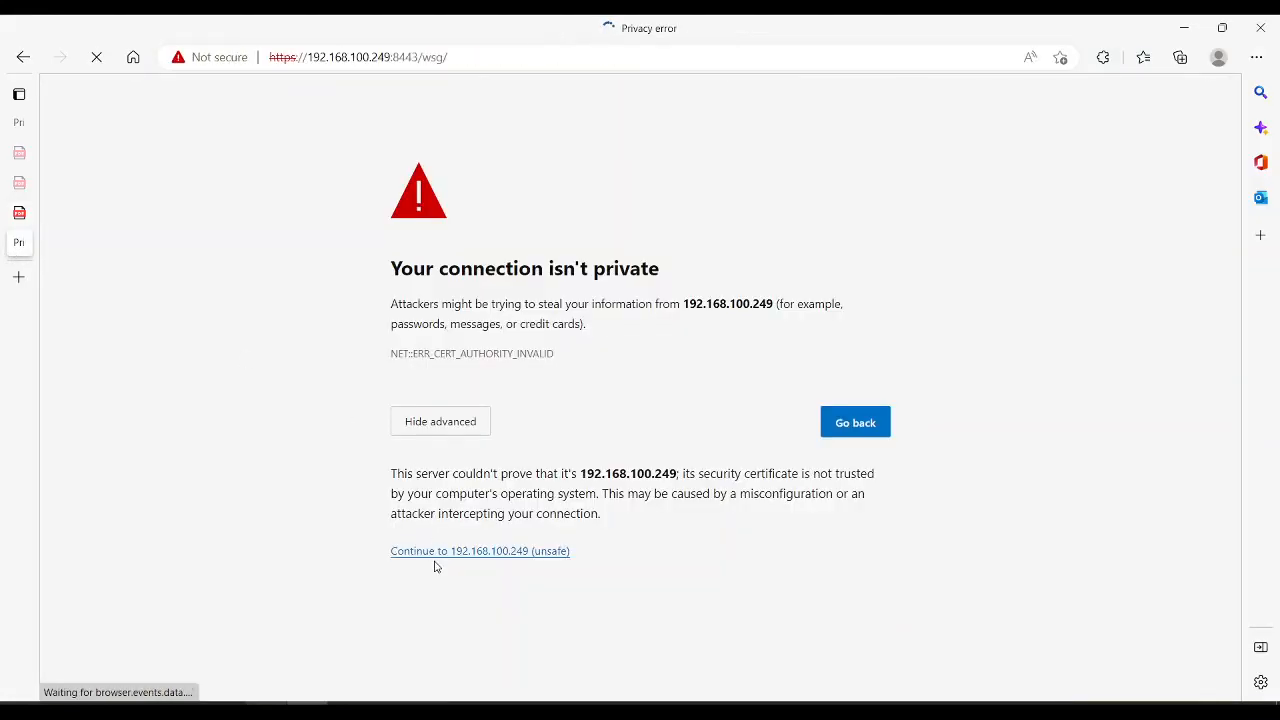
key("alt+Tab")
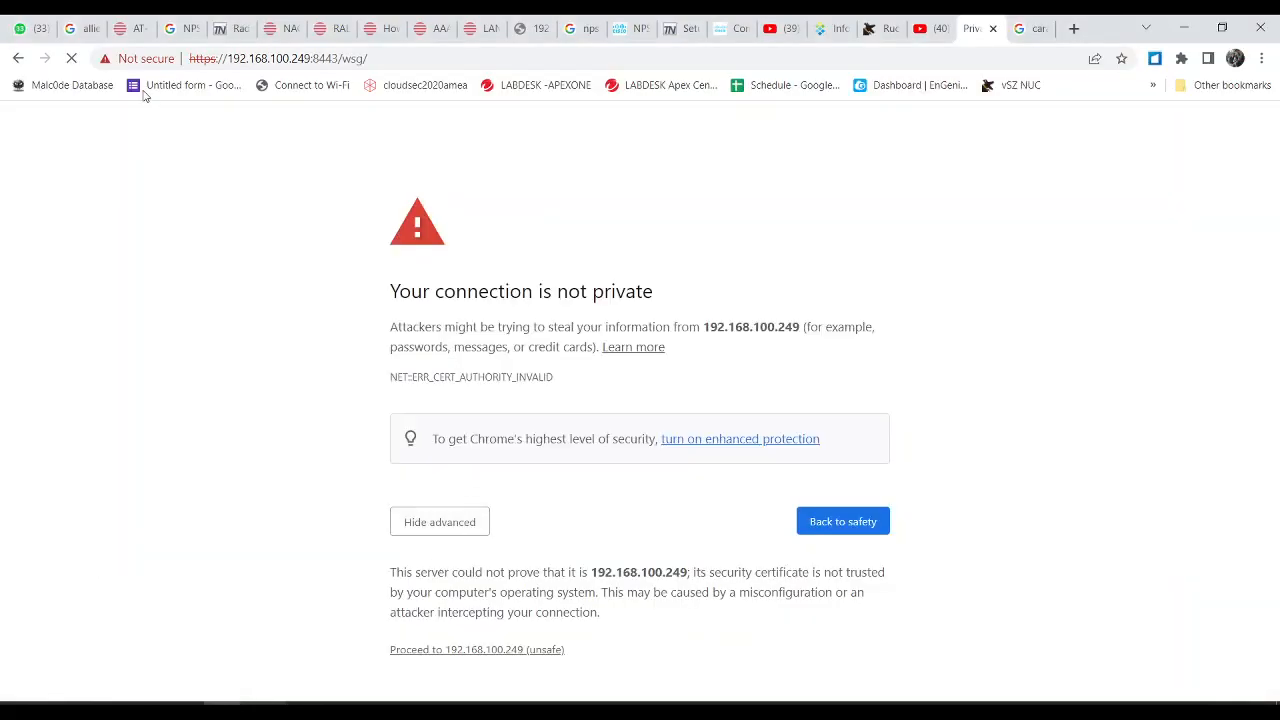
left_click(73, 60)
left_click(73, 60)
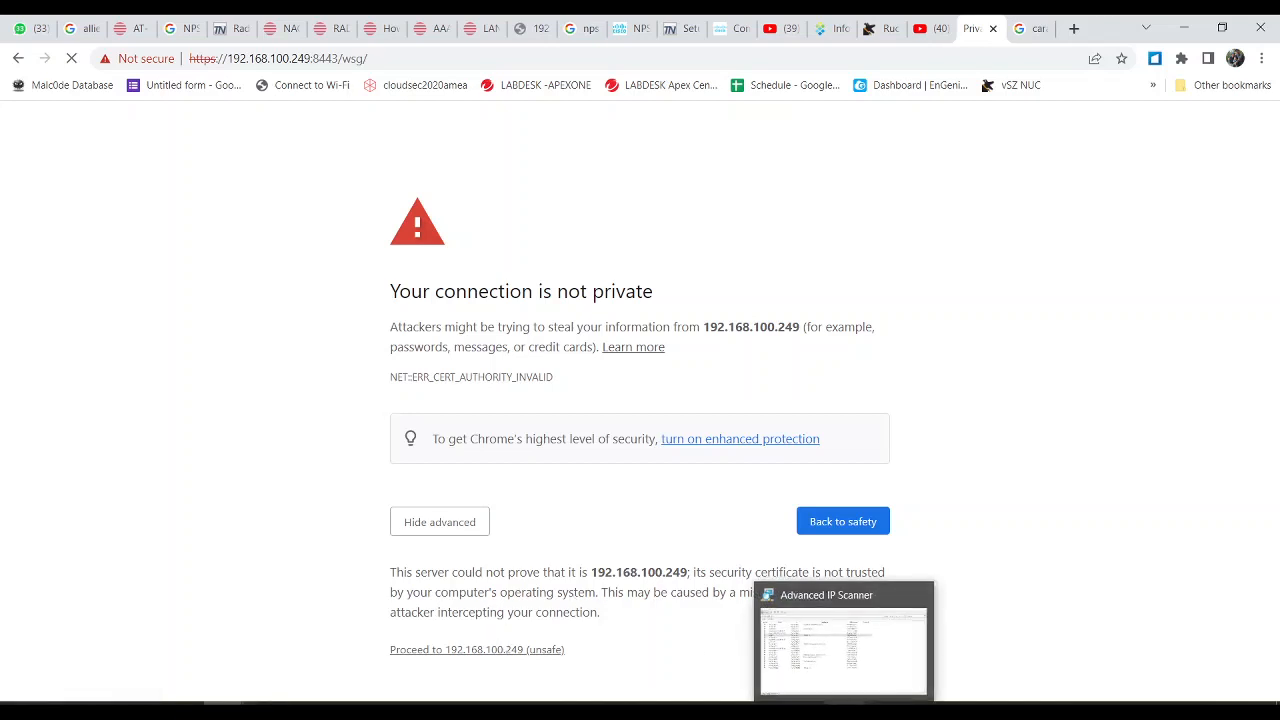
left_click(804, 710)
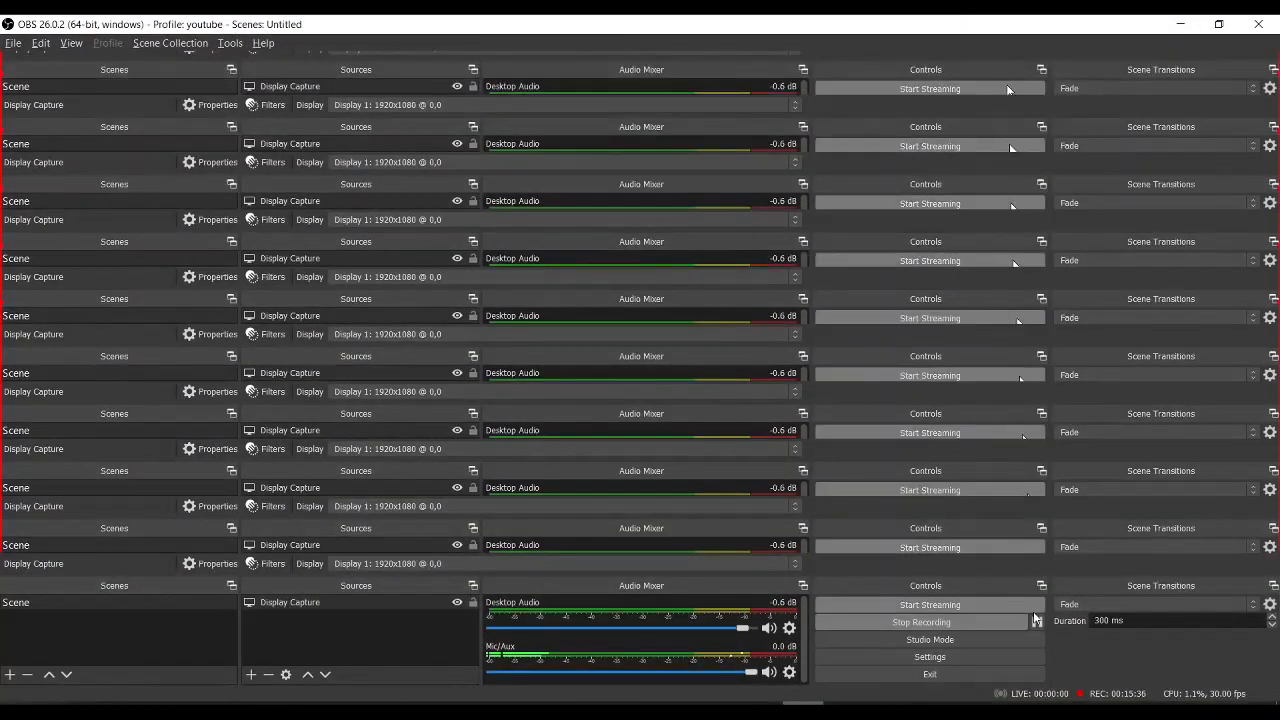
left_click(1036, 624)
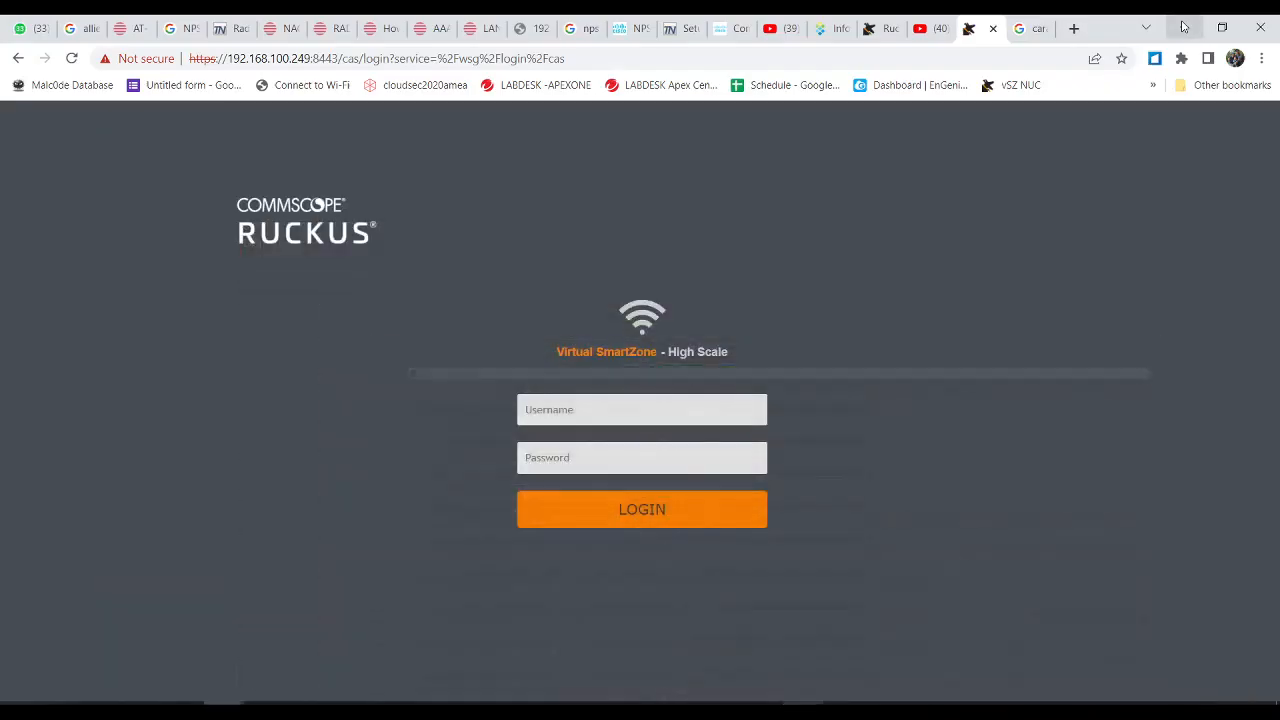
Step: Log in to SmartZone in Chrome as admin with the admin password
left_click(649, 404)
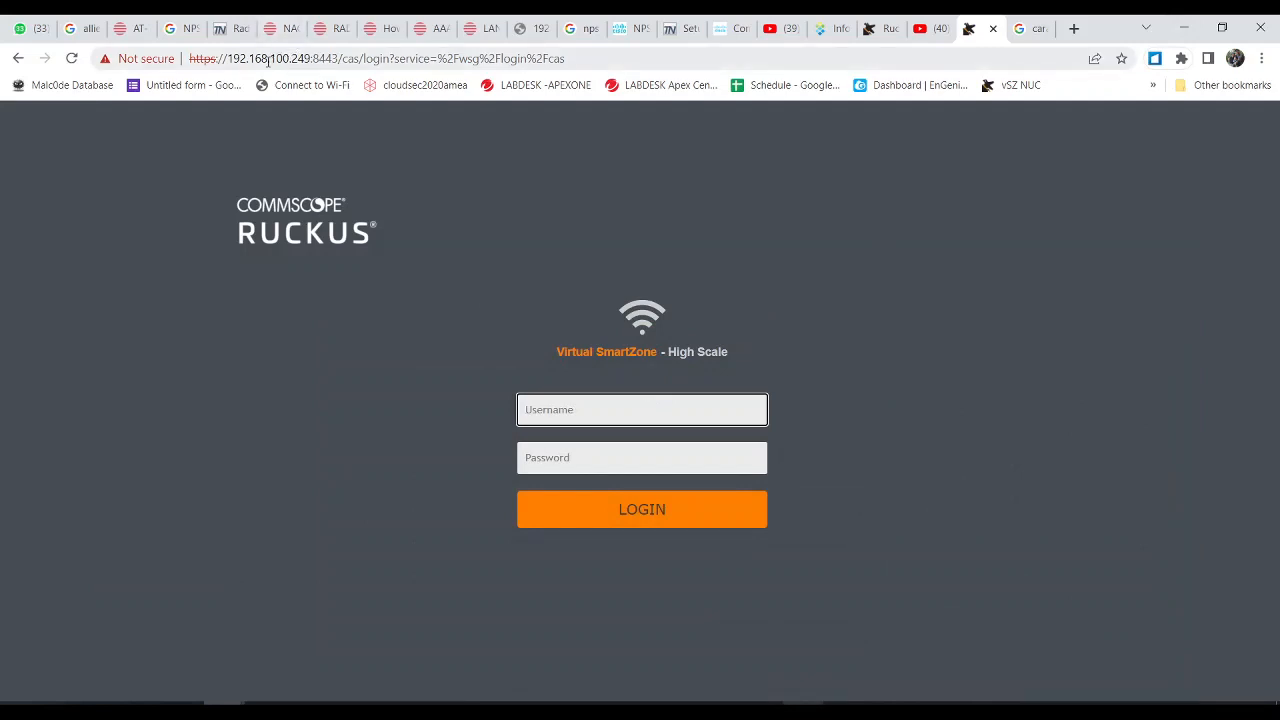
left_click_drag(266, 58, 310, 58)
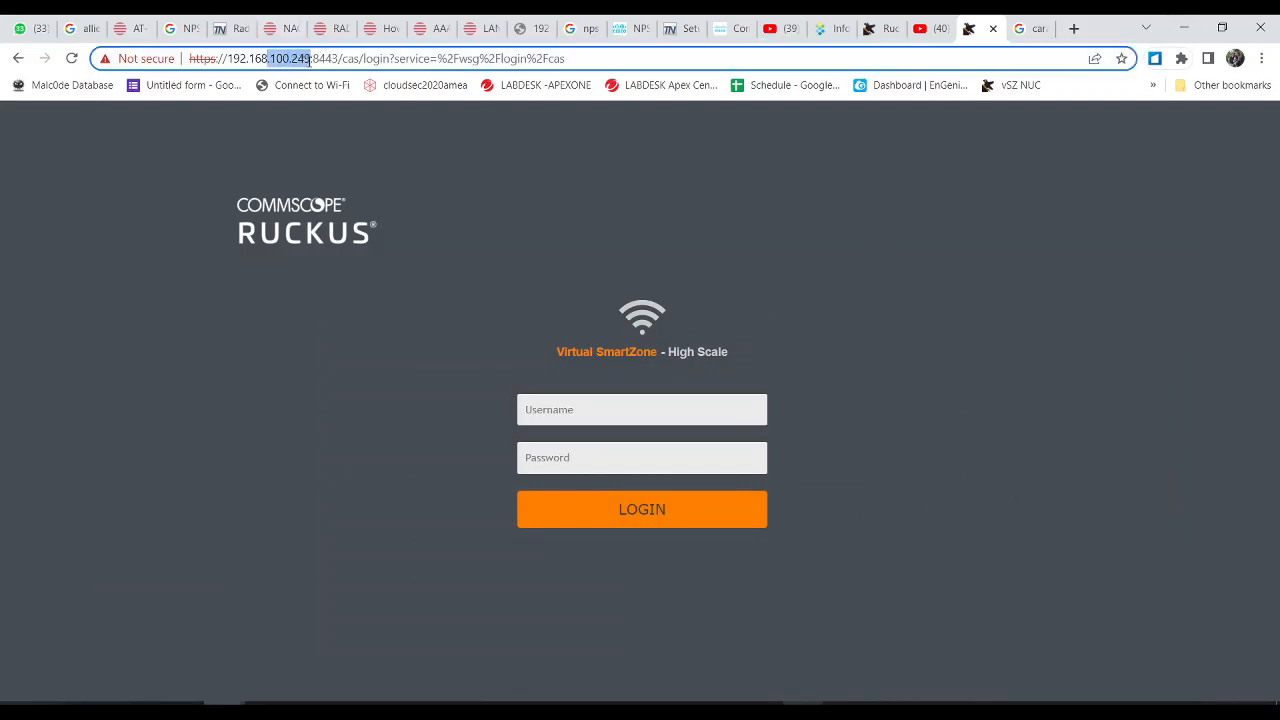
left_click(577, 412)
type("admin")
key("Tab")
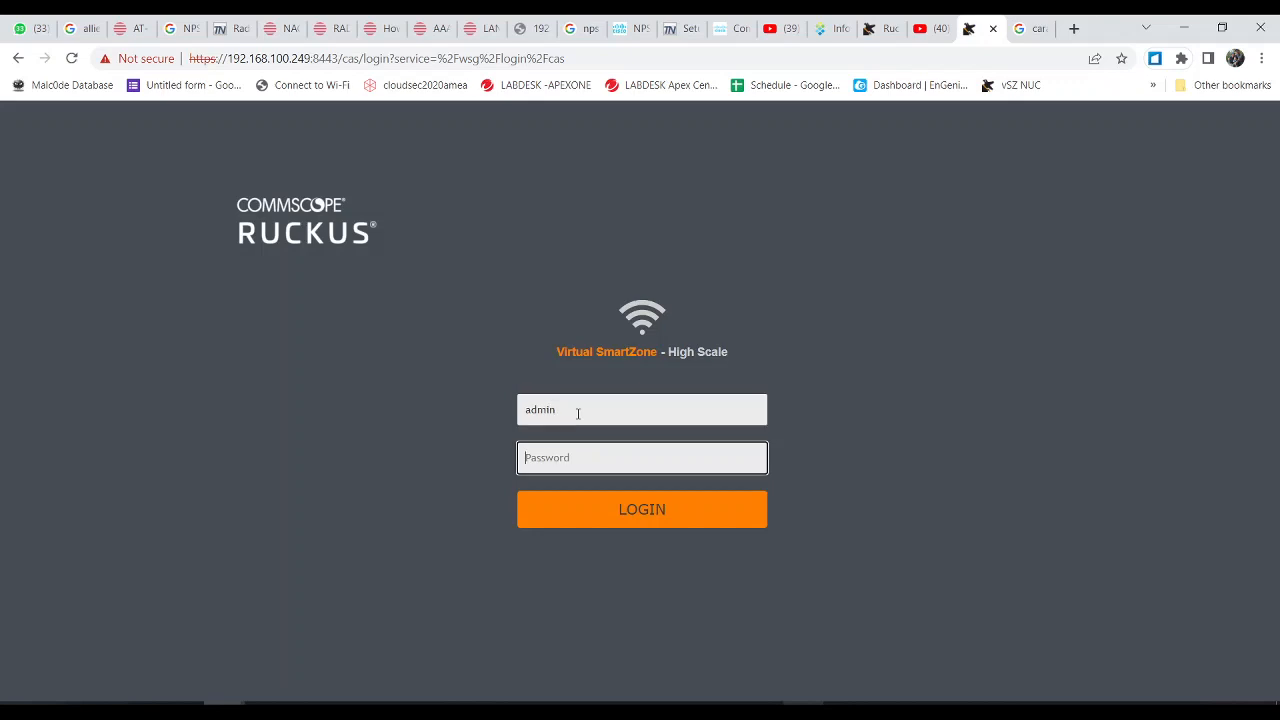
type("••••••••")
key("Return")
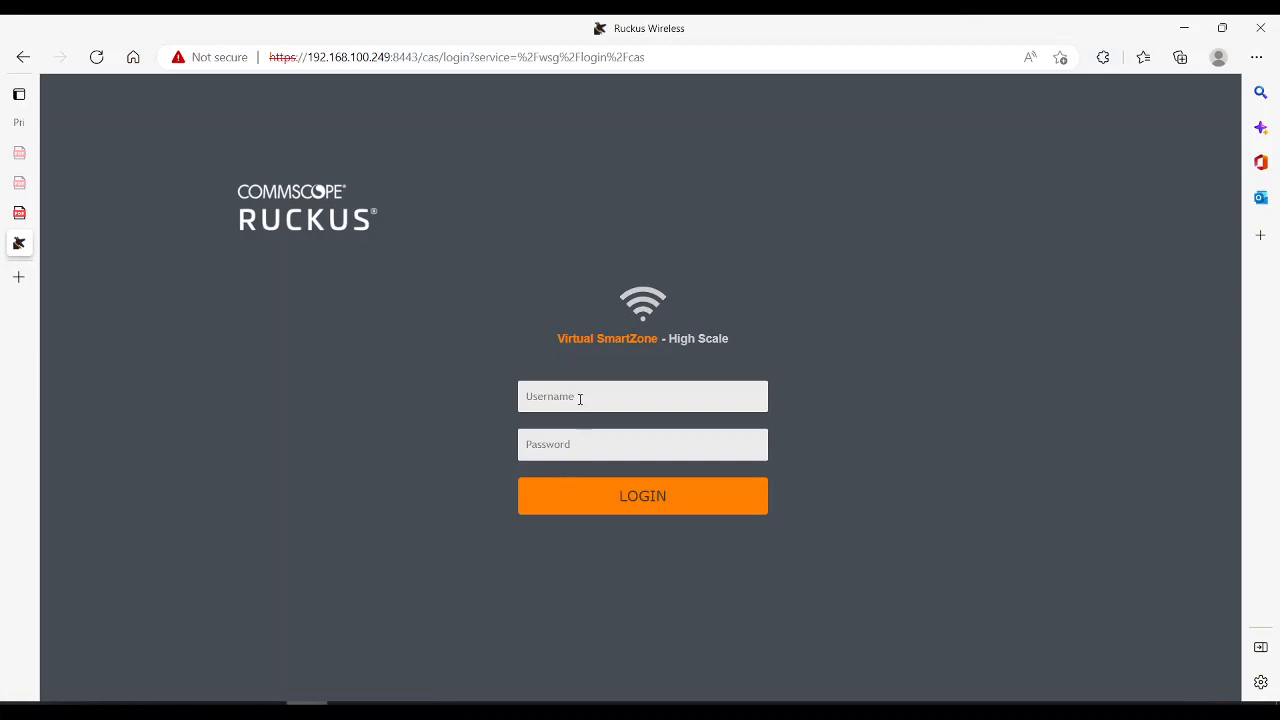
Step: Log in as admin on Edge's SmartZone login page too
left_click(577, 396)
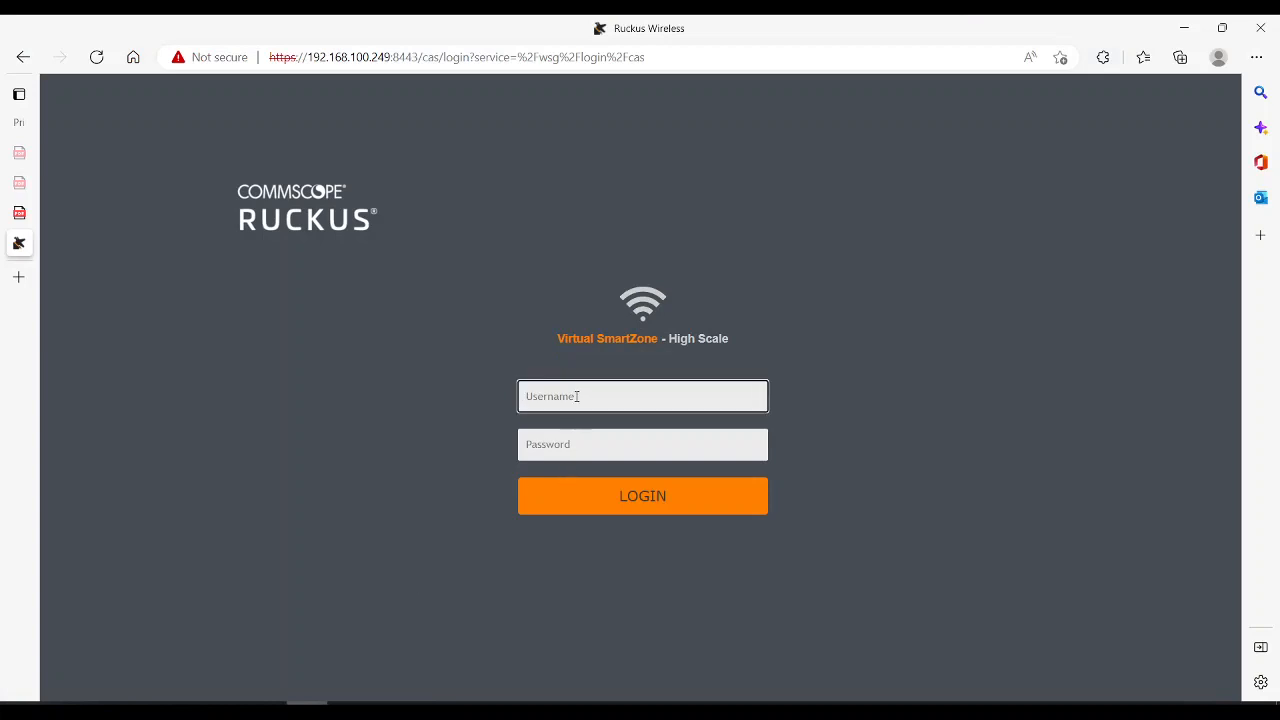
type("admin")
key("Tab")
type("********")
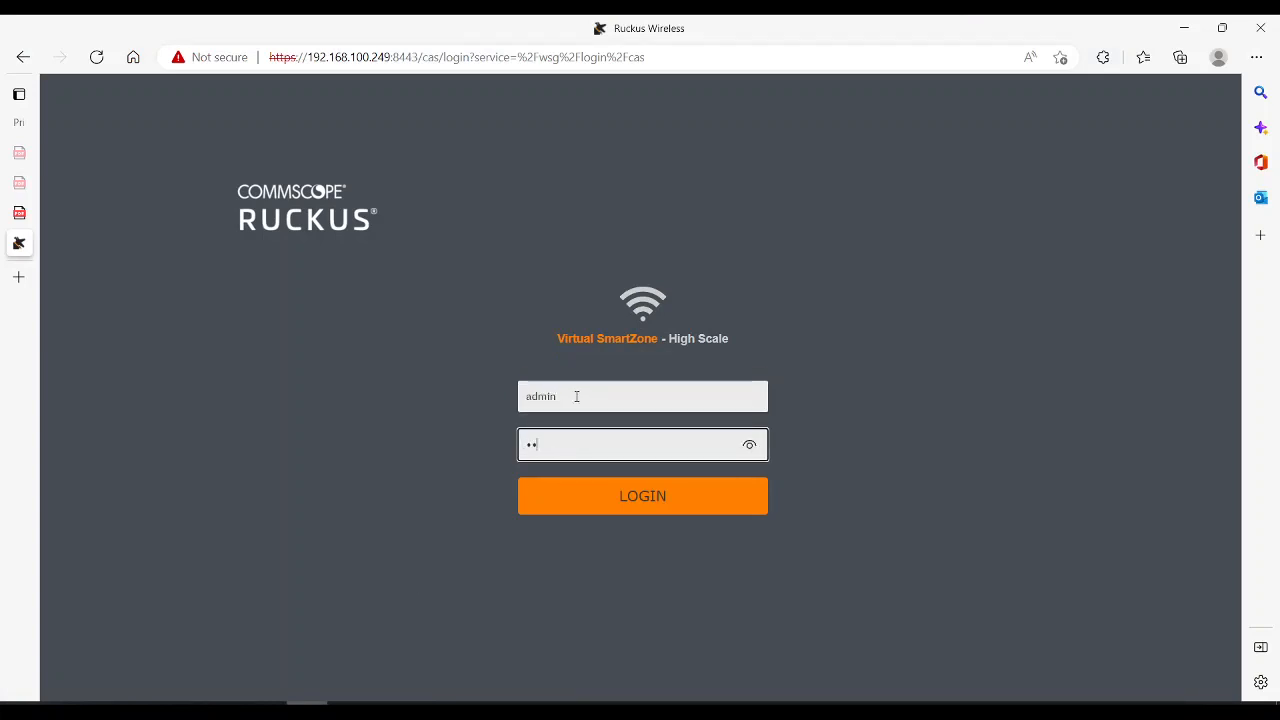
key("Return")
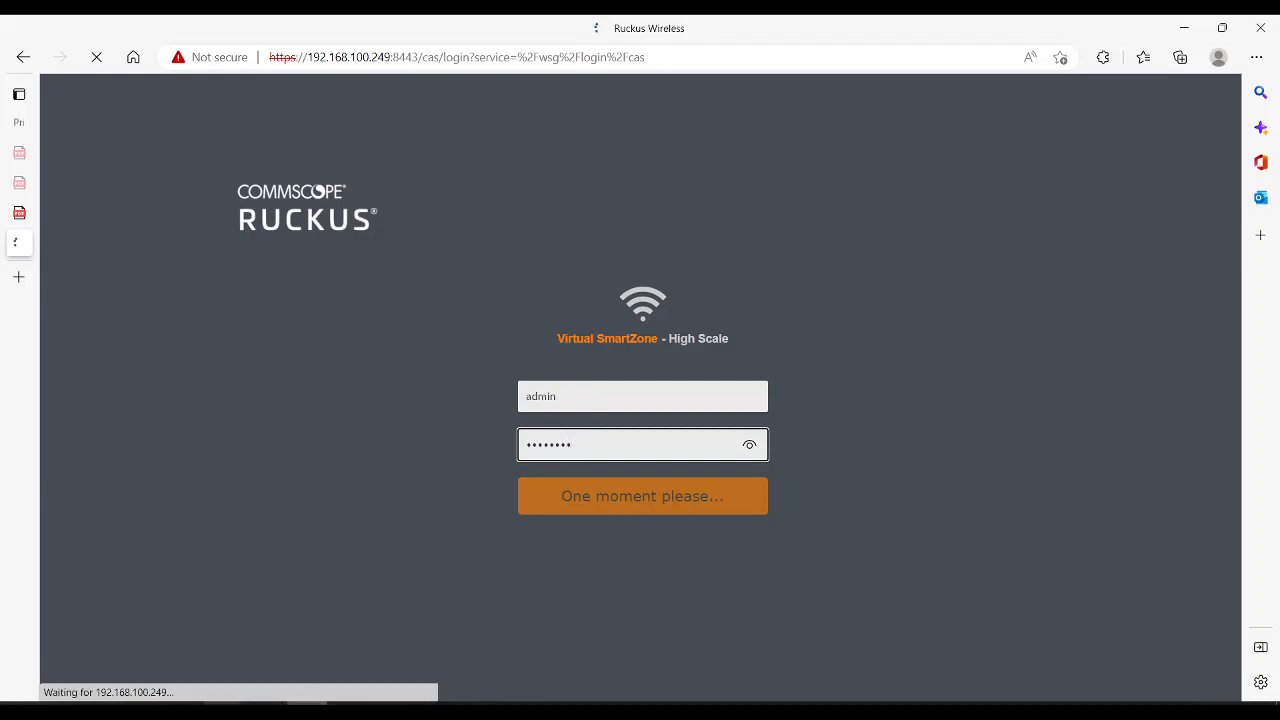
Step: Switch between the Edge and Chrome login windows until the Cluster page loads, then go to OBS
left_click(236, 703)
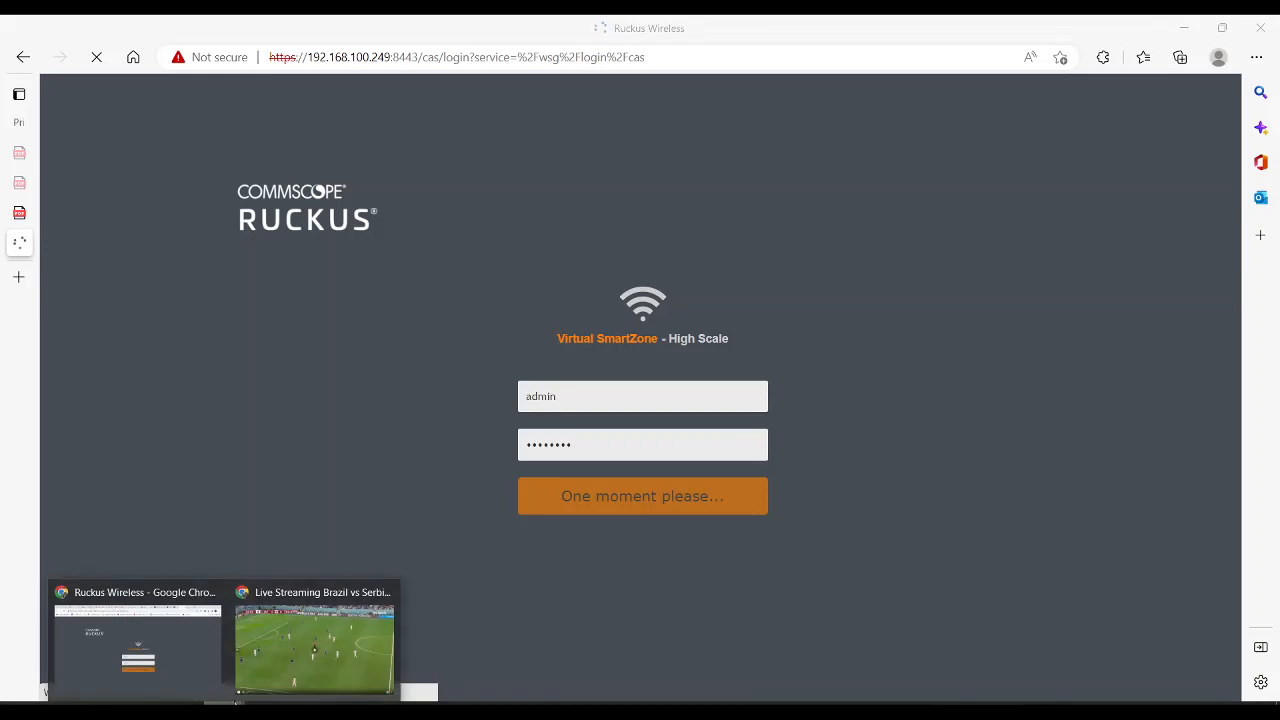
left_click(172, 659)
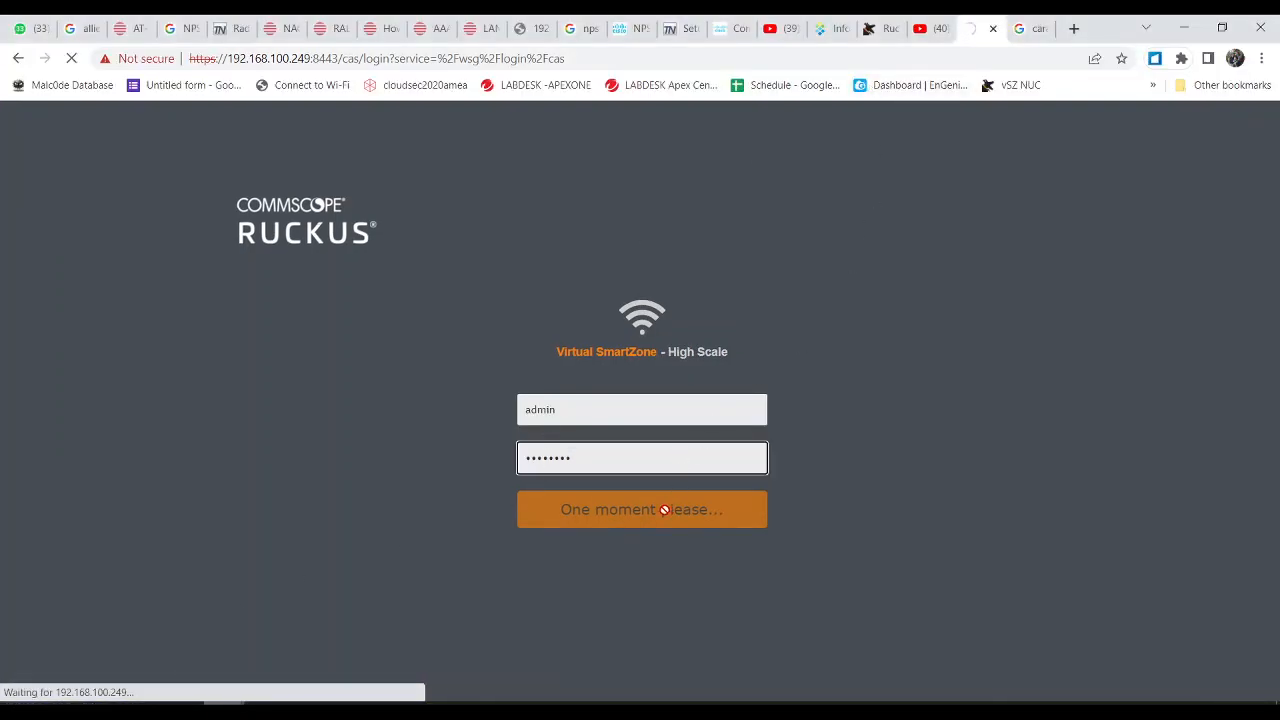
mouse_move(306, 716)
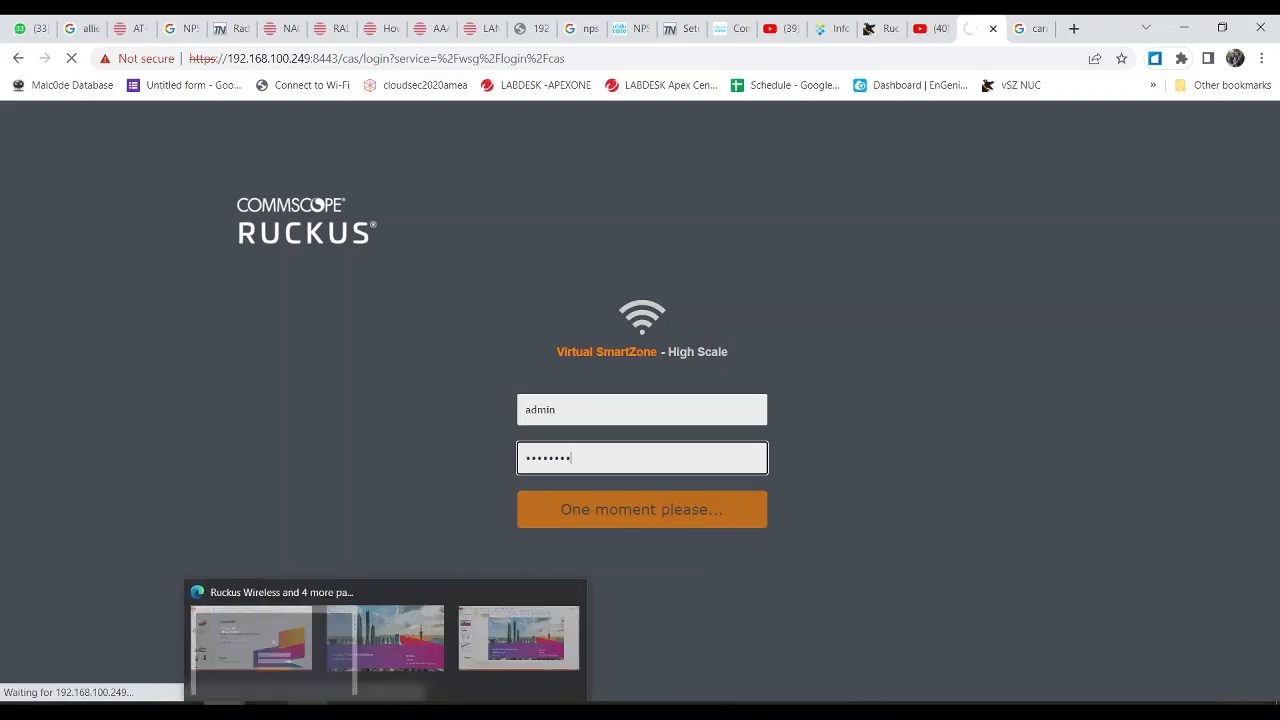
left_click(306, 648)
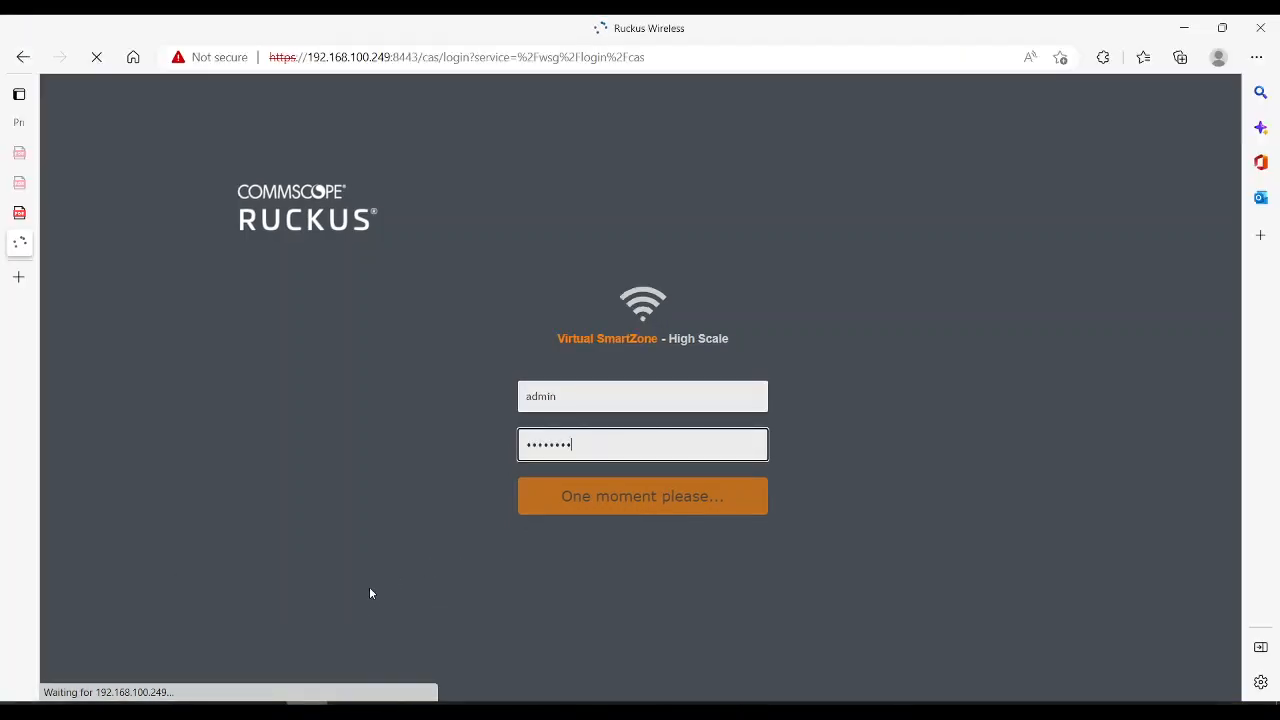
mouse_move(224, 716)
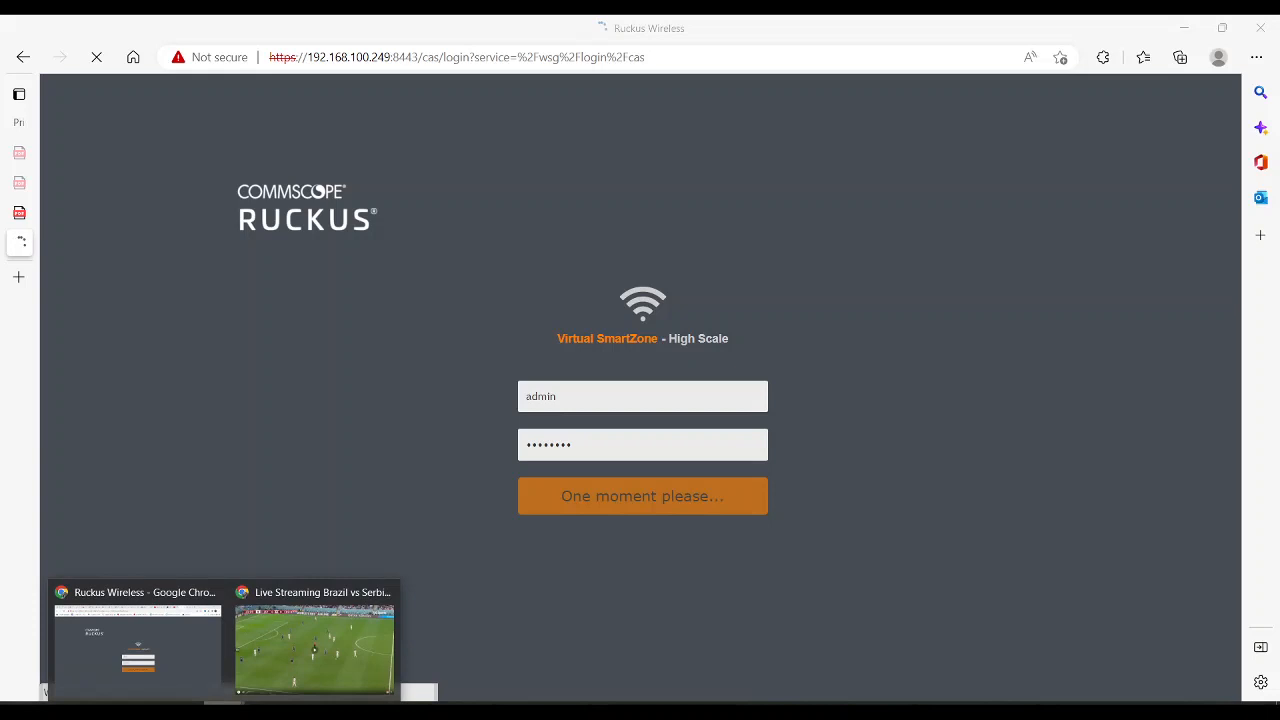
left_click(161, 658)
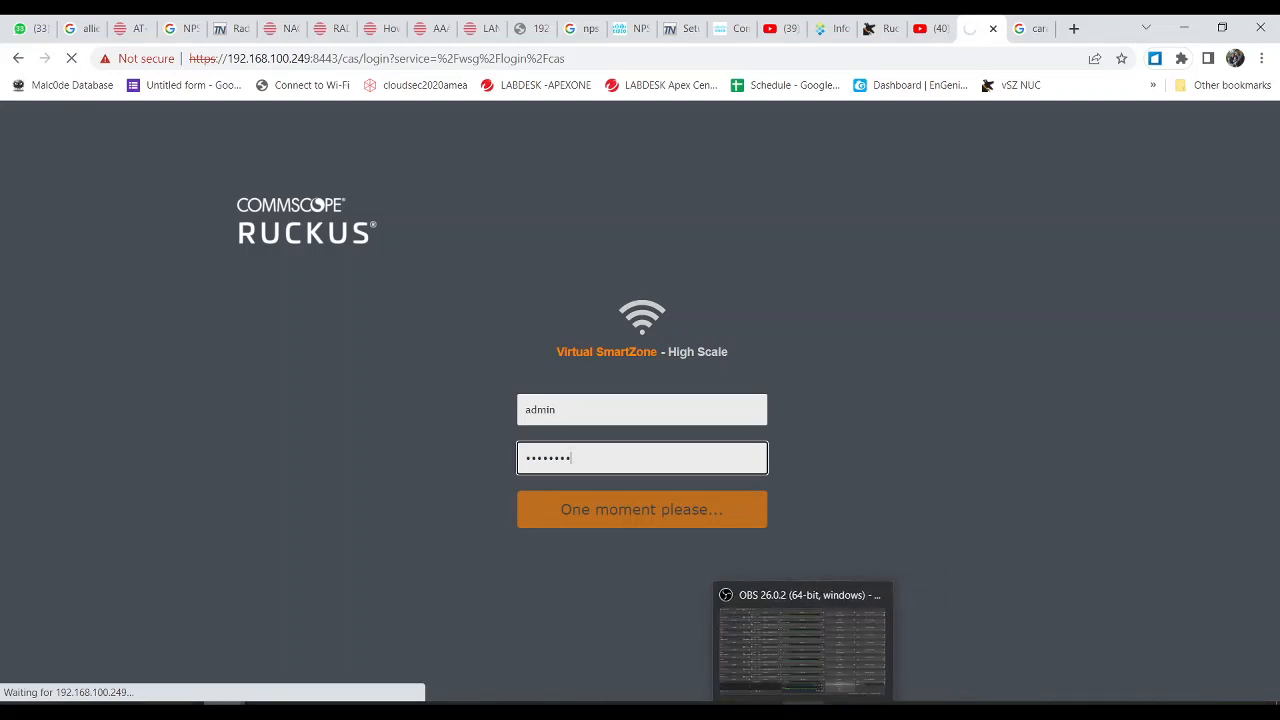
left_click(800, 645)
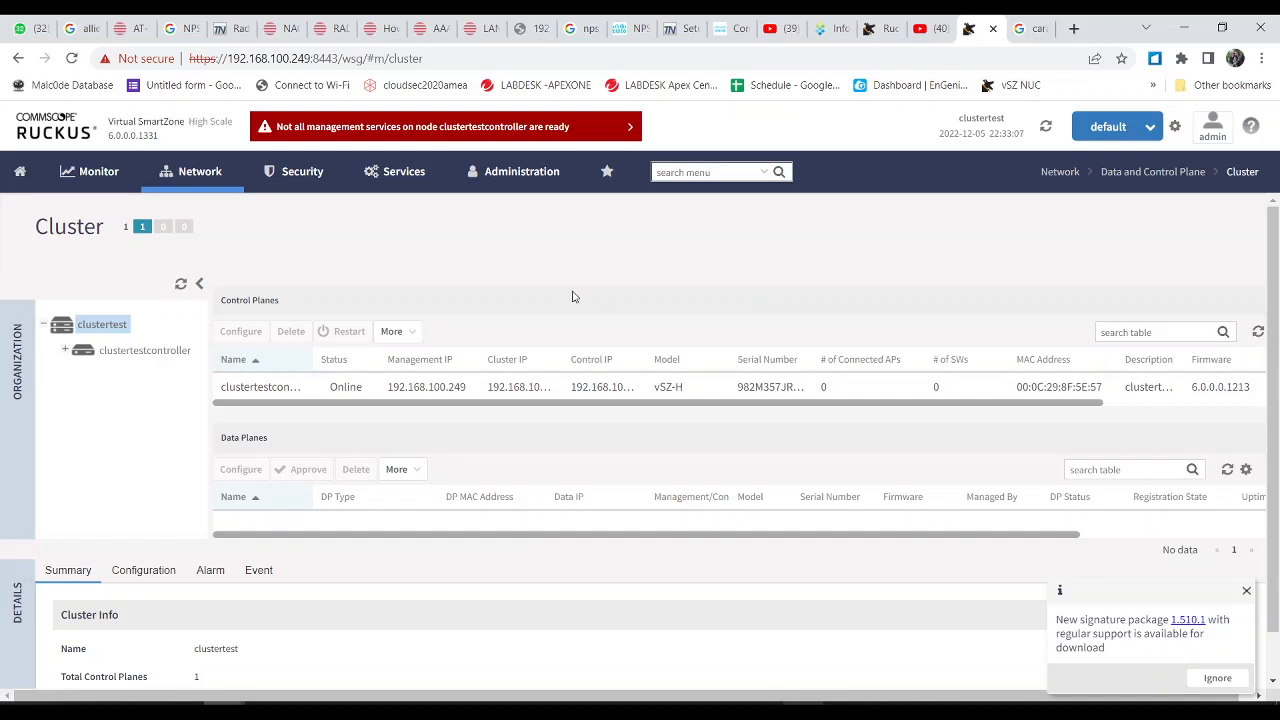
Step: Select the clustertestcontroller control plane and dismiss the unavailable message
scroll(310, 526, "down", 1)
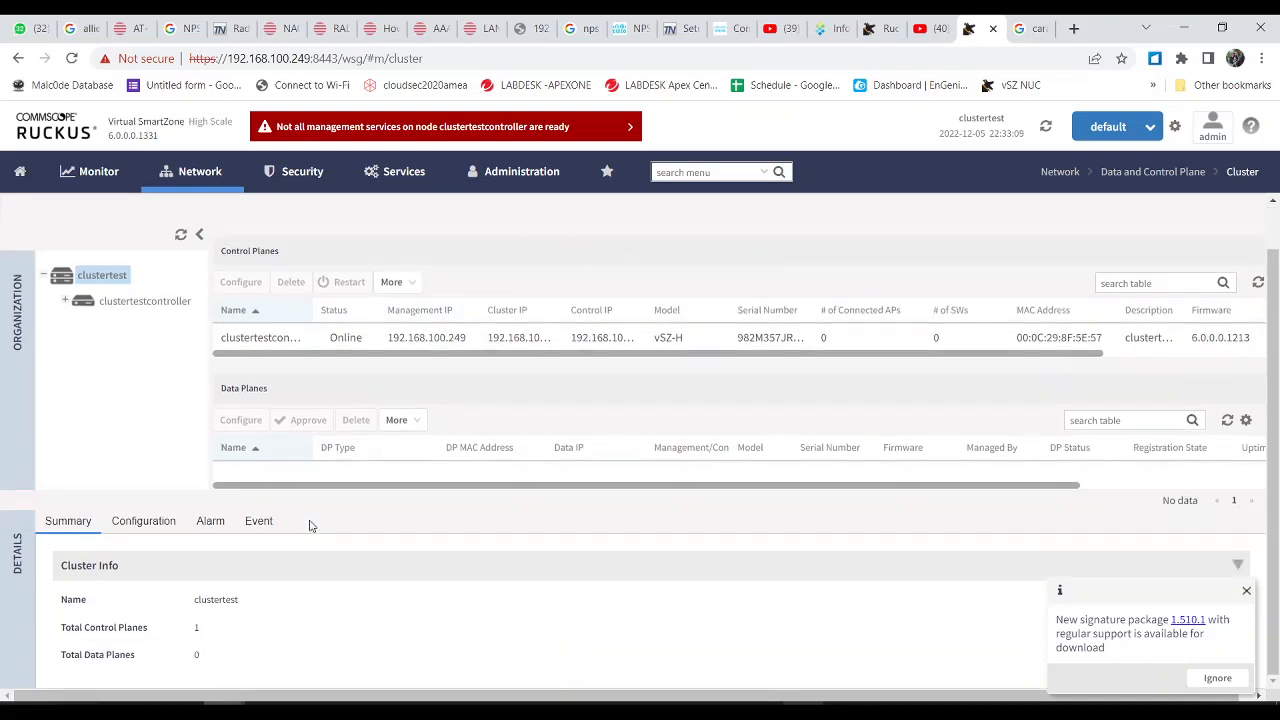
left_click(300, 337)
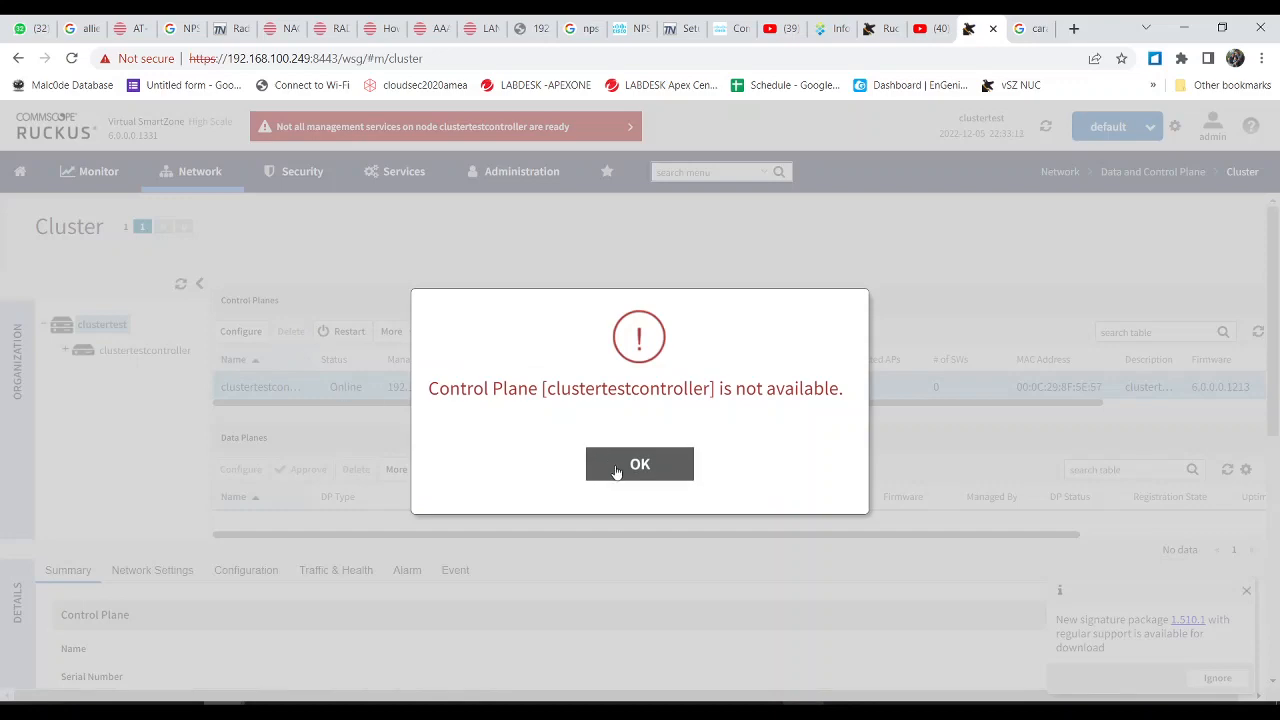
left_click(616, 470)
scroll(314, 594, "down", 5)
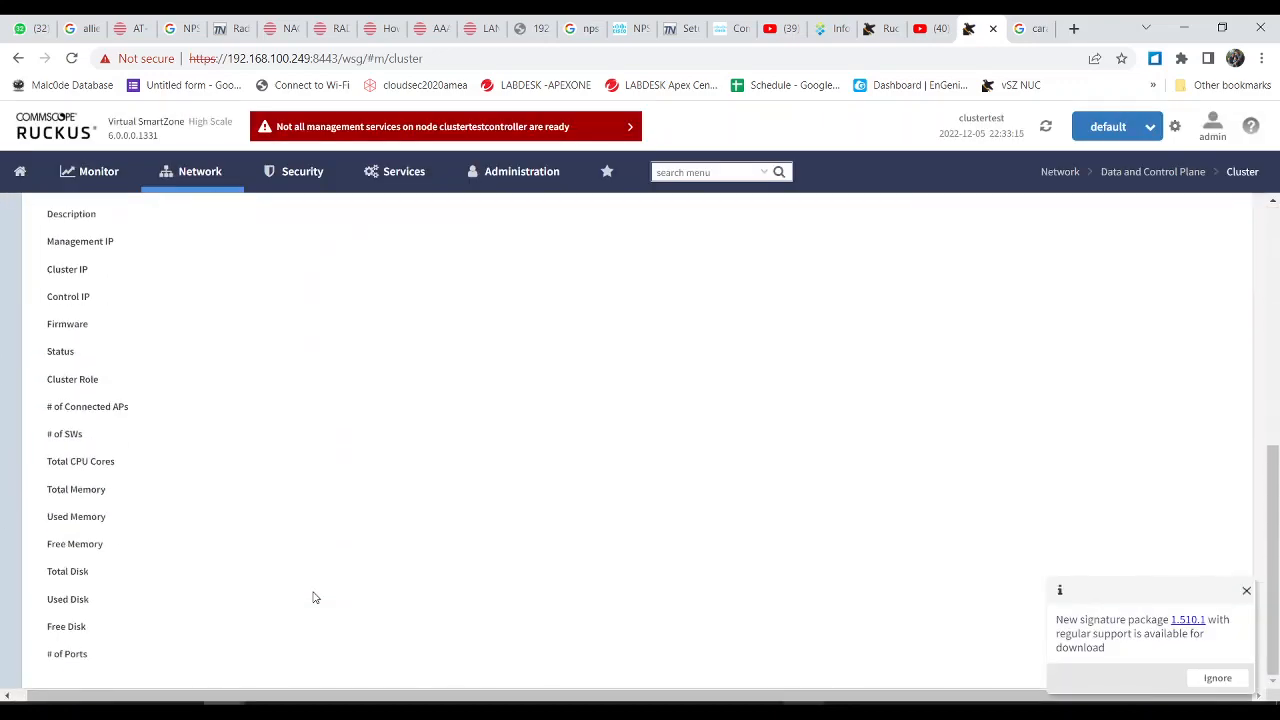
scroll(313, 597, "up", 4)
scroll(313, 597, "up", 1)
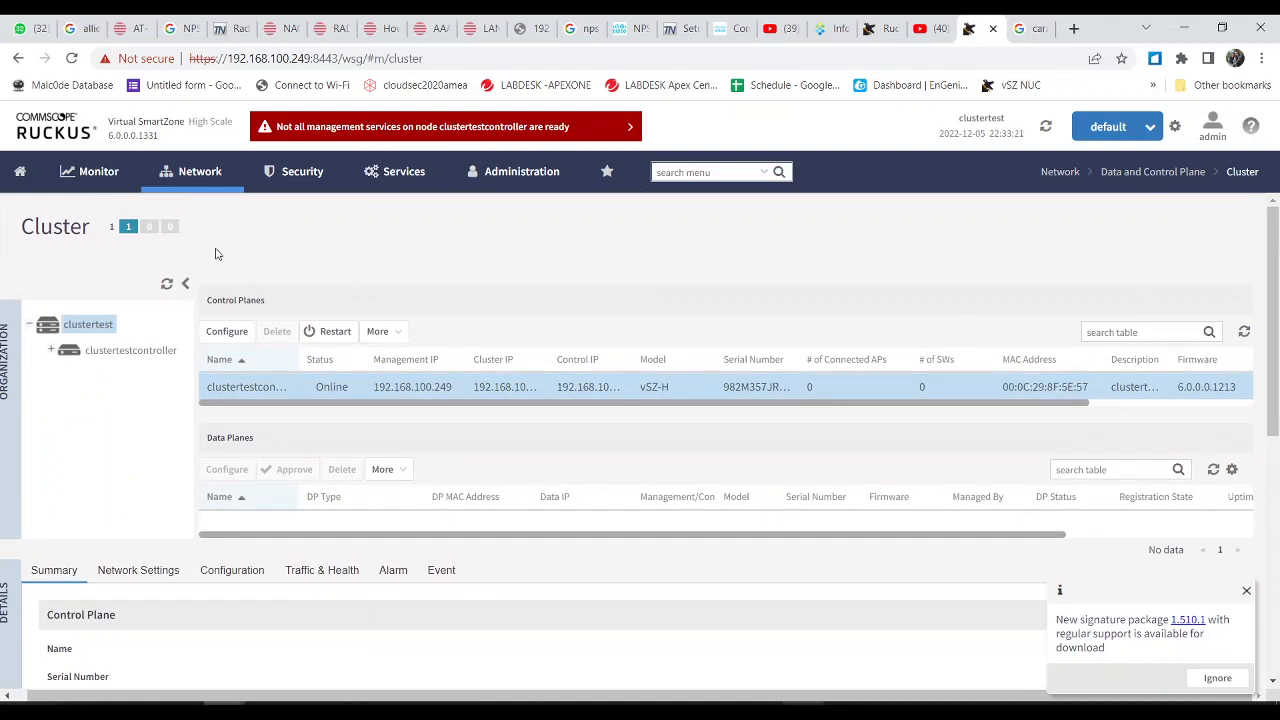
Step: Try Monitor > Wired, dismiss the not-allowed error, and open then close the admin guide tab
left_click(100, 171)
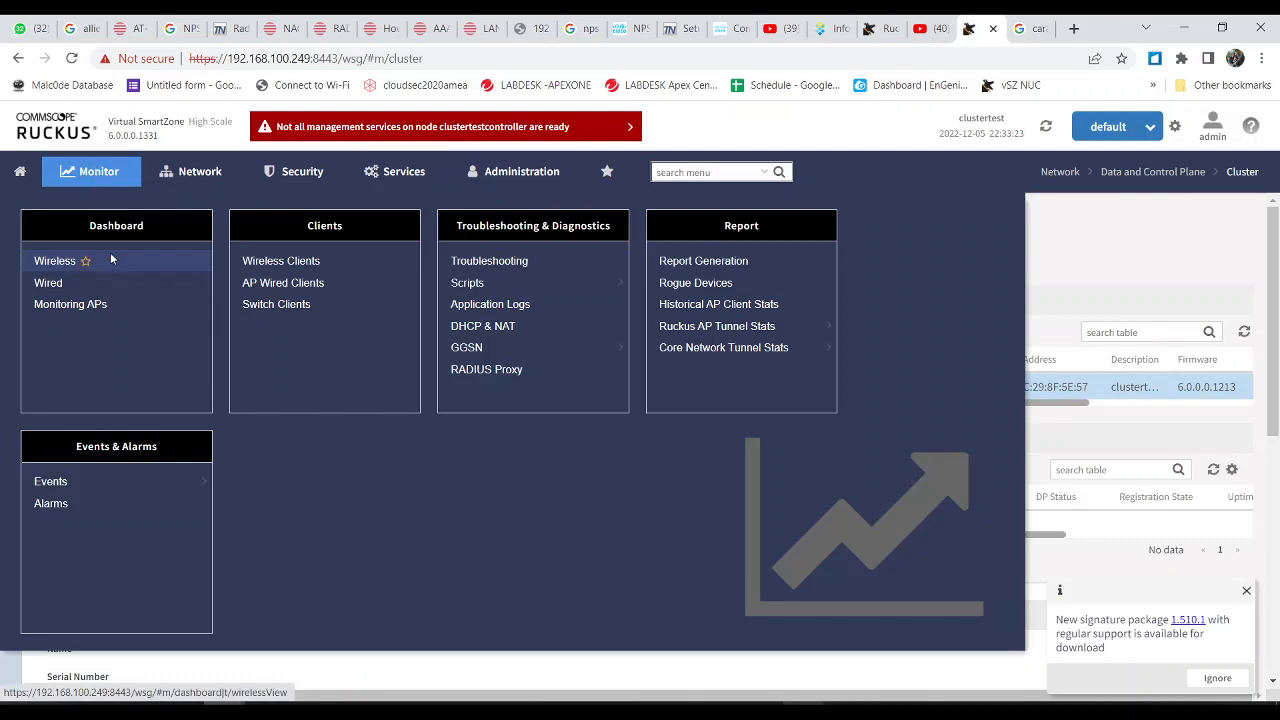
left_click(78, 284)
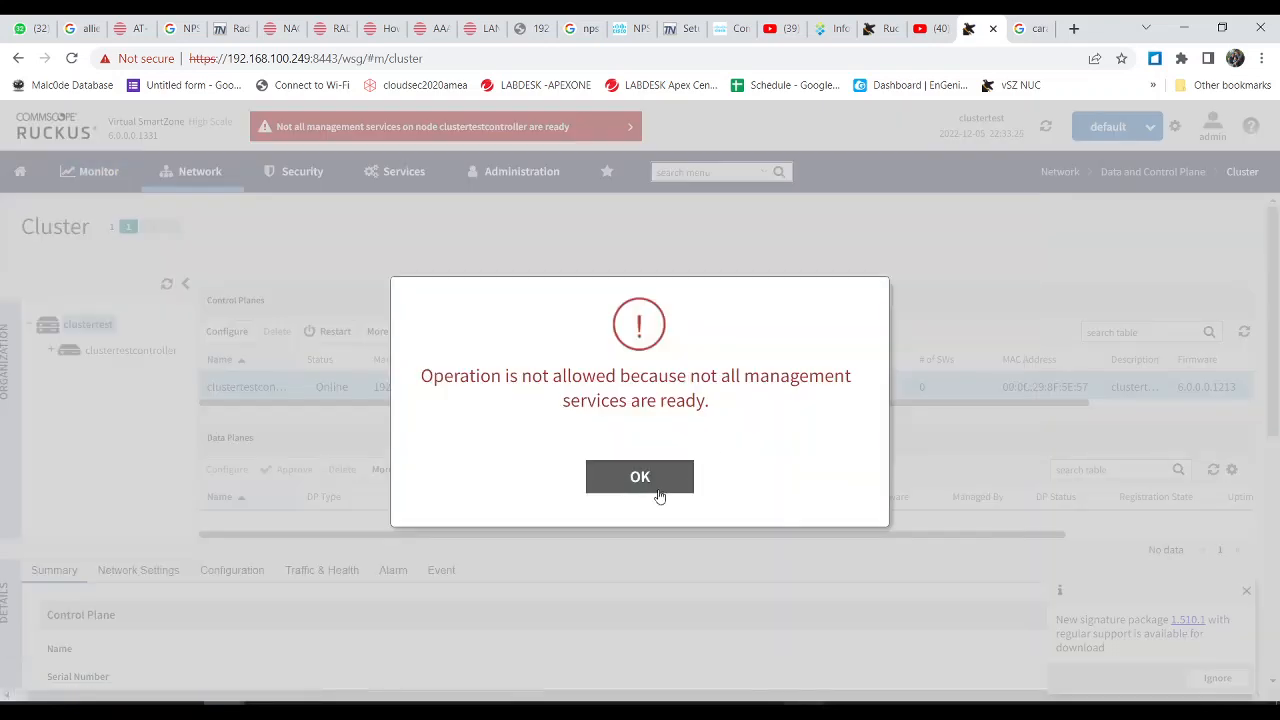
left_click(659, 496)
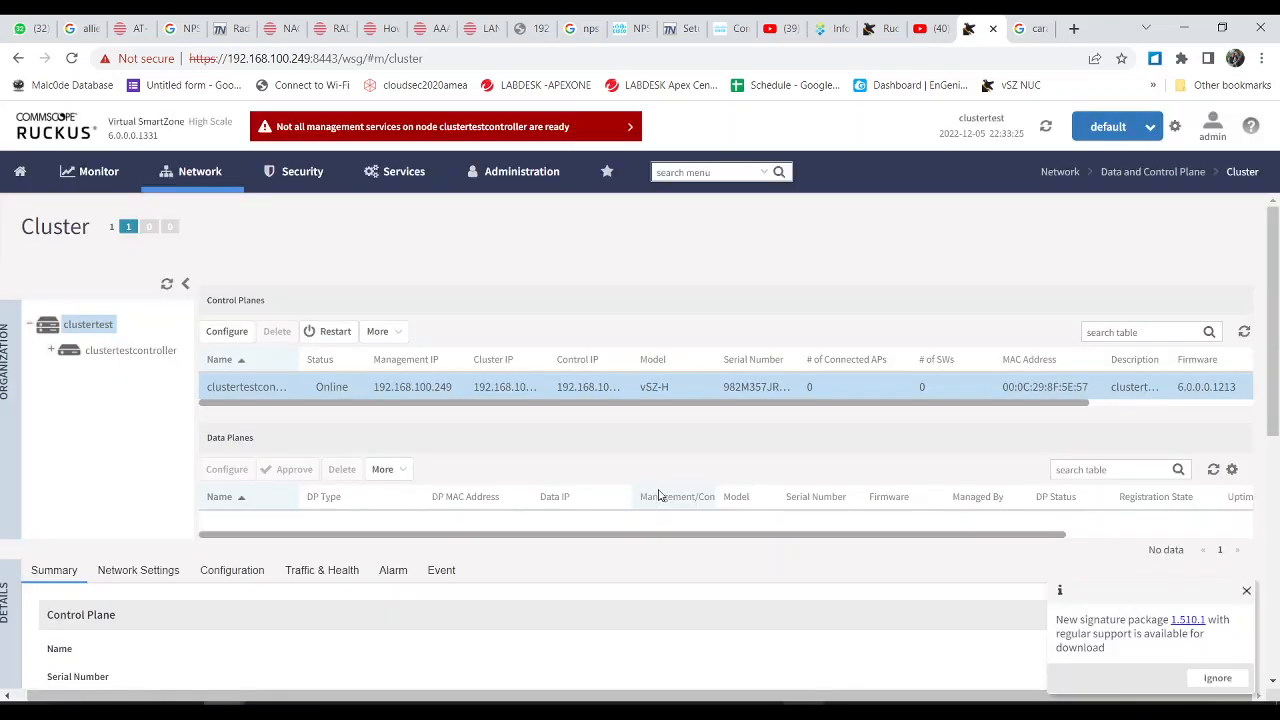
left_click(1247, 135)
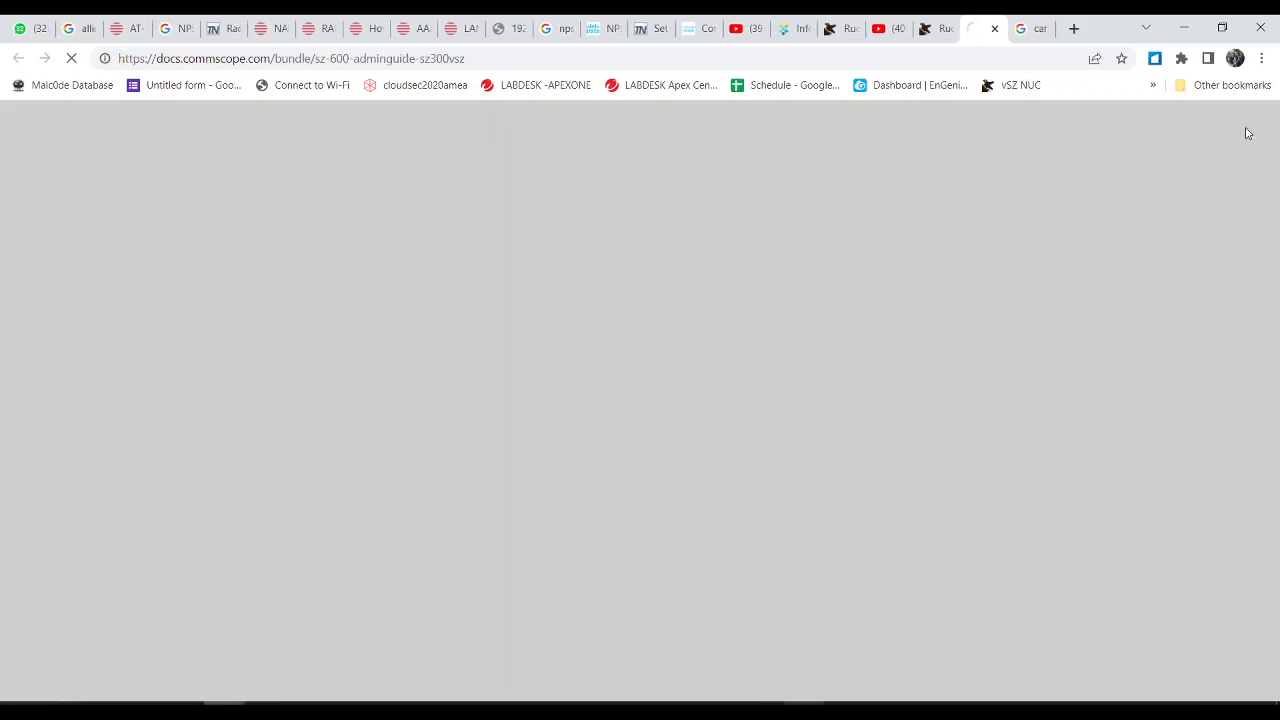
left_click(993, 29)
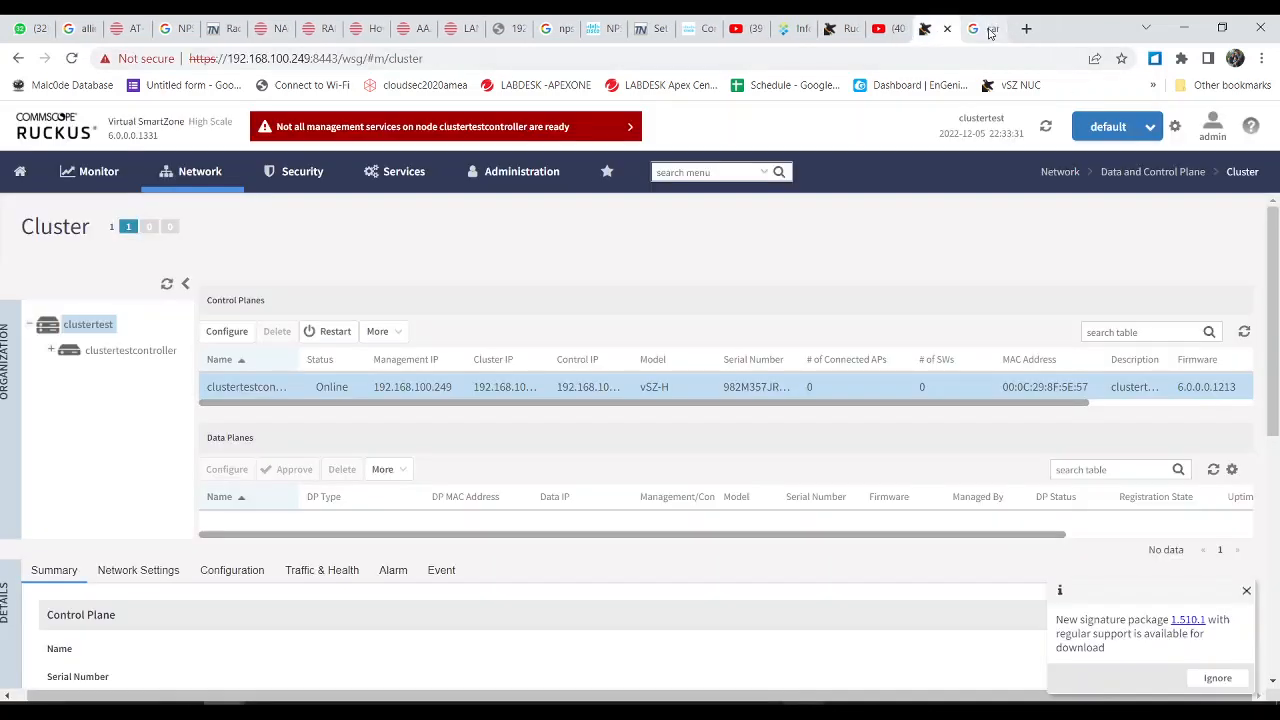
left_click(1207, 135)
left_click(1188, 177)
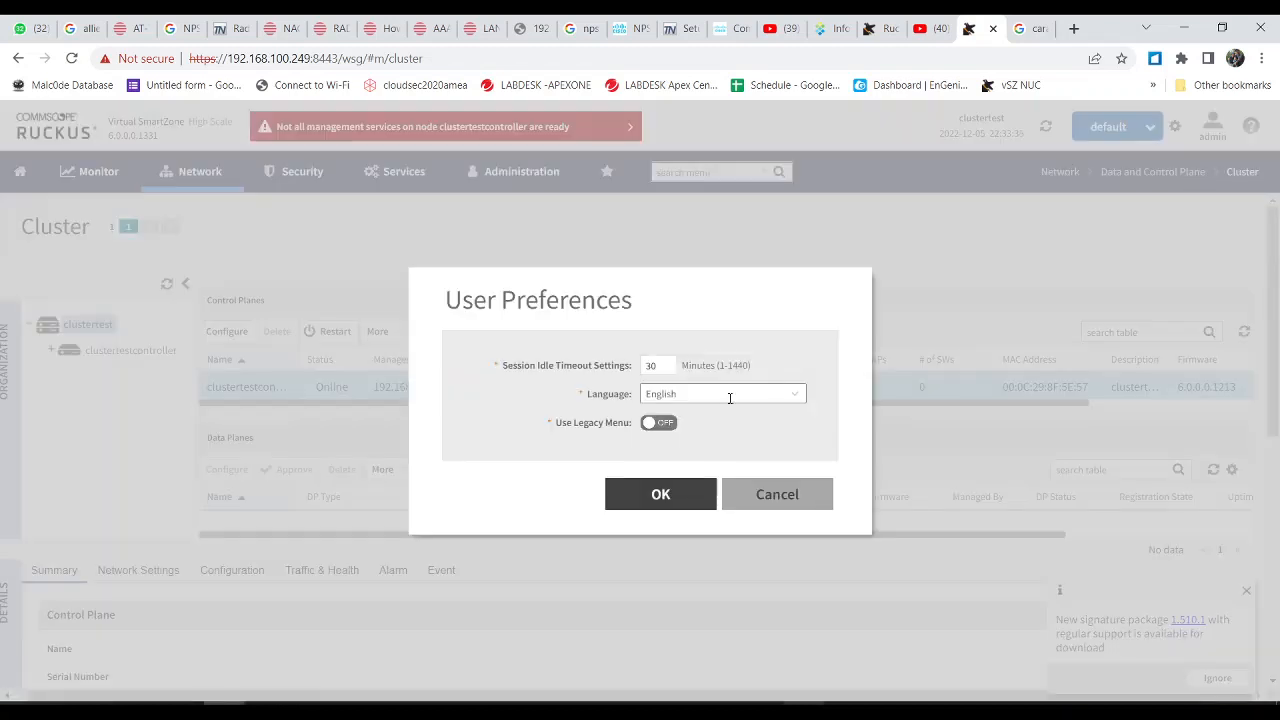
left_click(668, 422)
left_click(650, 494)
left_click(641, 477)
right_click(648, 494)
left_click(647, 494)
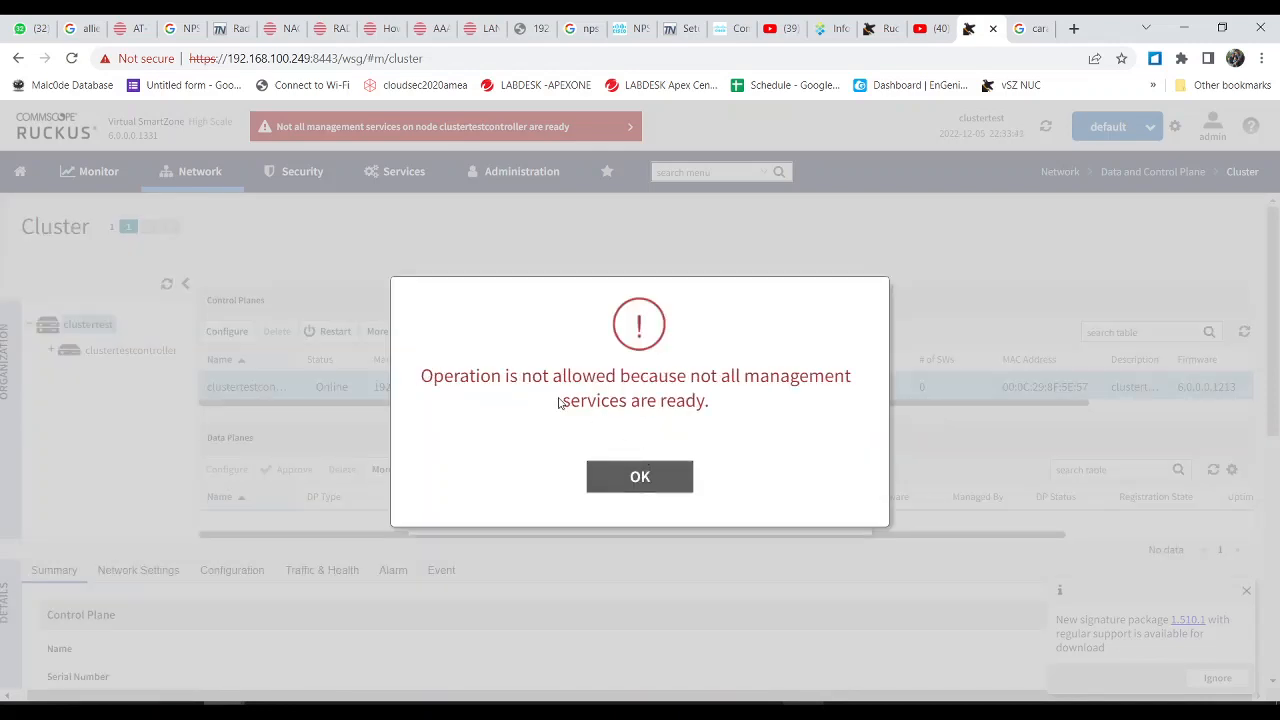
left_click_drag(561, 401, 709, 425)
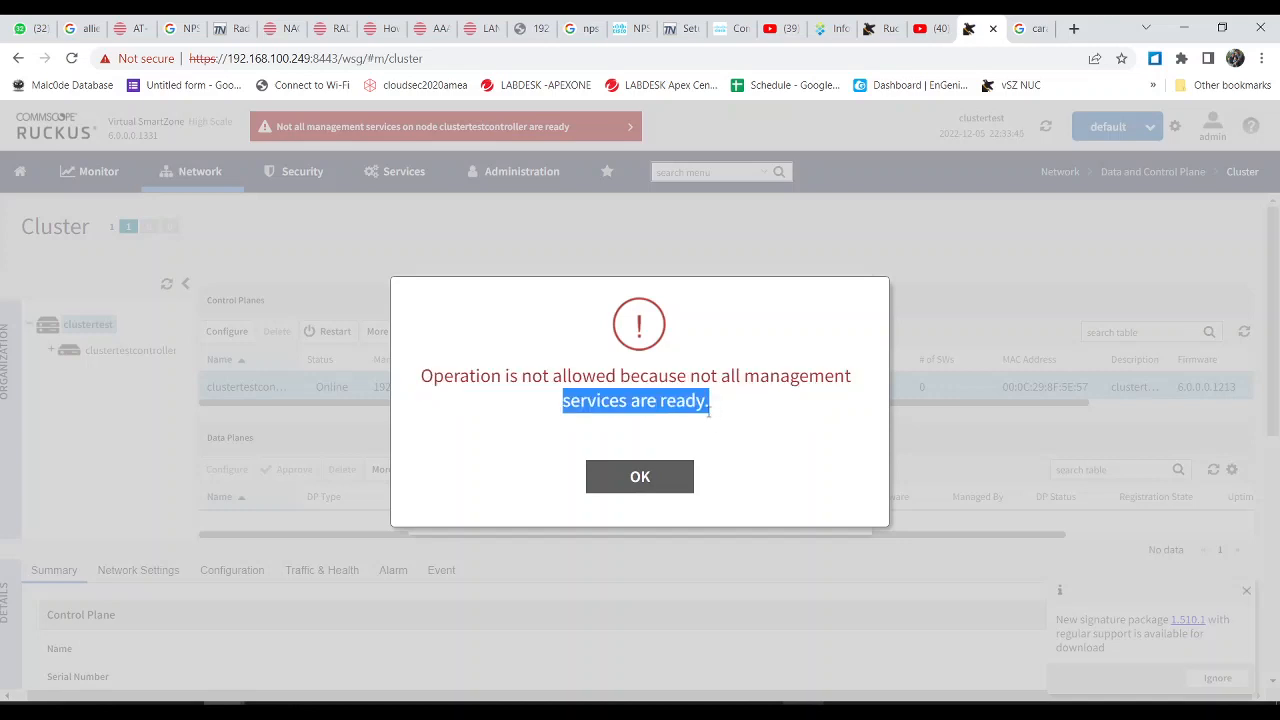
left_click(660, 478)
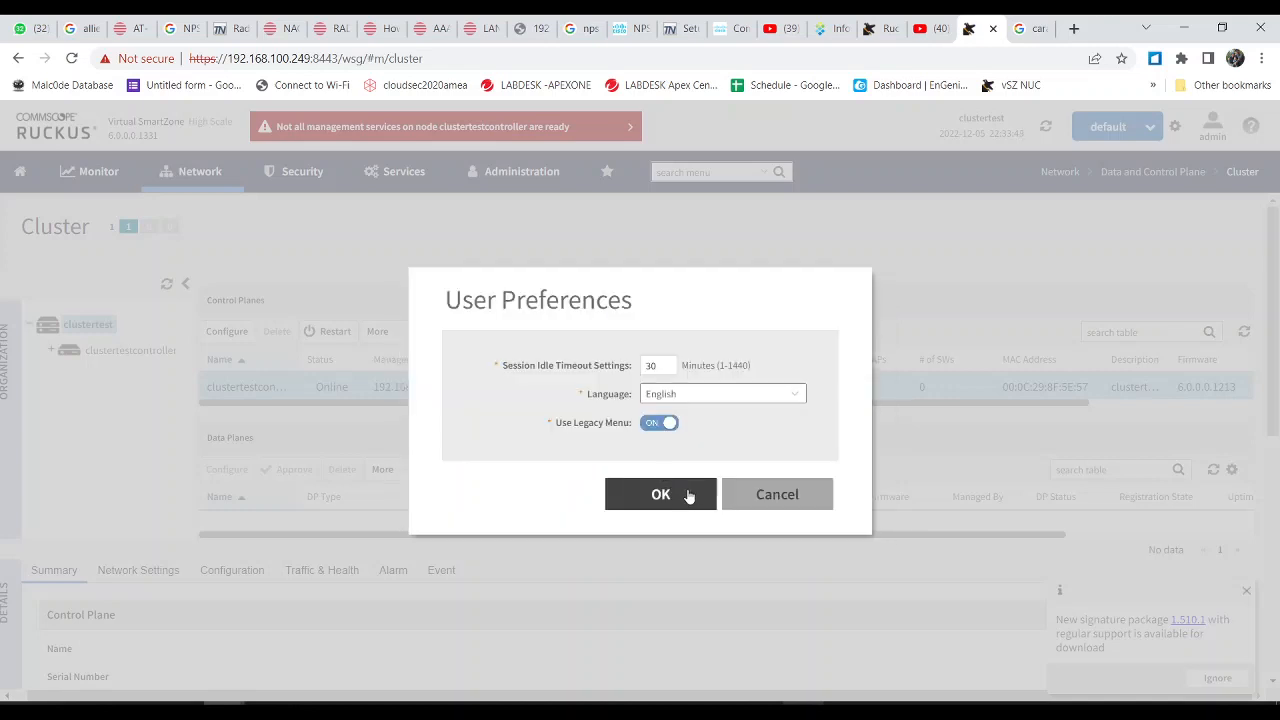
left_click(688, 494)
left_click(686, 490)
left_click(672, 490)
left_click(756, 501)
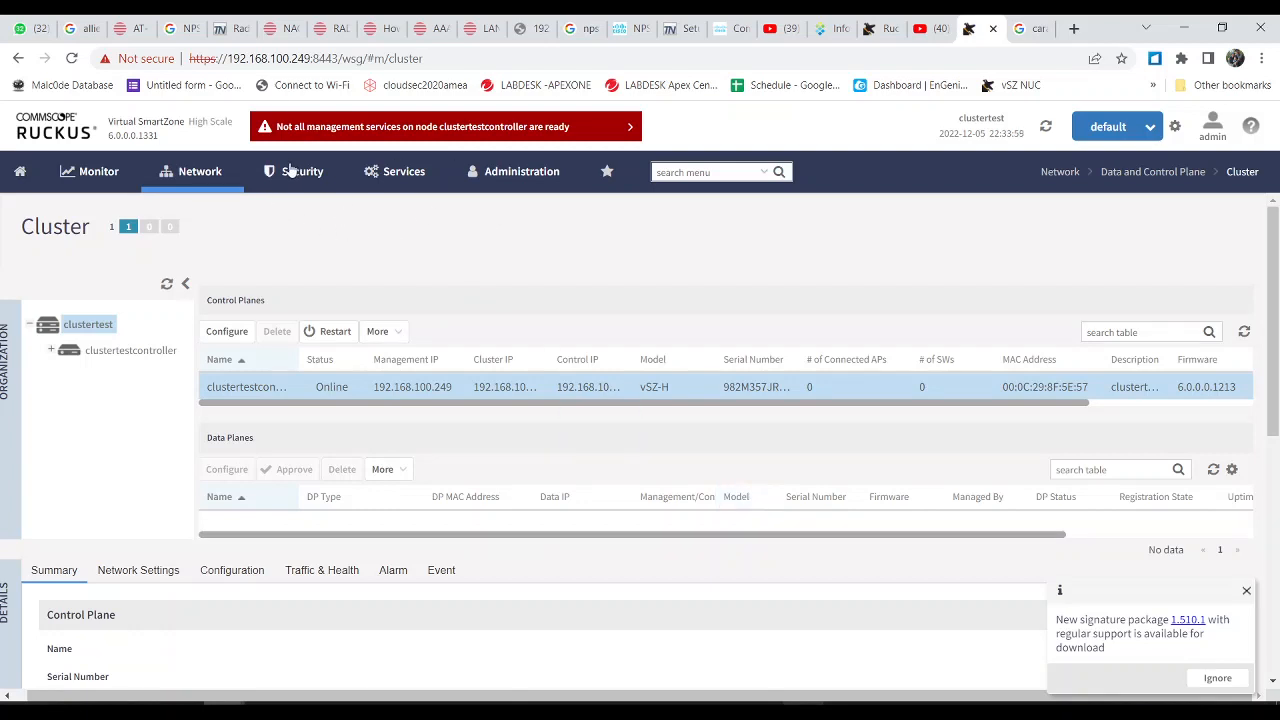
Step: View the Monitor mega-menu, then the Network menu with Wireless, Wired and Data and Control Plane
left_click(105, 173)
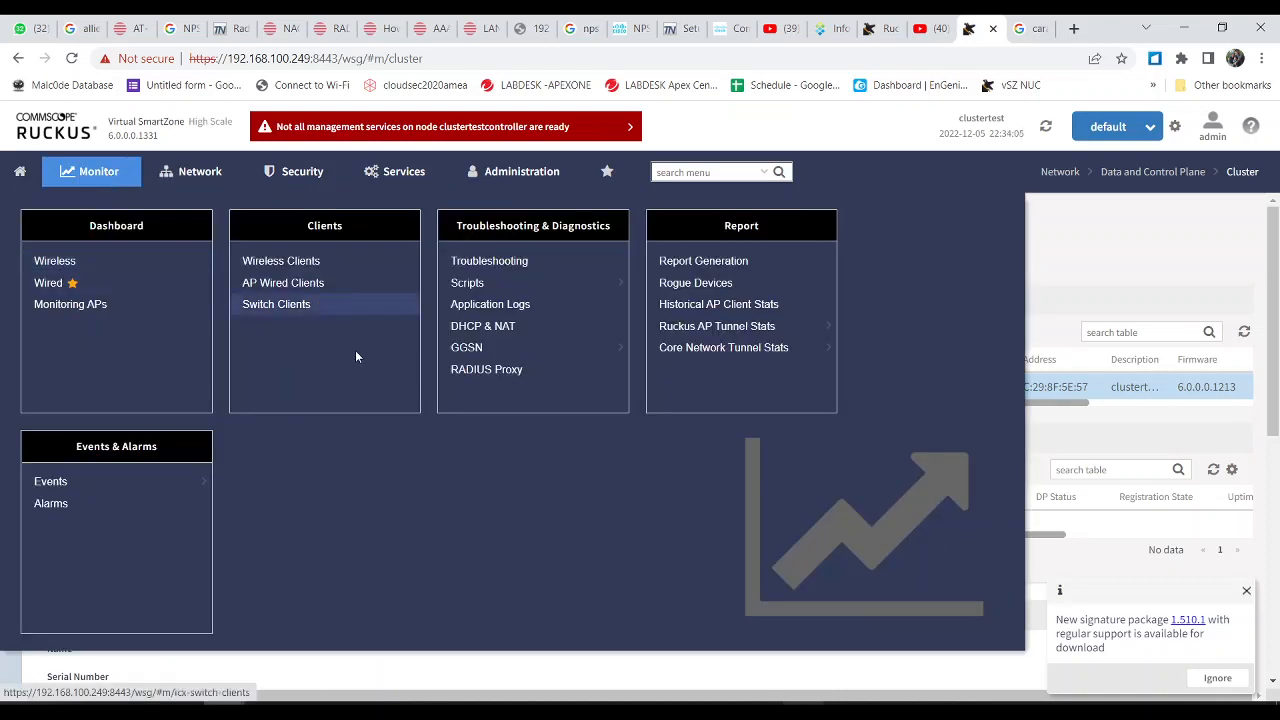
left_click(213, 175)
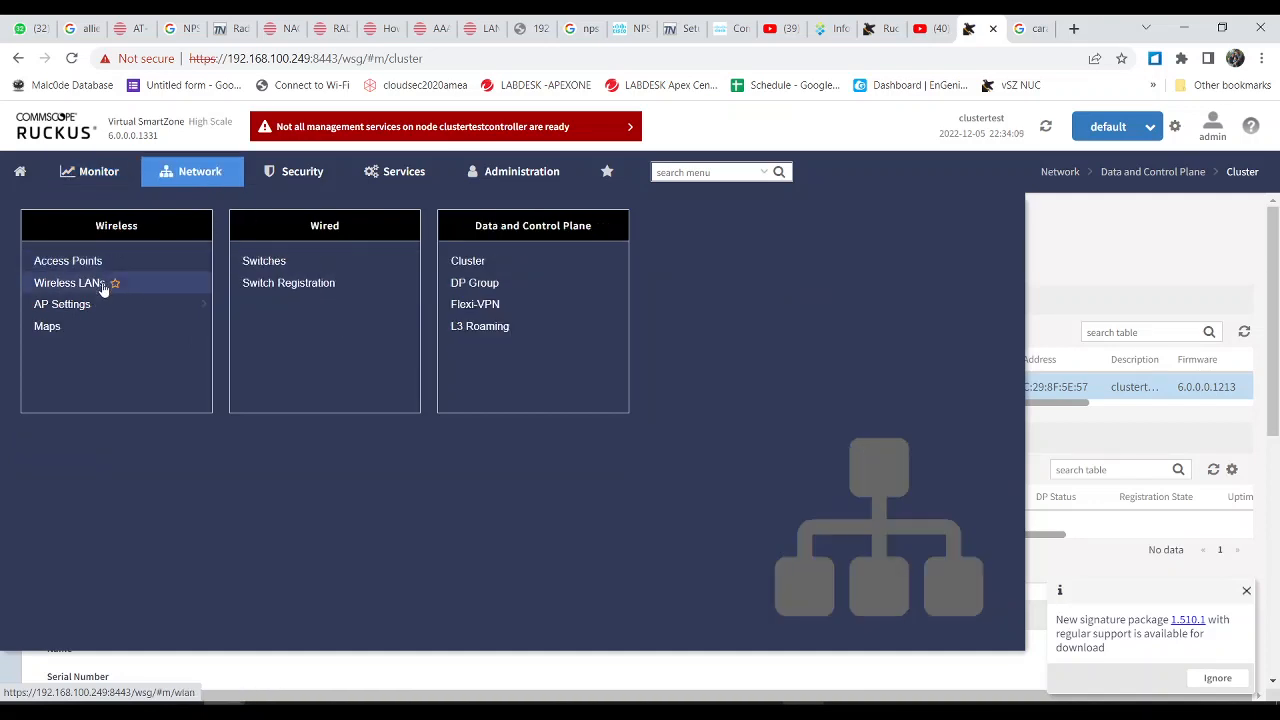